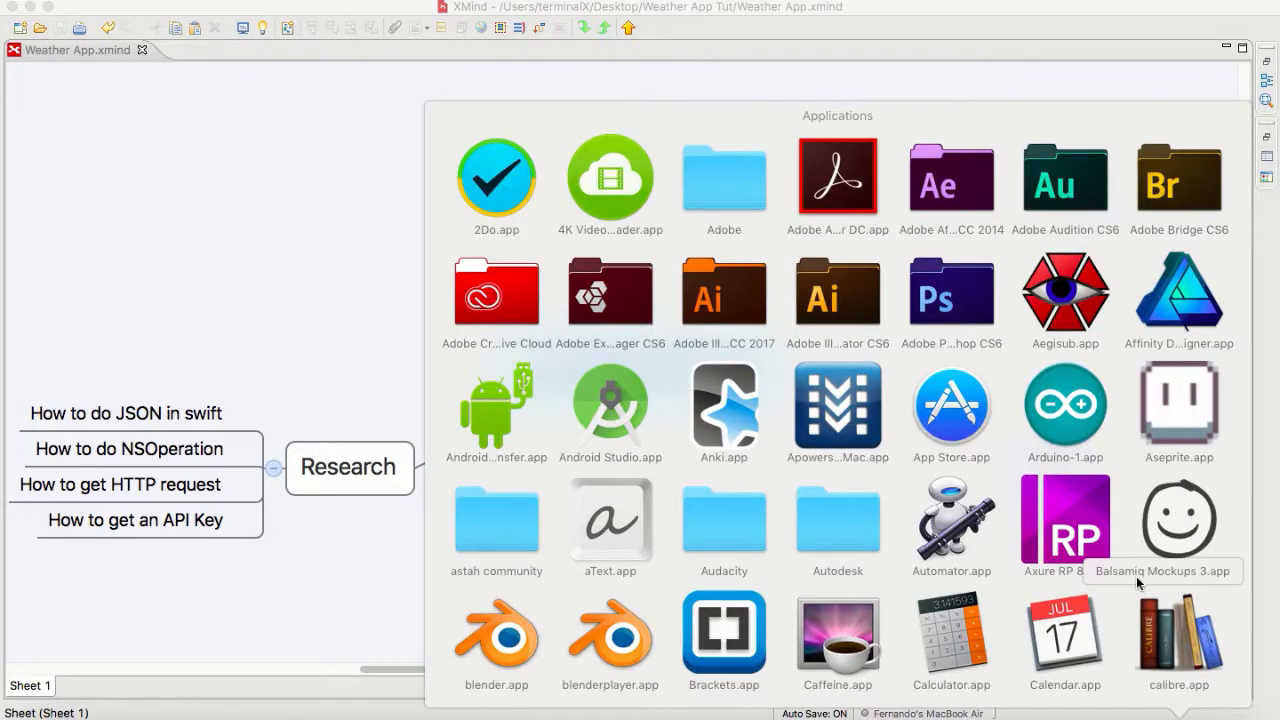
Launch Sketch from the Applications folder and create a new blank document
{"action": "scroll", "coordinate": [1136, 578], "scroll_direction": "down", "scroll_amount": 10}
{"action": "scroll", "coordinate": [1136, 582], "scroll_direction": "down", "scroll_amount": 10}
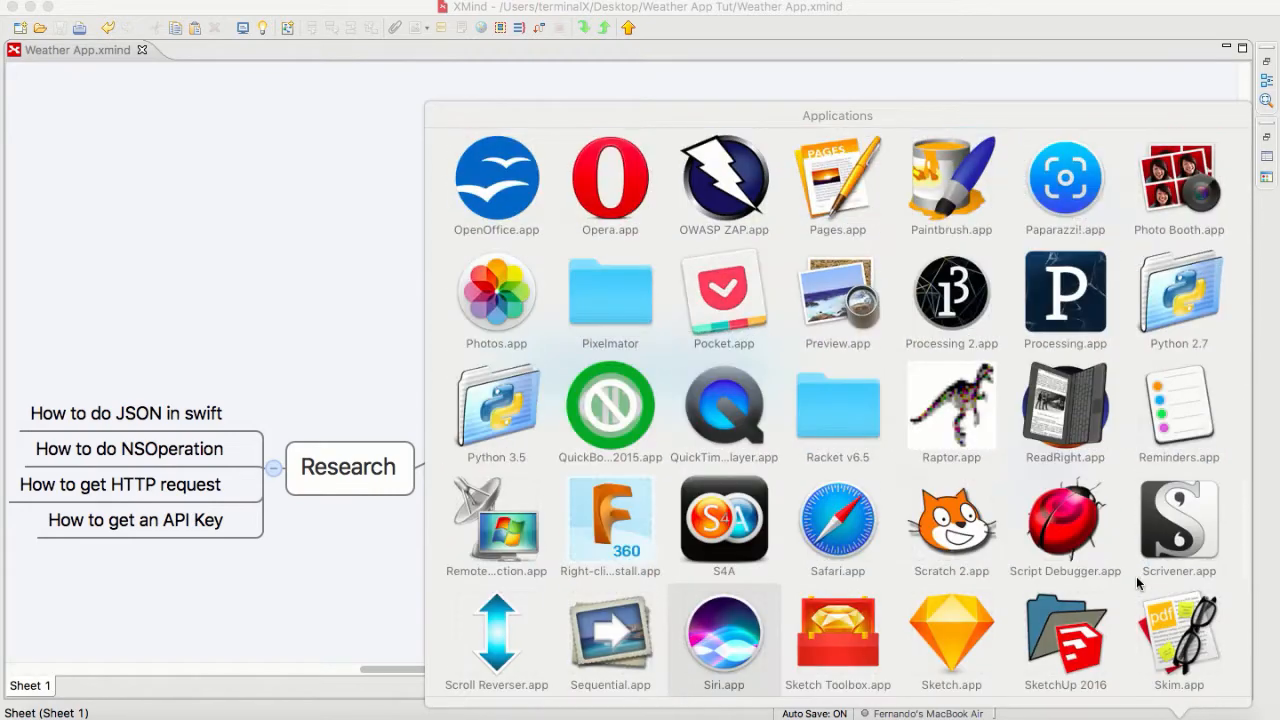
{"action": "left_click", "coordinate": [980, 634]}
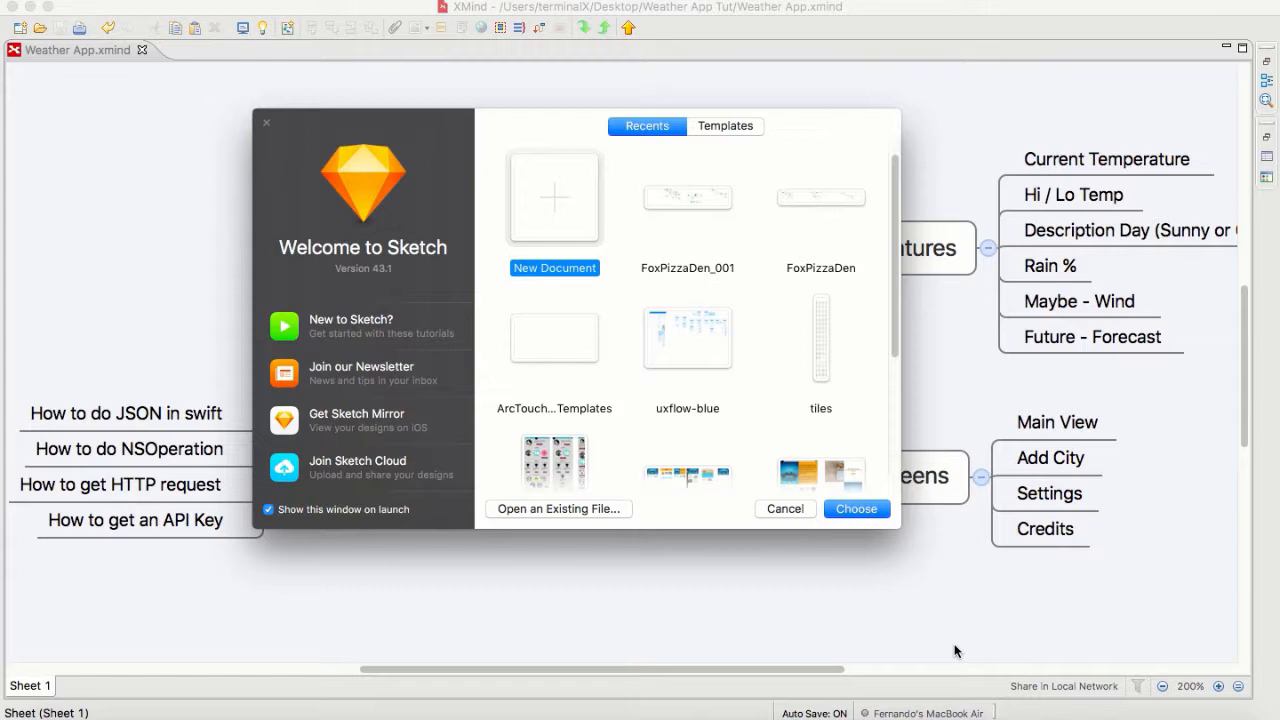
{"action": "left_click", "coordinate": [858, 512]}
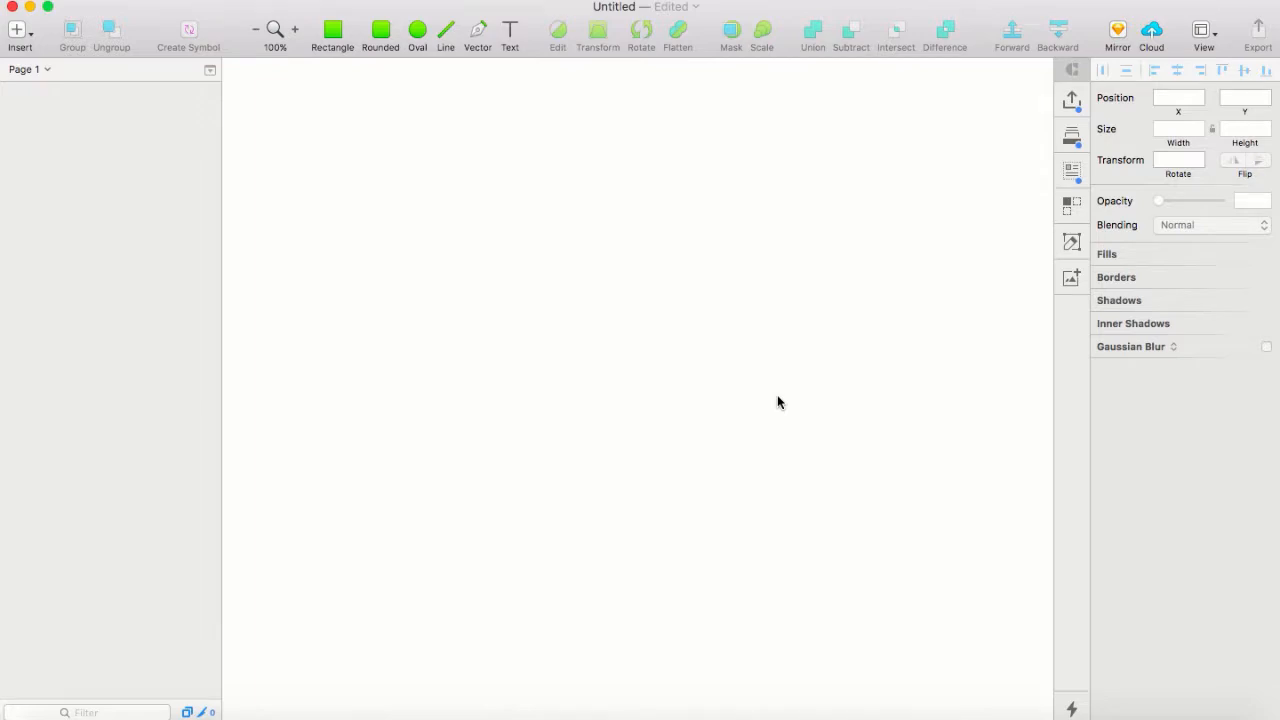
Switch to XMind to review the Features and Screens branches of the Weather App mind map, and return to Sketch
{"action": "key", "text": "super+Tab"}
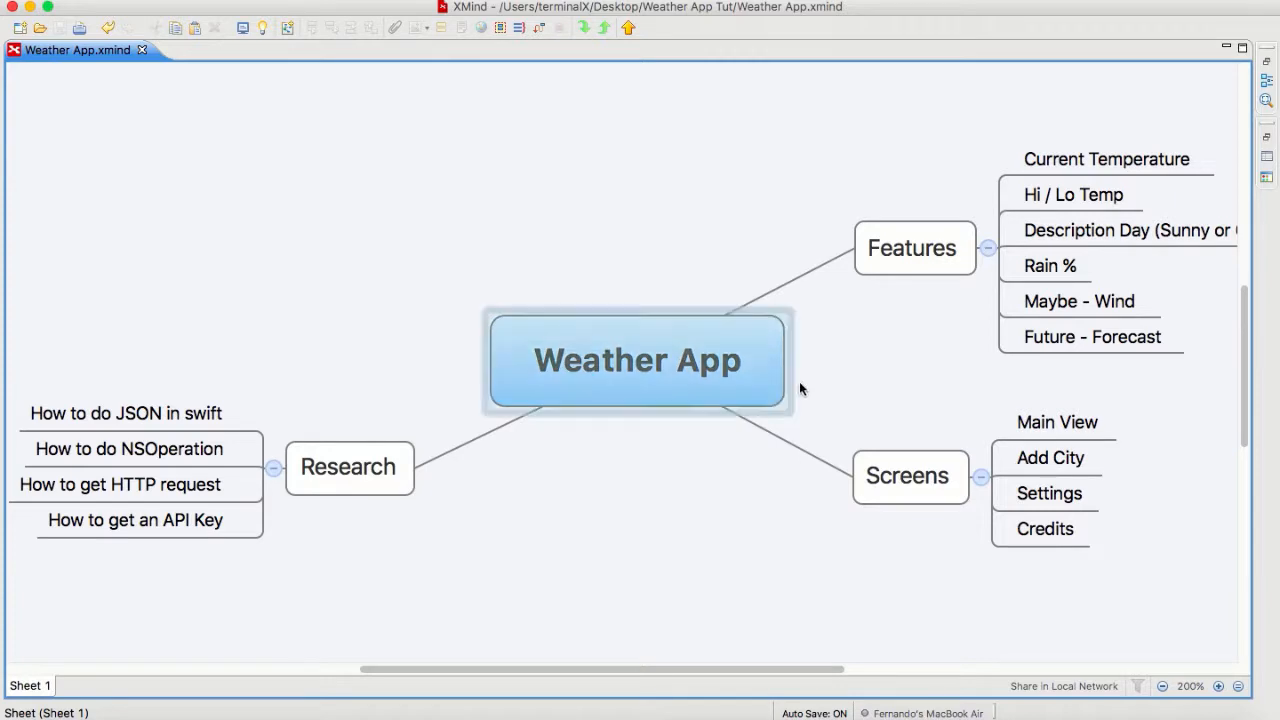
{"action": "left_click", "coordinate": [893, 262]}
{"action": "left_click", "coordinate": [886, 466]}
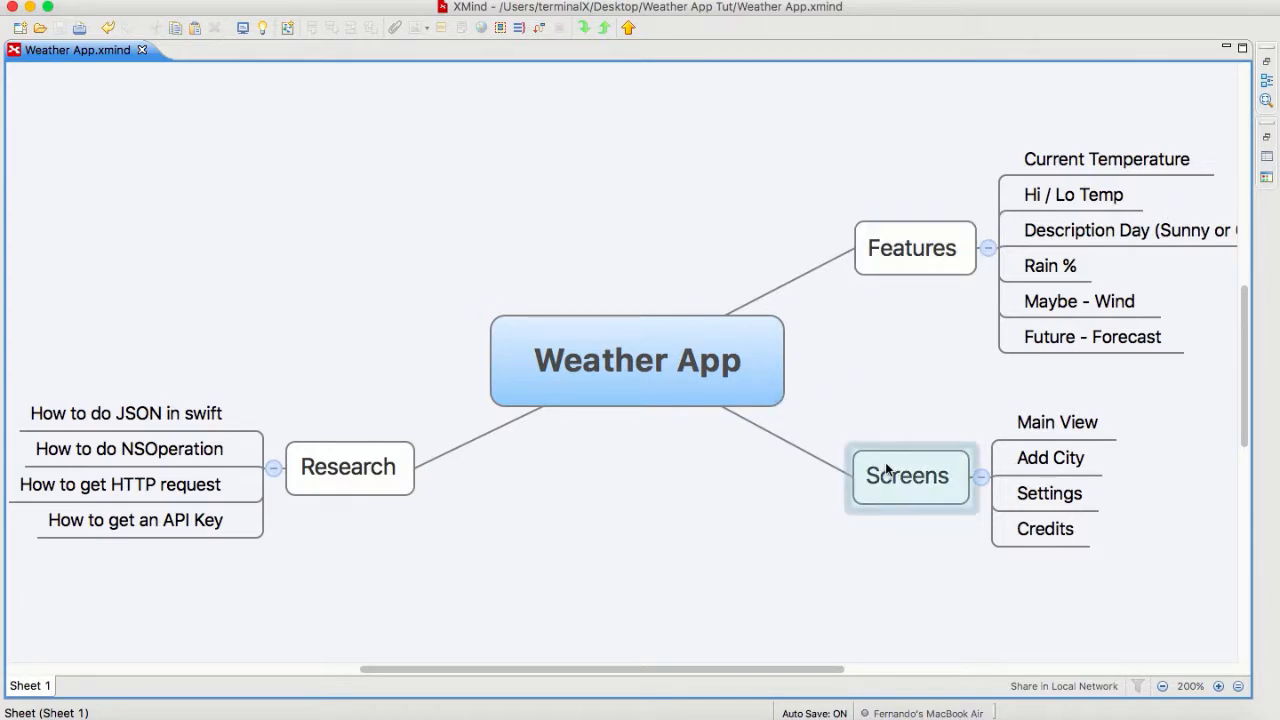
{"action": "left_click", "coordinate": [782, 478]}
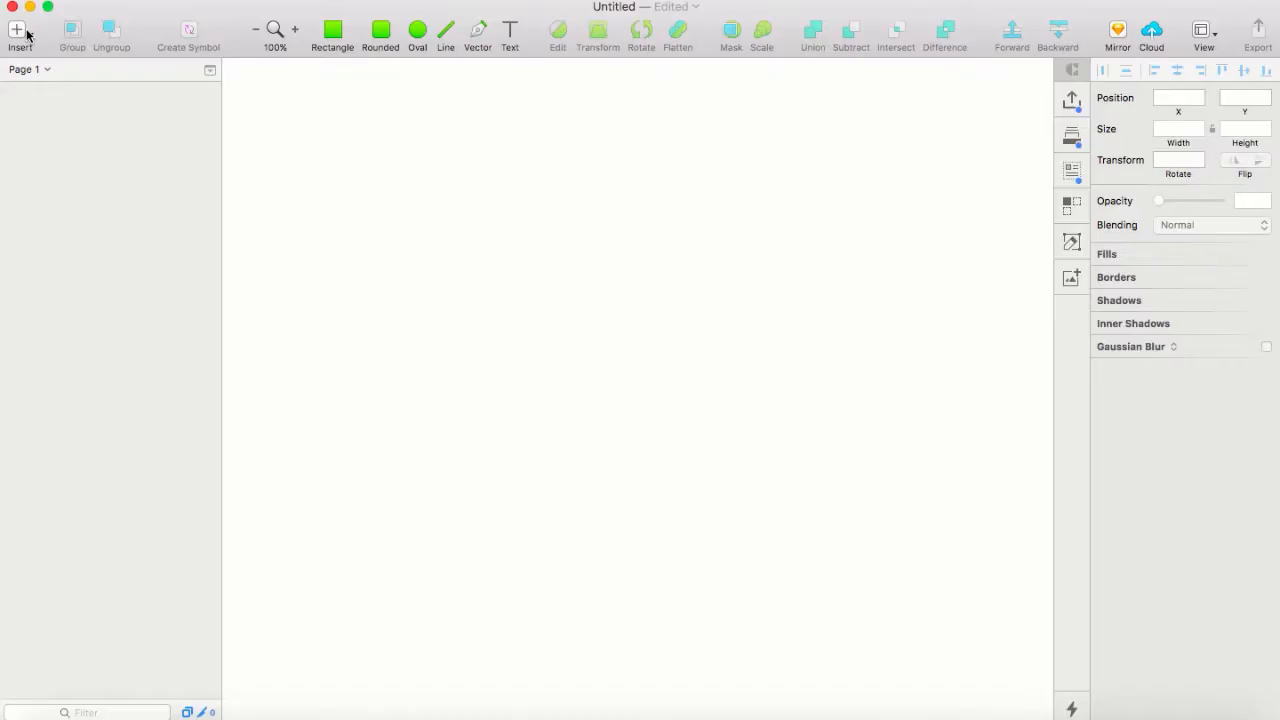
Add an iPhone 7 Plus artboard to the page
{"action": "left_click", "coordinate": [18, 32]}
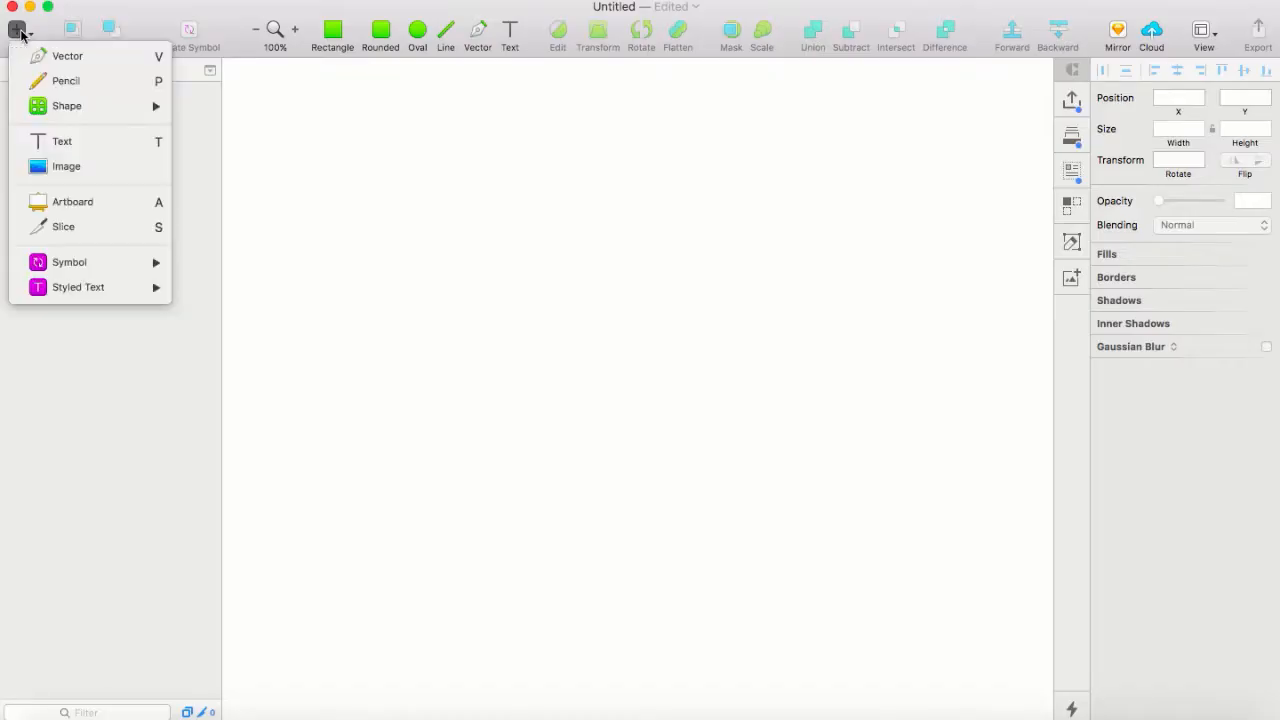
{"action": "mouse_move", "coordinate": [88, 262]}
{"action": "left_click", "coordinate": [72, 202]}
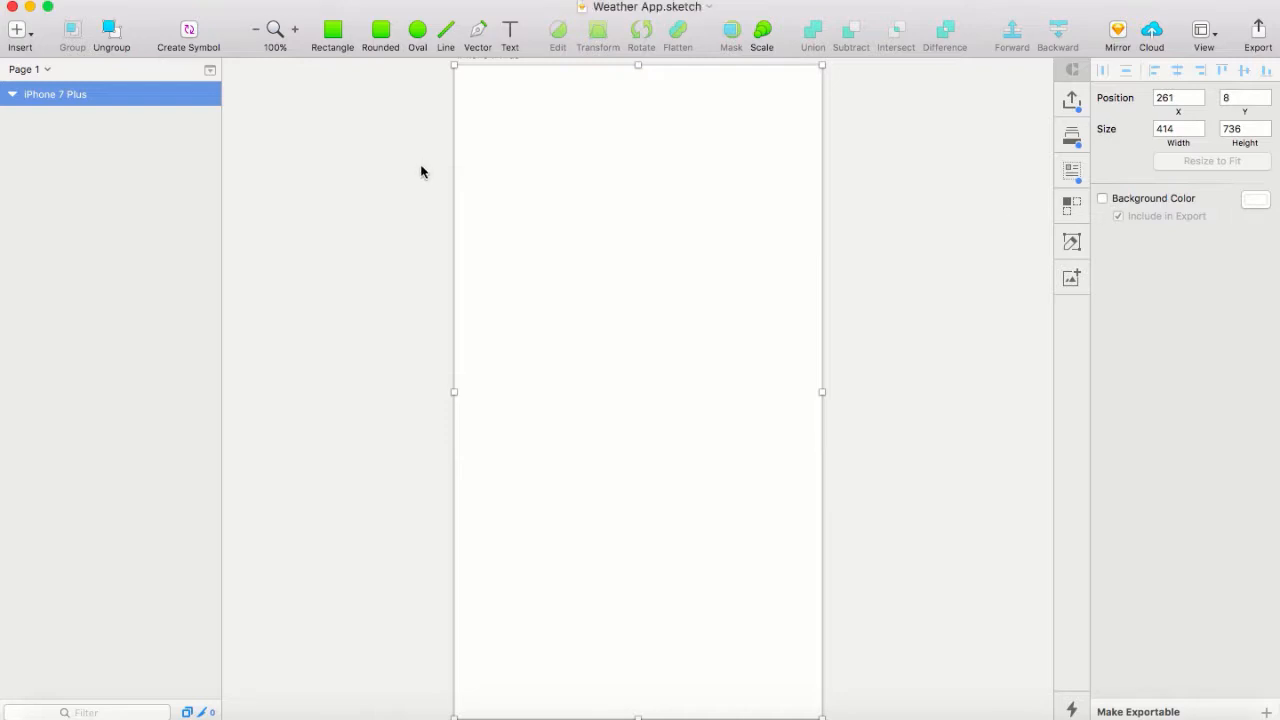
Check the Main View entry under Screens in the XMind mind map, and return to Sketch
{"action": "key", "text": "super+Tab"}
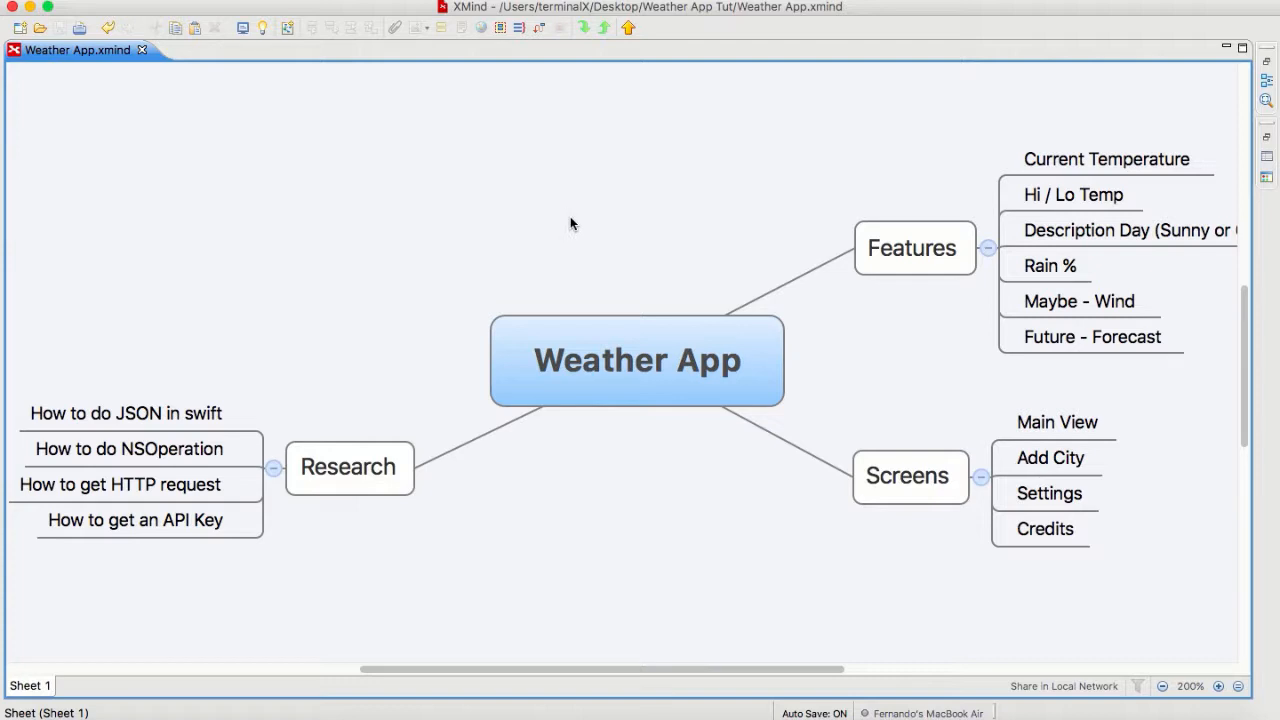
{"action": "left_click", "coordinate": [1036, 430]}
{"action": "key", "text": "super+Tab"}
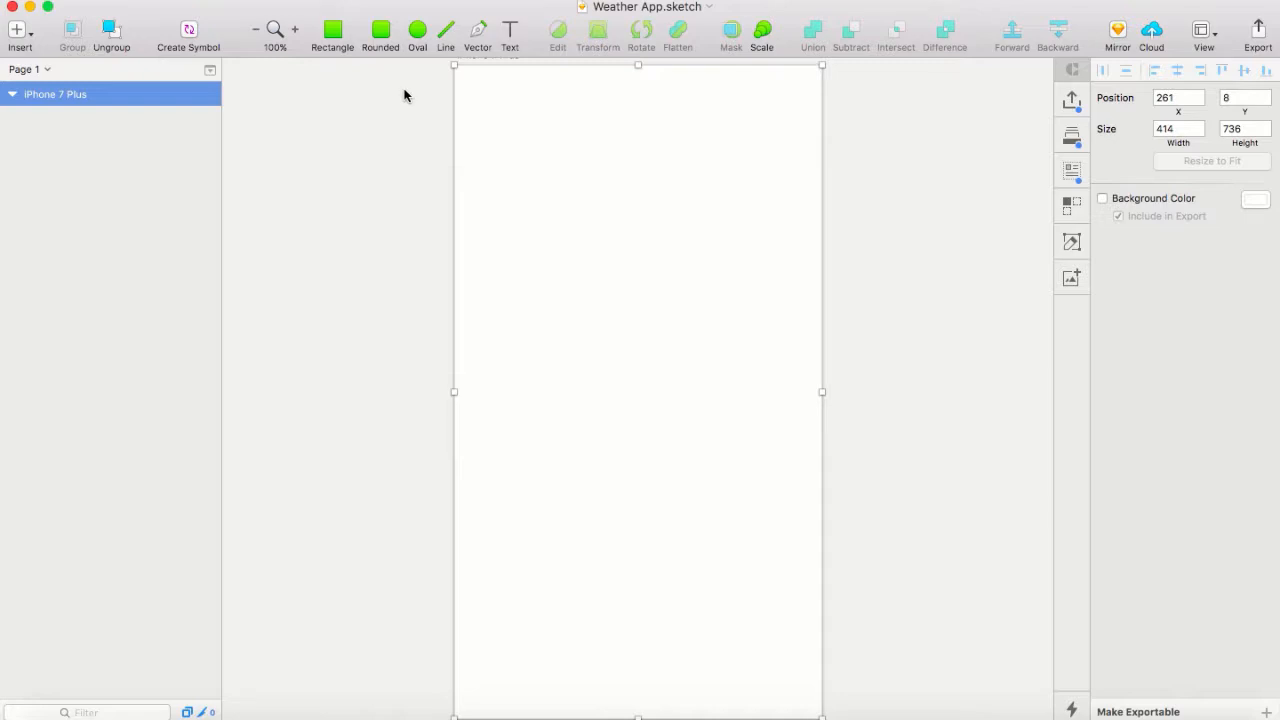
Place a text layer near the artboard's upper-left corner and set its font size to 24
{"action": "left_click", "coordinate": [512, 40]}
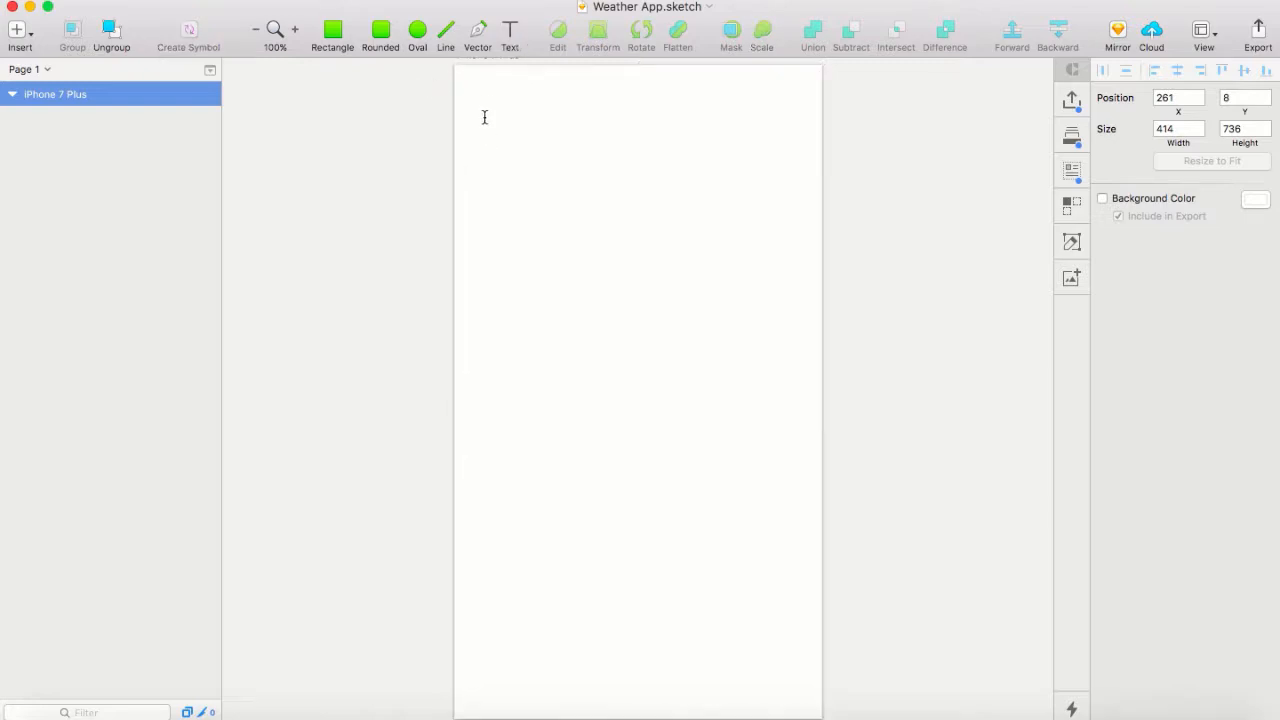
{"action": "left_click", "coordinate": [484, 117]}
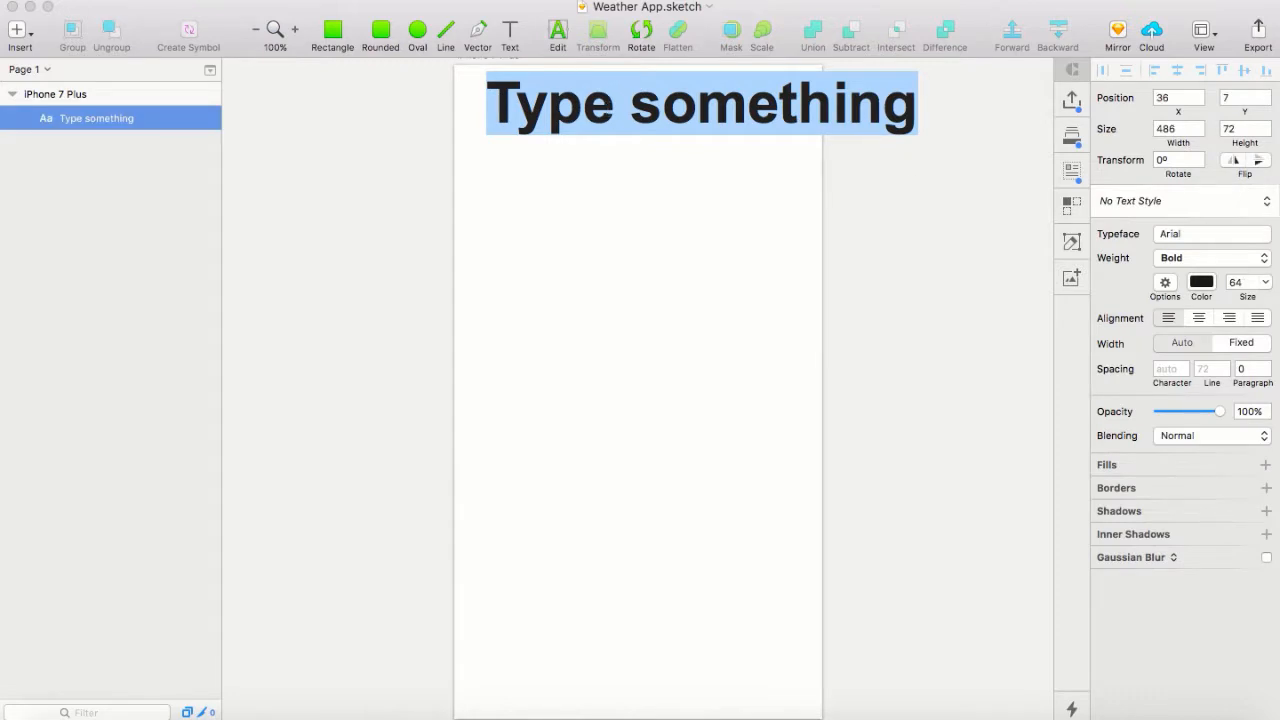
{"action": "left_click", "coordinate": [1236, 284]}
{"action": "left_click", "coordinate": [1265, 283]}
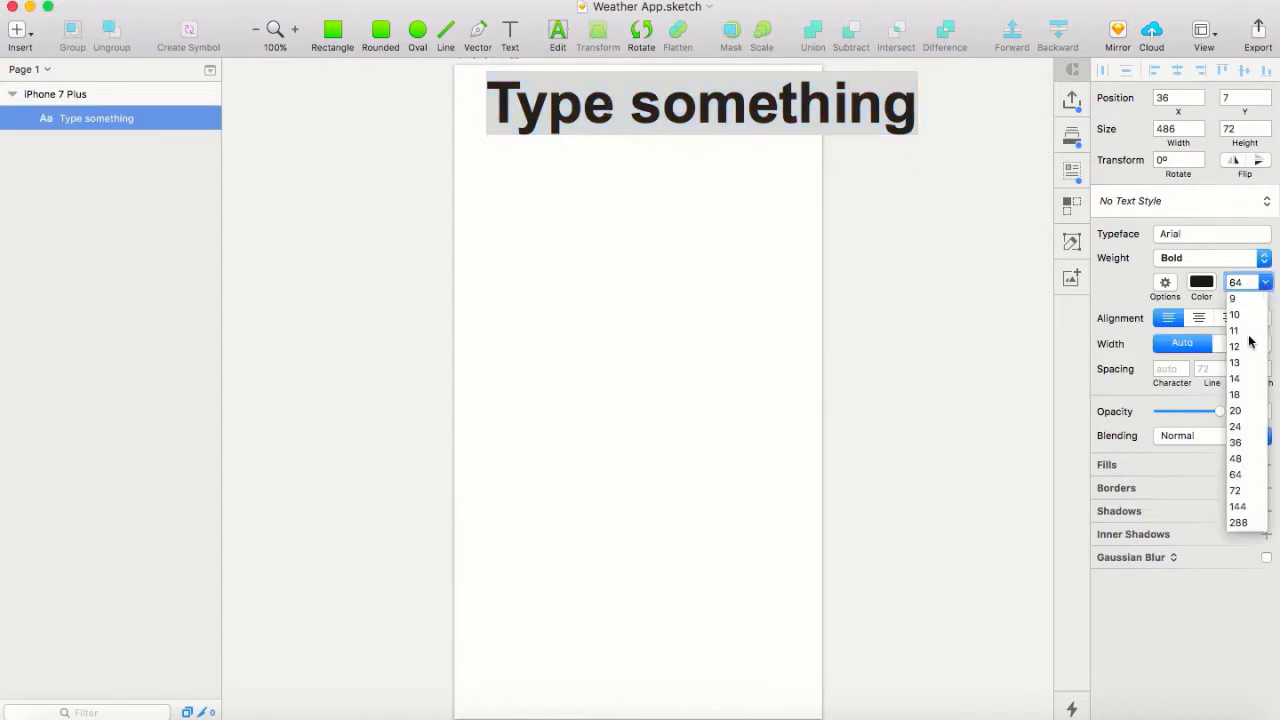
{"action": "left_click", "coordinate": [1235, 442]}
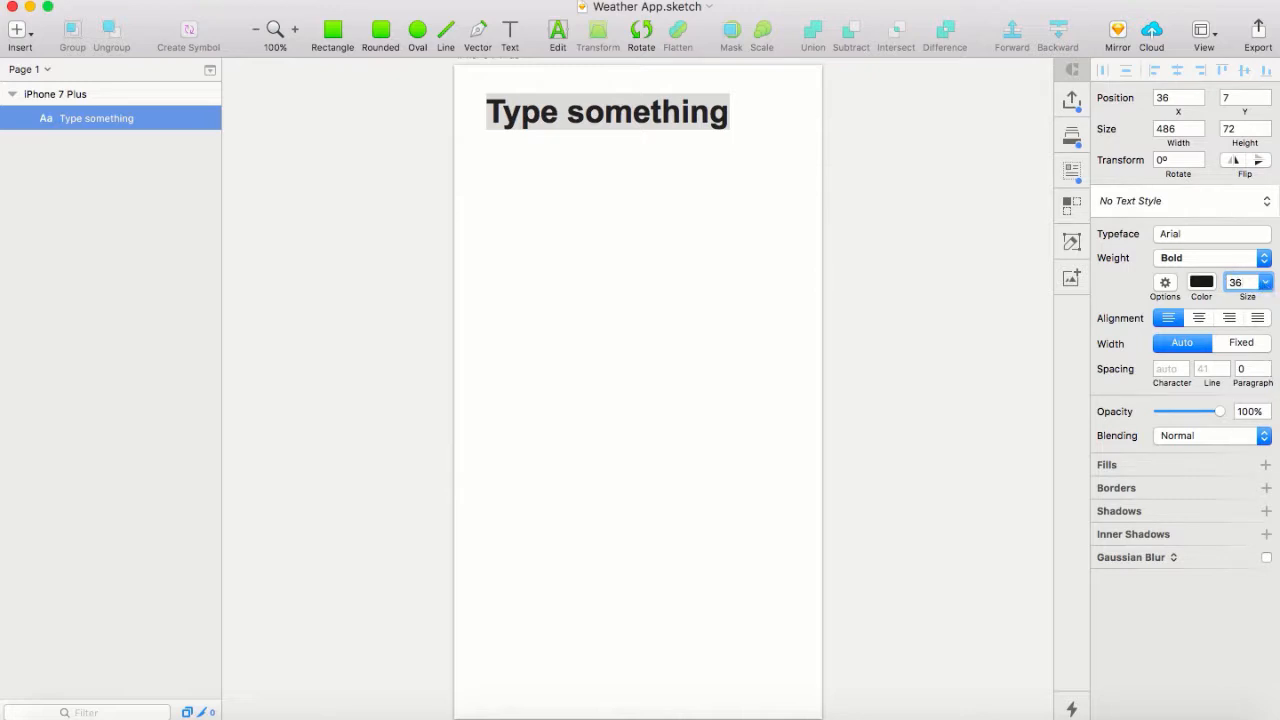
{"action": "left_click", "coordinate": [1266, 283]}
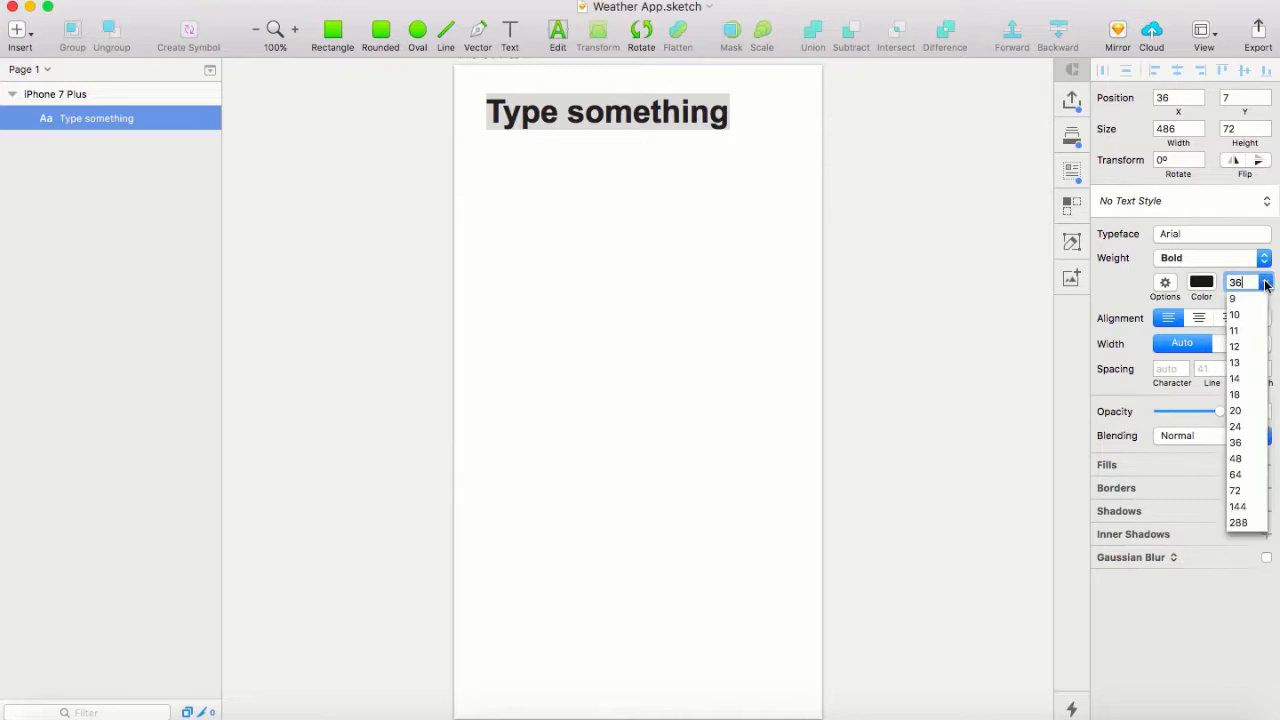
{"action": "left_click", "coordinate": [1235, 427]}
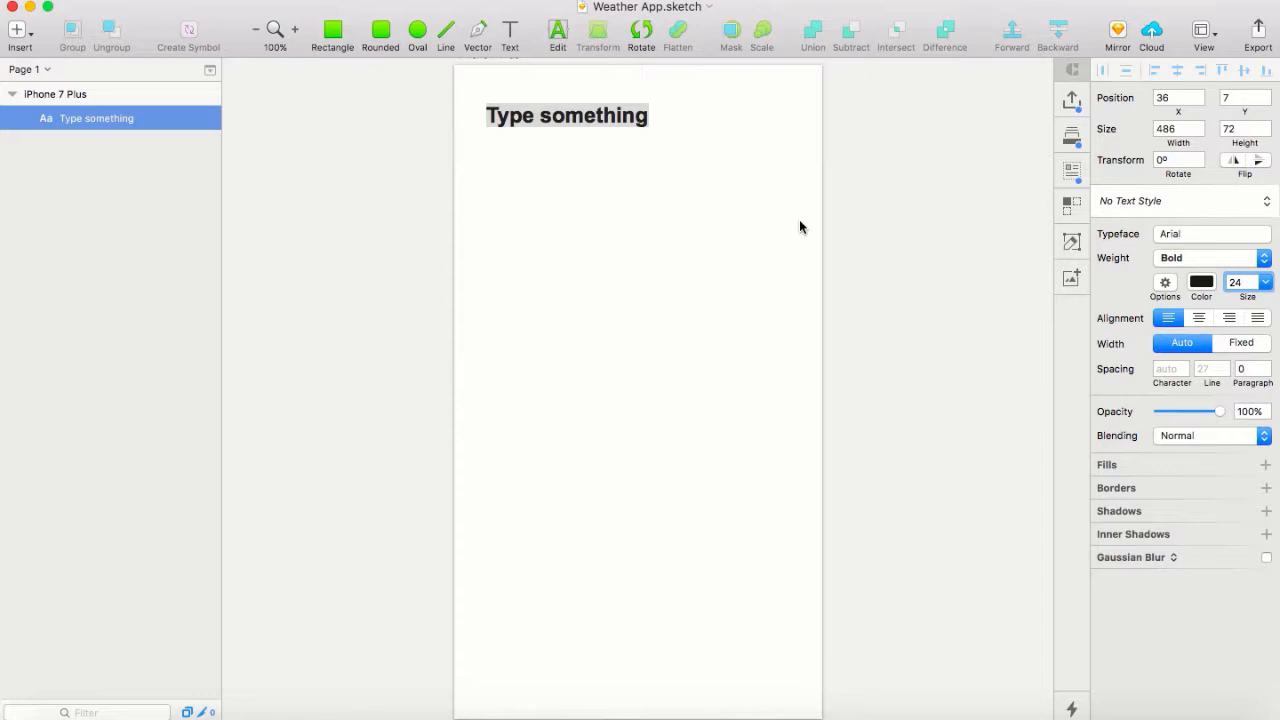
Replace the placeholder text with "Houston" and move the label to about X 29, Y 49
{"action": "type", "text": "Hous"}
{"action": "key", "text": "BackSpace"}
{"action": "key", "text": "BackSpace"}
{"action": "key", "text": "BackSpace"}
{"action": "key", "text": "BackSpace"}
{"action": "left_click", "coordinate": [600, 115]}
{"action": "type", "text": "Houston"}
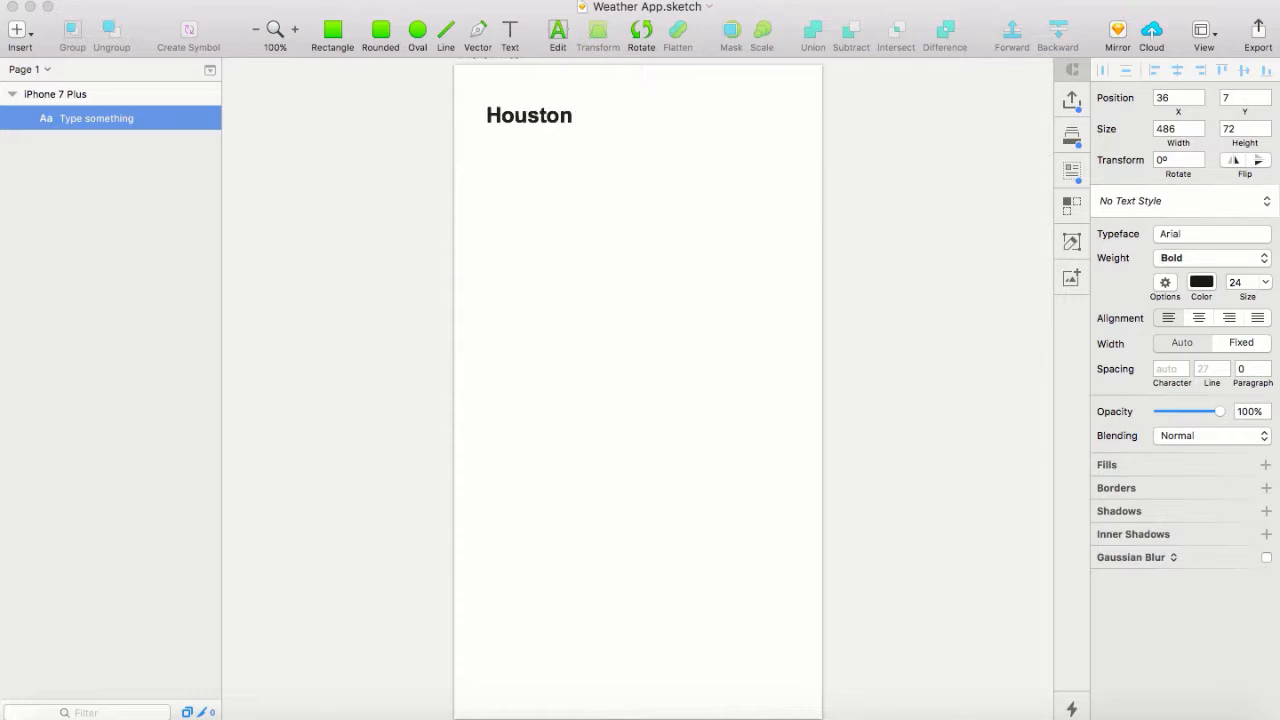
{"action": "left_click", "coordinate": [584, 185]}
{"action": "left_click", "coordinate": [536, 124]}
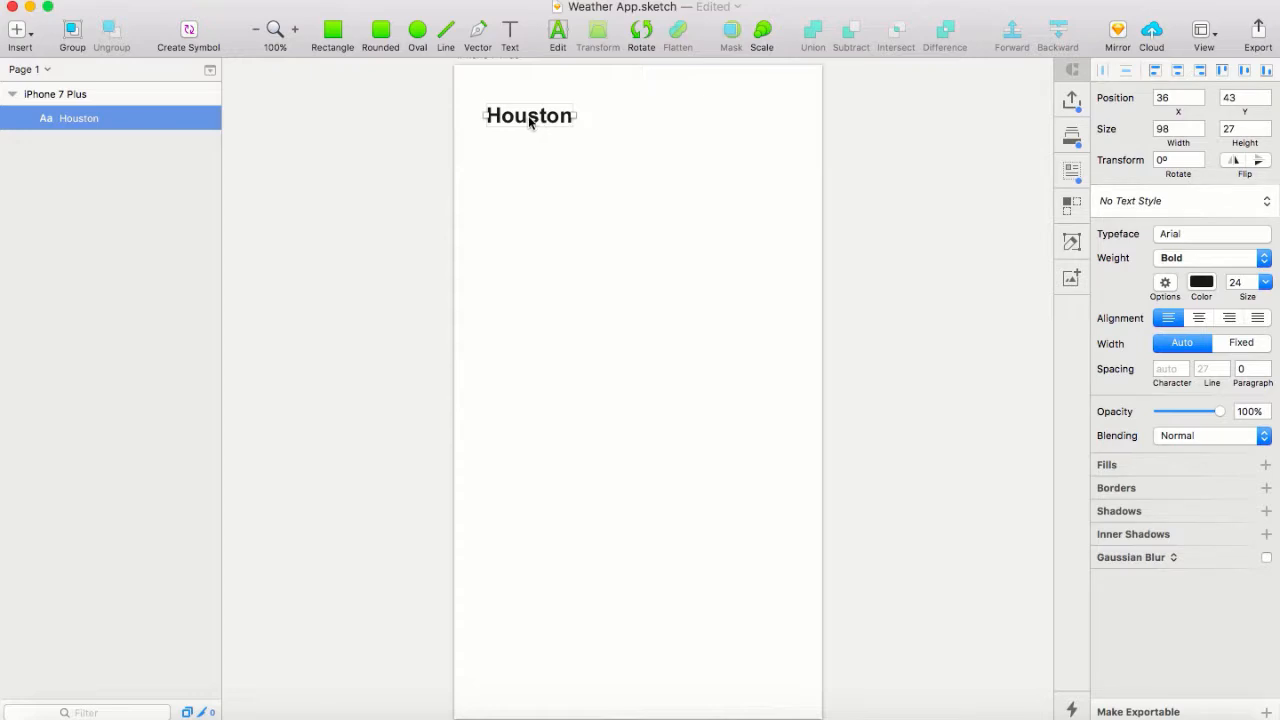
{"action": "left_click_drag", "start_coordinate": [531, 117], "coordinate": [523, 123]}
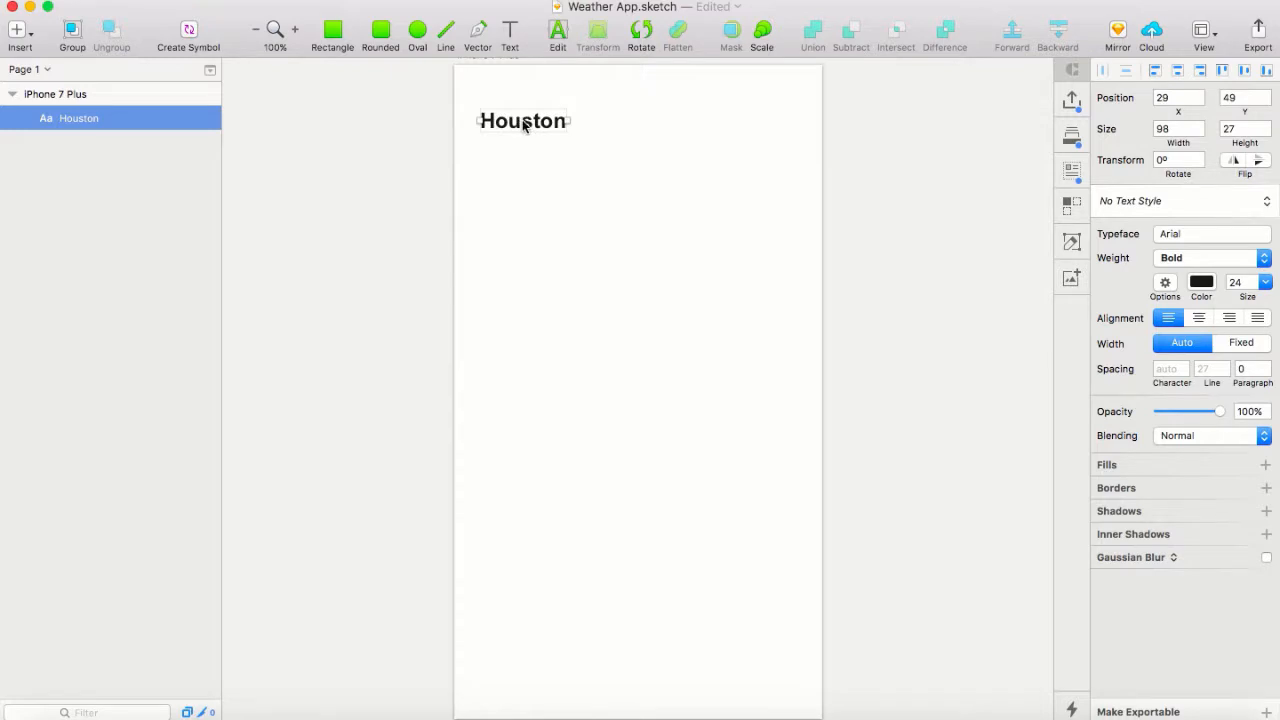
Try to insert the FontAwesome circled down-arrow icon with the Houston text layer selected, and restore the Houston label
{"action": "left_click", "coordinate": [418, 3]}
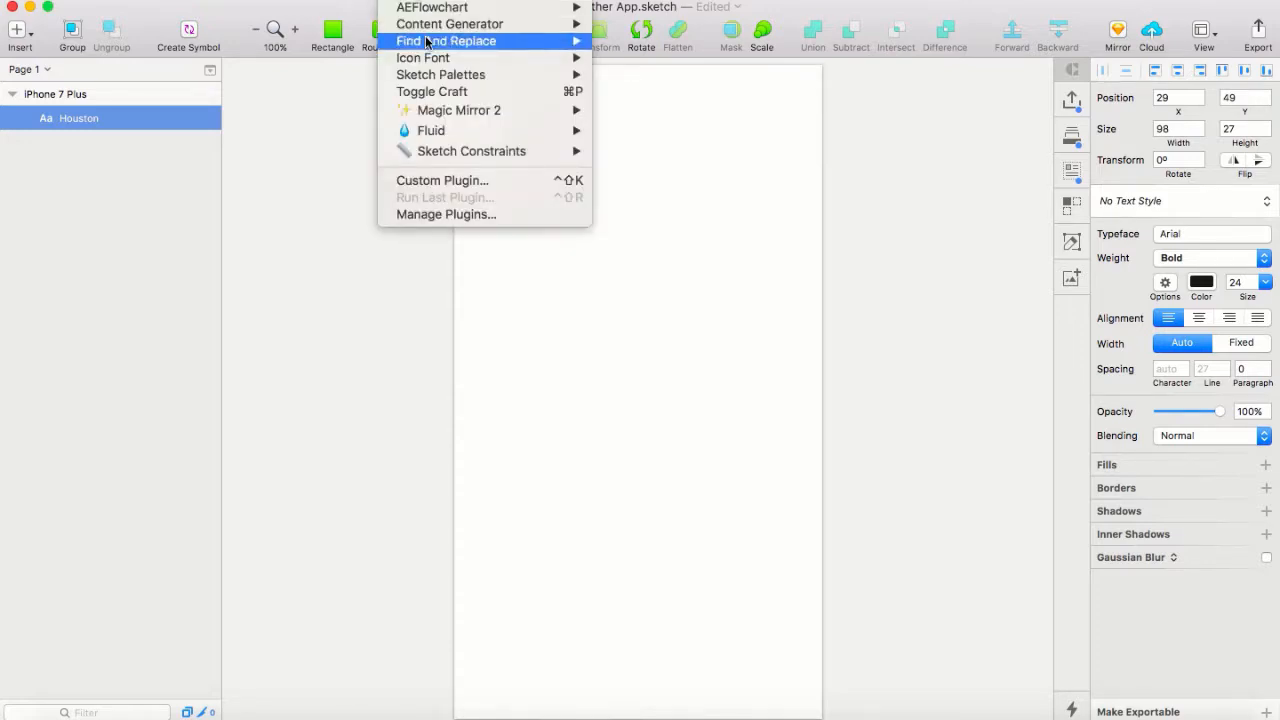
{"action": "mouse_move", "coordinate": [440, 60]}
{"action": "mouse_move", "coordinate": [673, 66]}
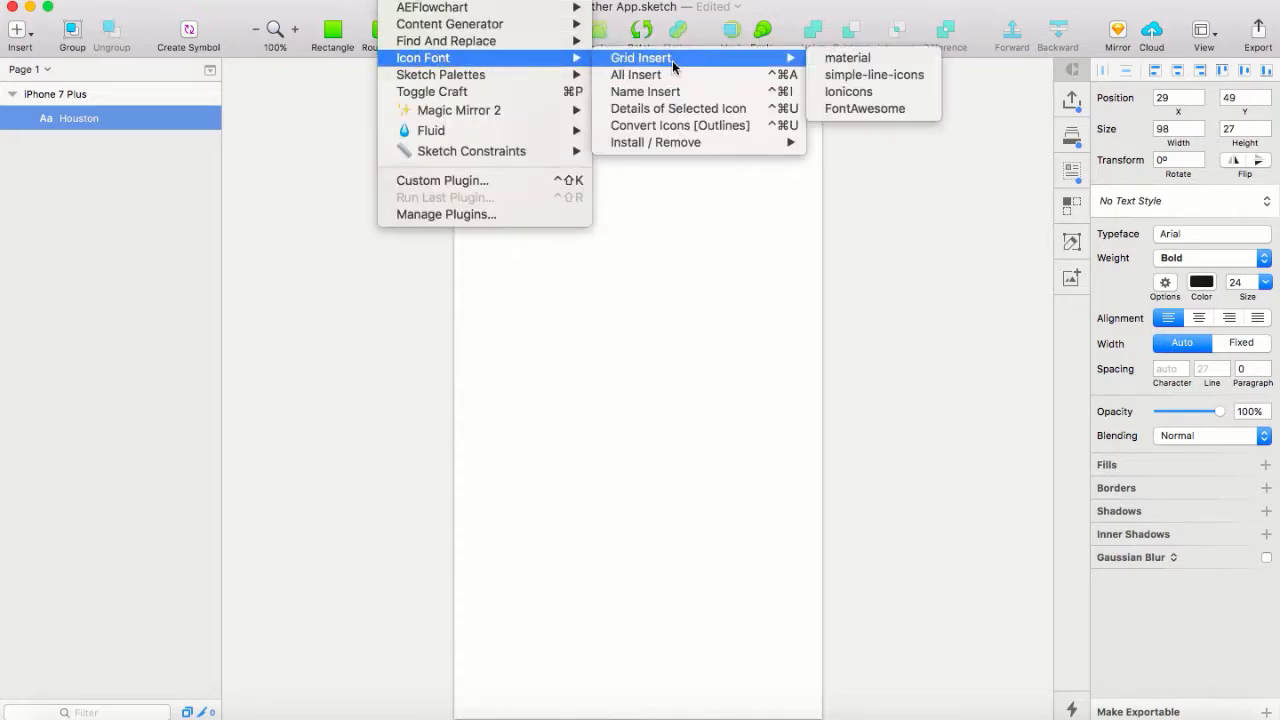
{"action": "left_click", "coordinate": [857, 108]}
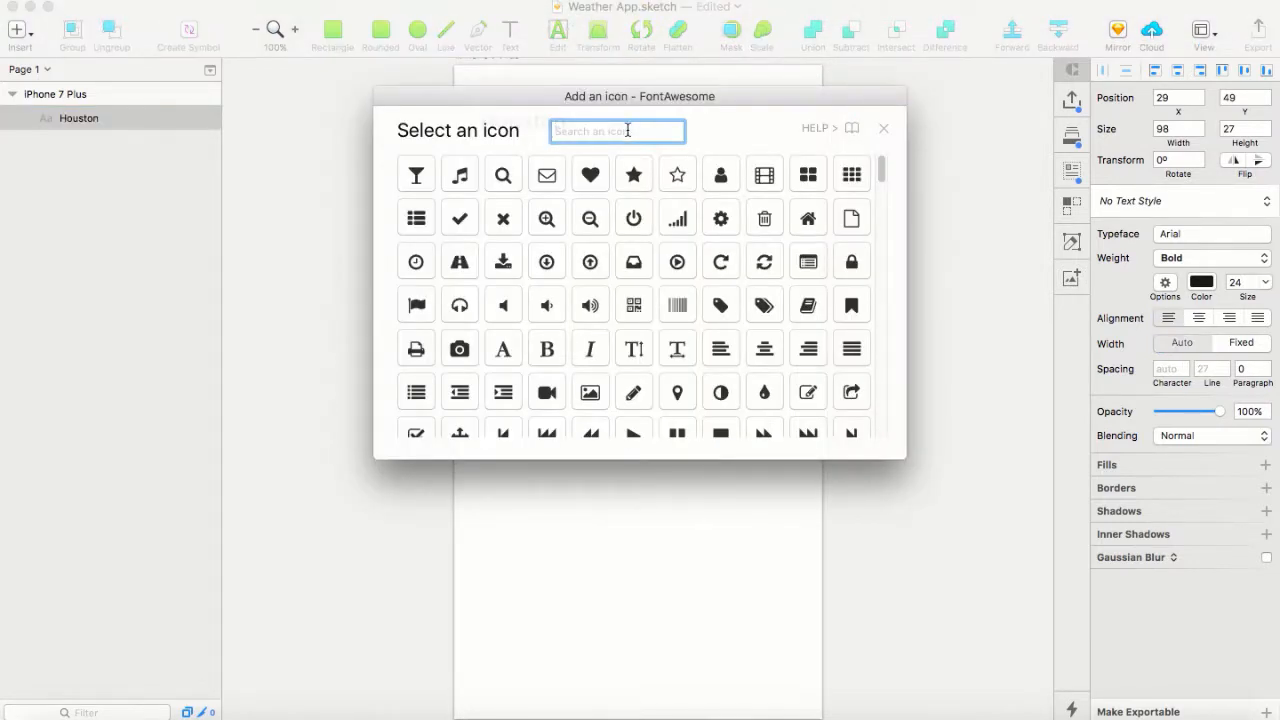
{"action": "type", "text": "arrow"}
{"action": "key", "text": "Return"}
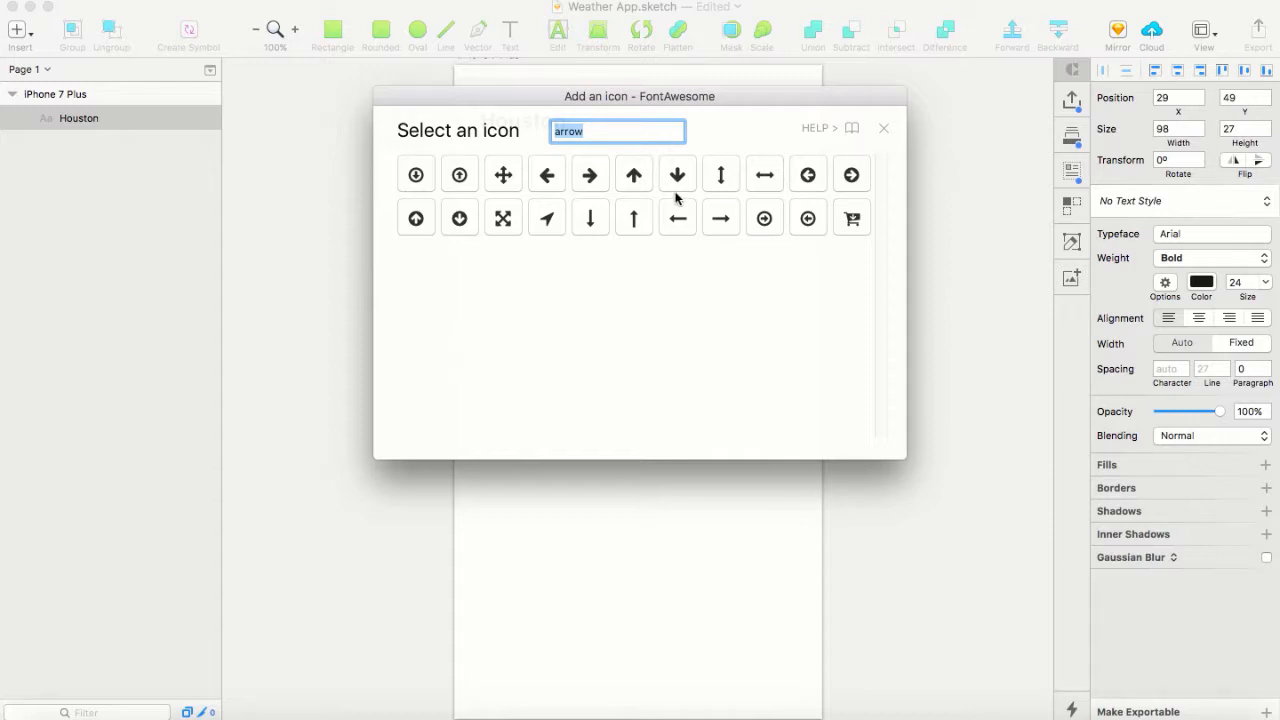
{"action": "left_click", "coordinate": [421, 179]}
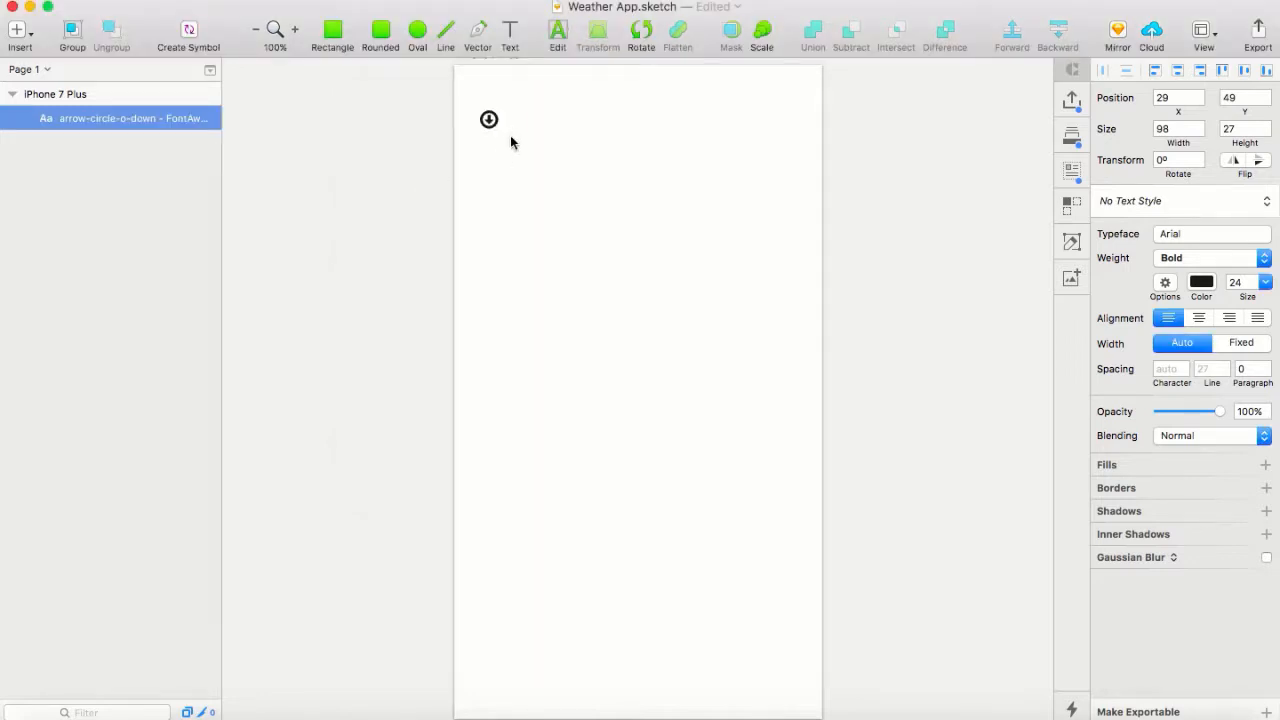
{"action": "type", "text": "Houston"}
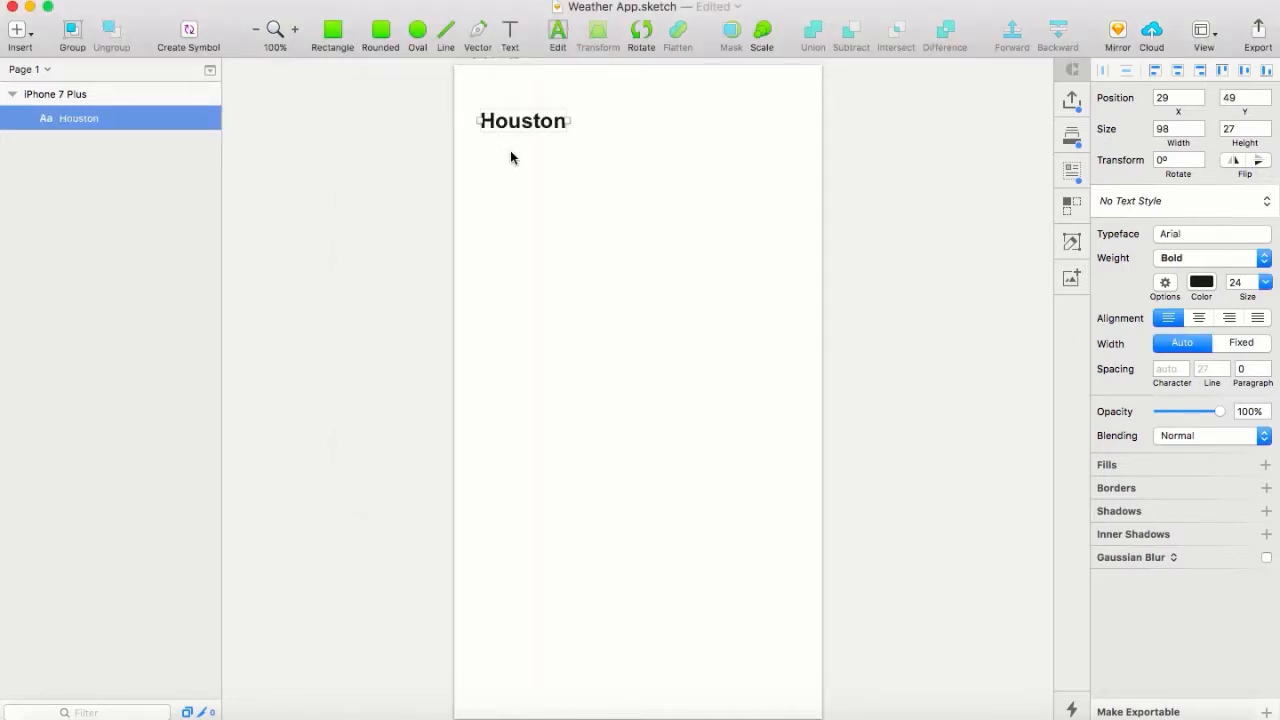
With no layer selected, search the FontAwesome icons for "arrow" and insert the arrow-circle-o-down icon
{"action": "left_click", "coordinate": [613, 130]}
{"action": "left_click", "coordinate": [457, 4]}
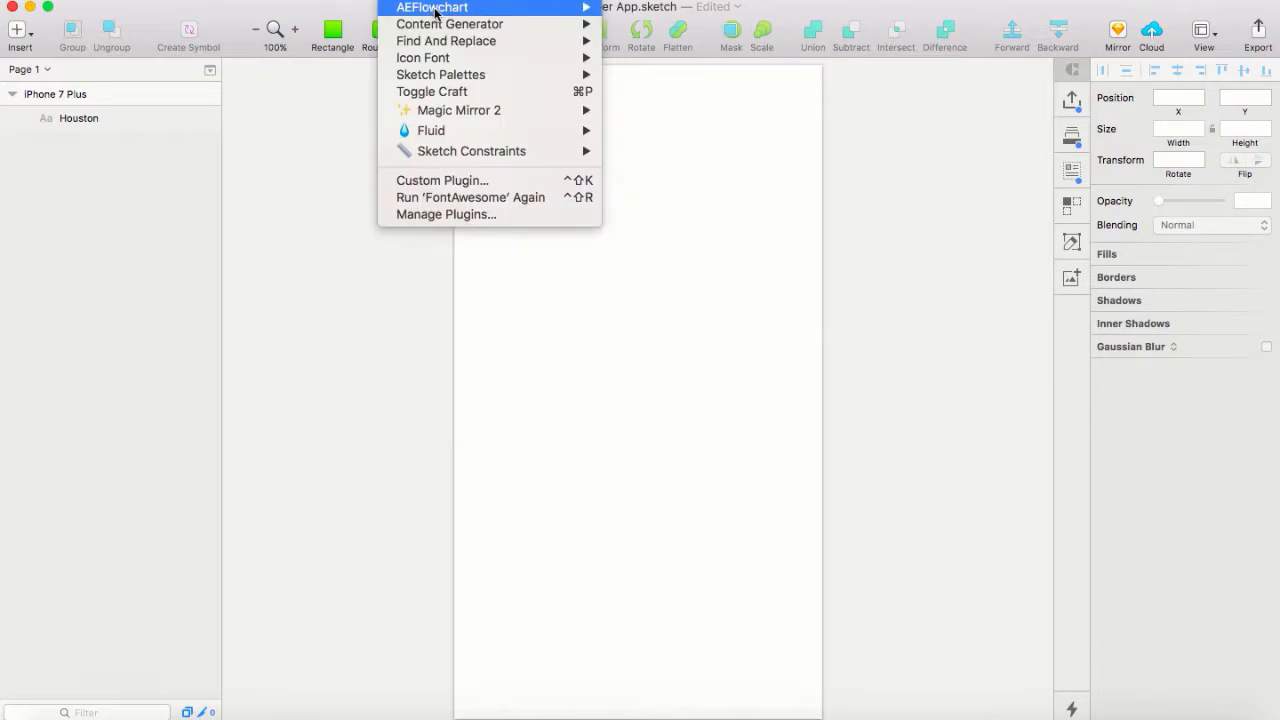
{"action": "mouse_move", "coordinate": [460, 57]}
{"action": "mouse_move", "coordinate": [643, 62]}
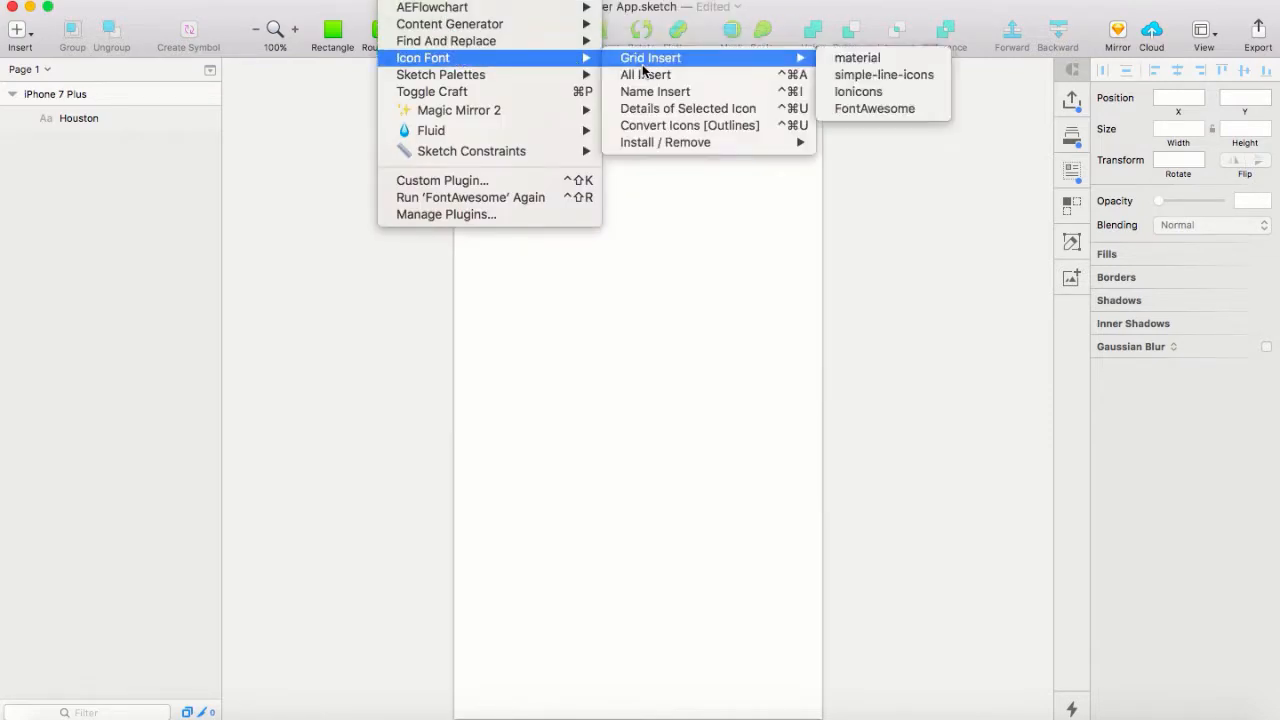
{"action": "left_click", "coordinate": [865, 110]}
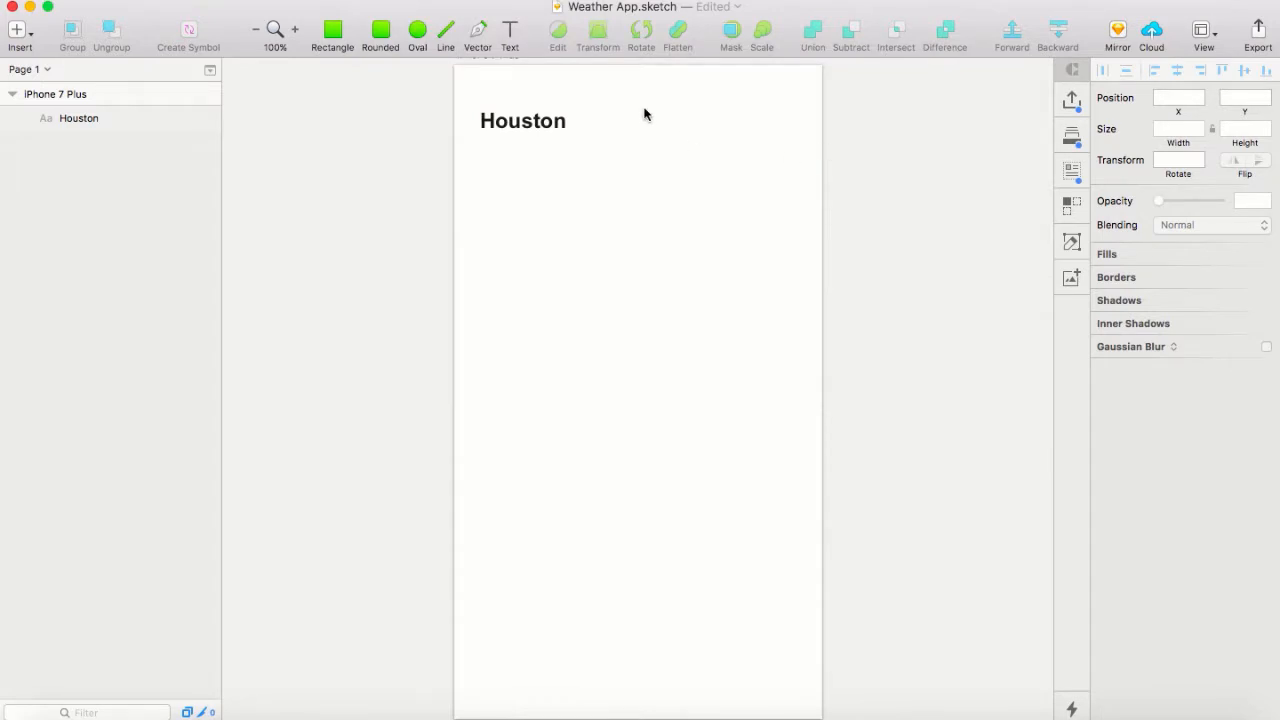
{"action": "type", "text": "arrow"}
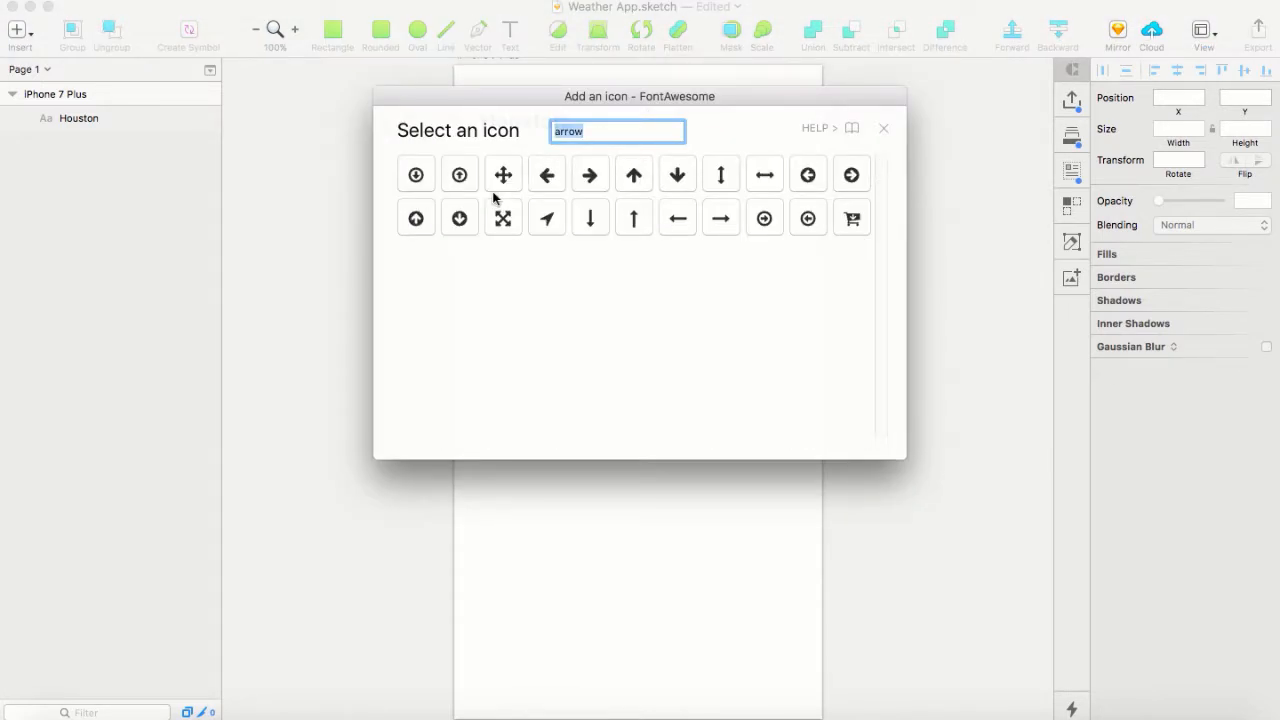
{"action": "left_click", "coordinate": [416, 175]}
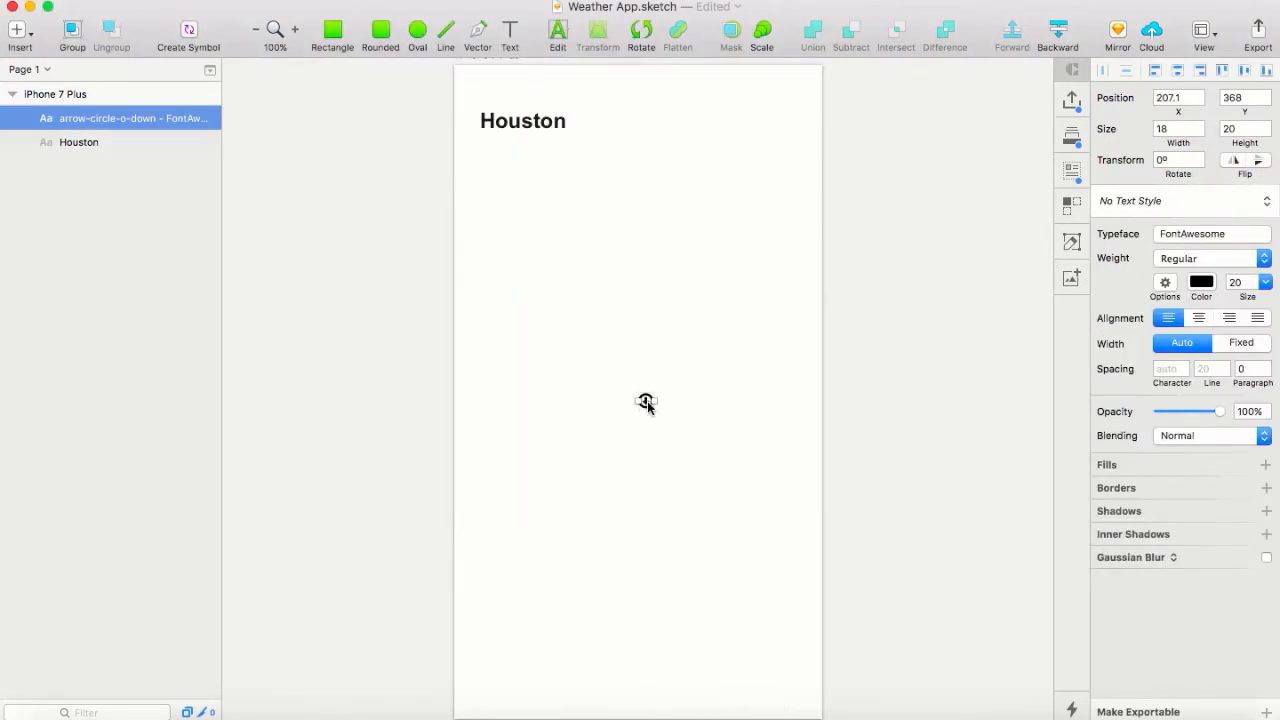
Move the down-arrow icon just beside the Houston label, at about X 142, Y 54
{"action": "left_click_drag", "start_coordinate": [645, 402], "coordinate": [588, 122]}
{"action": "left_click", "coordinate": [591, 146]}
{"action": "left_click", "coordinate": [592, 148]}
Set the down-arrow icon's font size to 24 and deselect it
{"action": "left_click", "coordinate": [586, 126]}
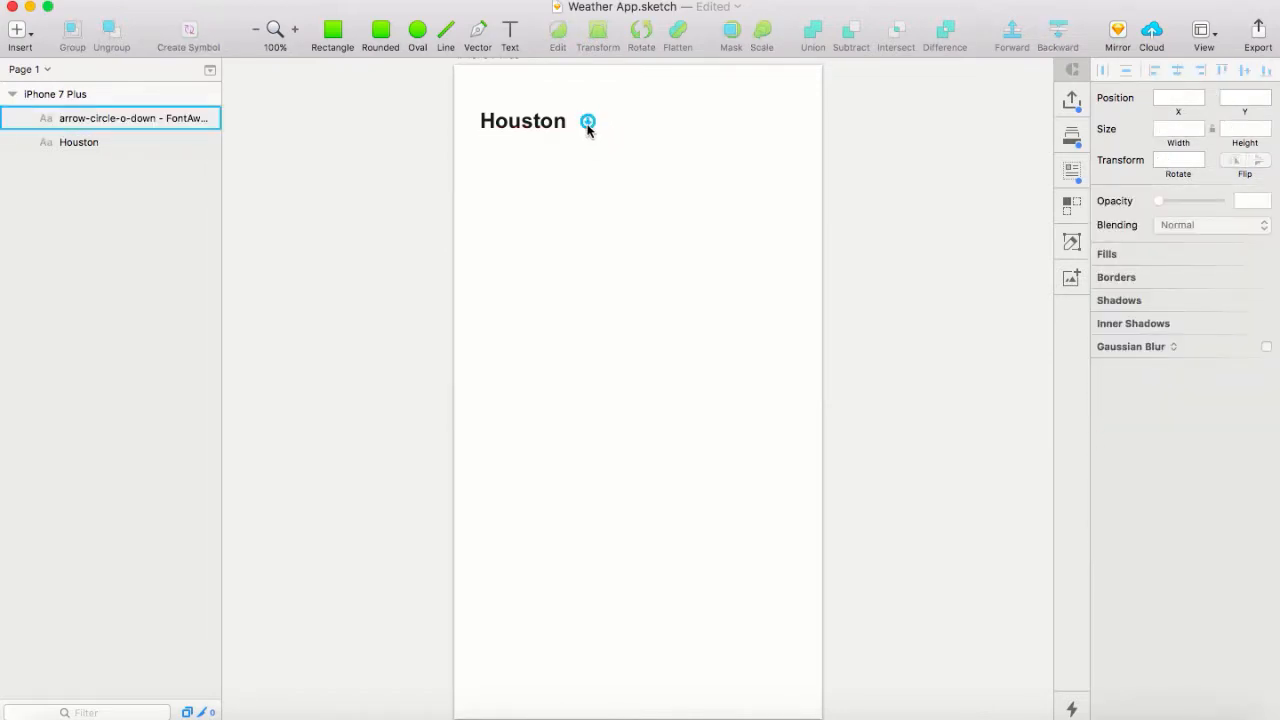
{"action": "left_click", "coordinate": [1265, 282]}
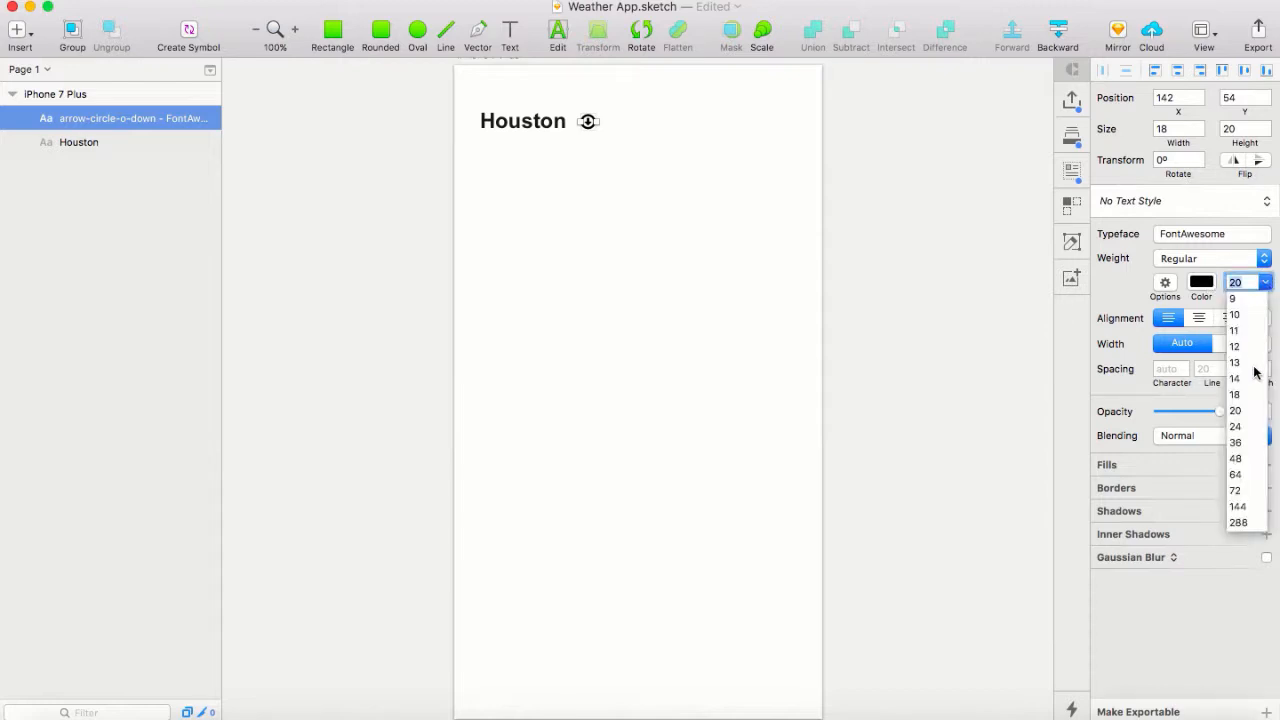
{"action": "left_click", "coordinate": [1240, 442]}
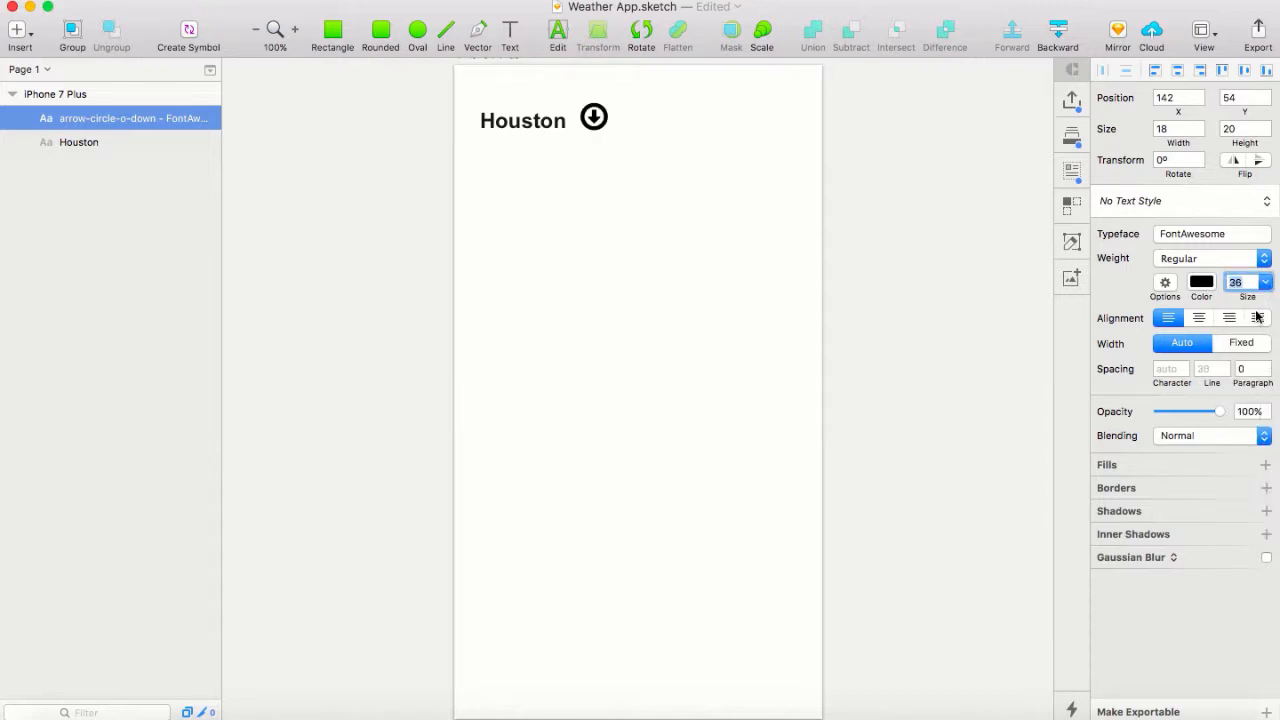
{"action": "left_click", "coordinate": [1265, 282]}
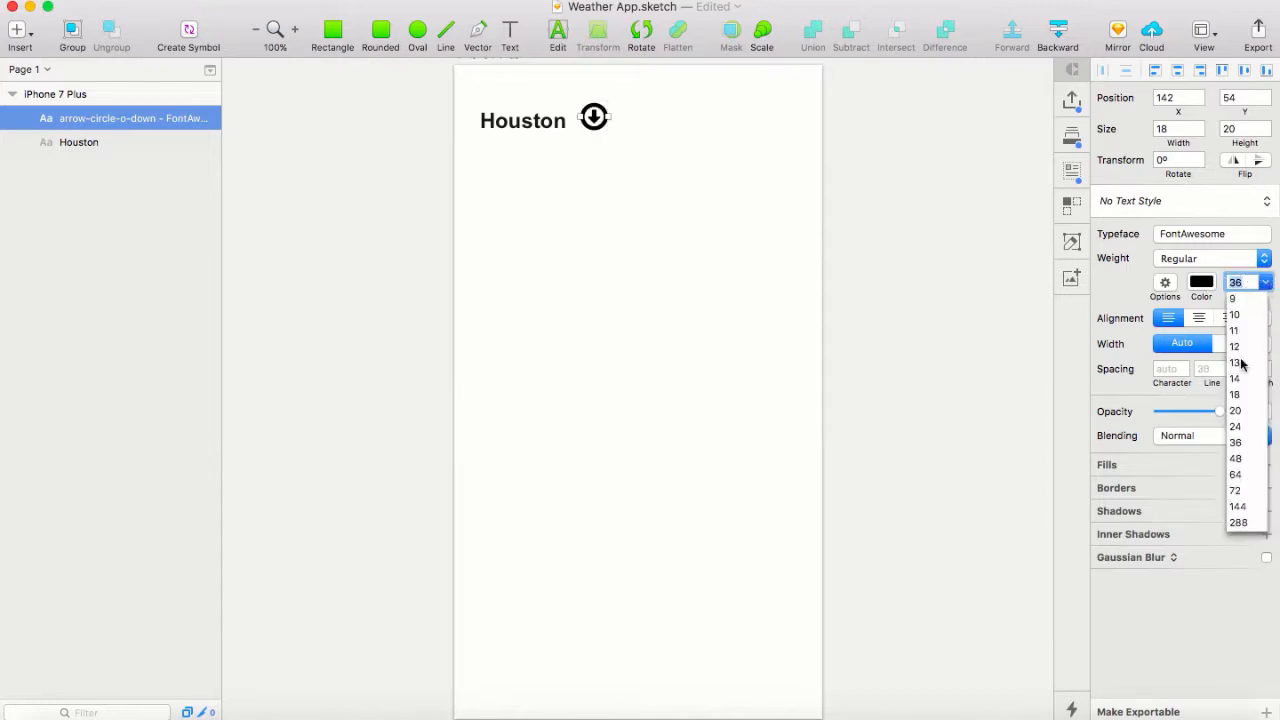
{"action": "left_click", "coordinate": [1240, 434]}
{"action": "left_click", "coordinate": [696, 282]}
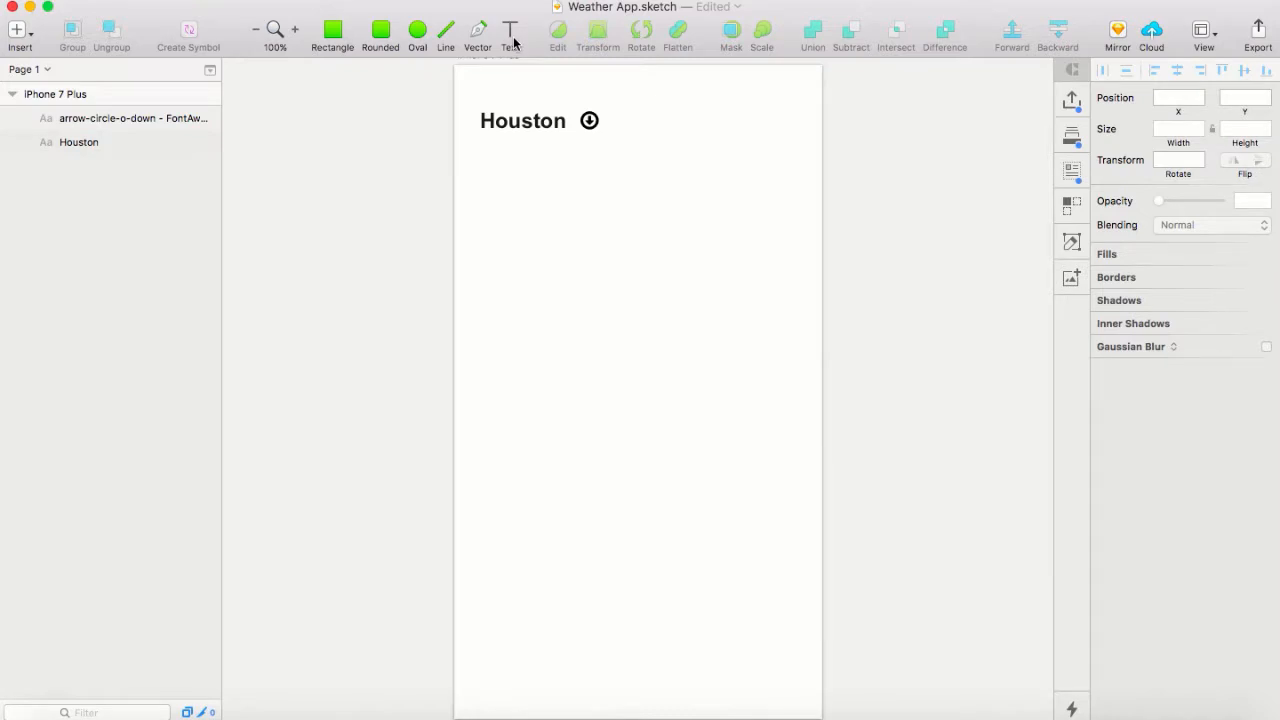
Search the FontAwesome icons for "gear" and "settings", and insert the cog icon from the full icon grid
{"action": "left_click", "coordinate": [410, 1]}
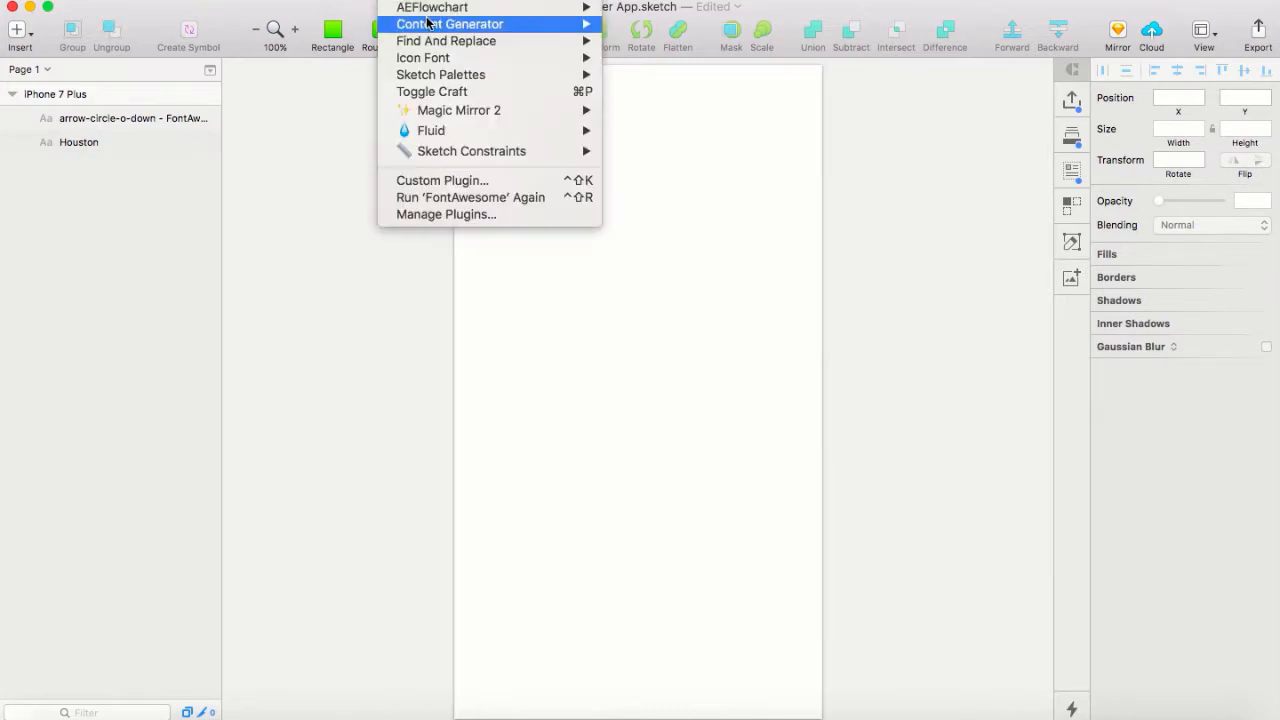
{"action": "mouse_move", "coordinate": [435, 60]}
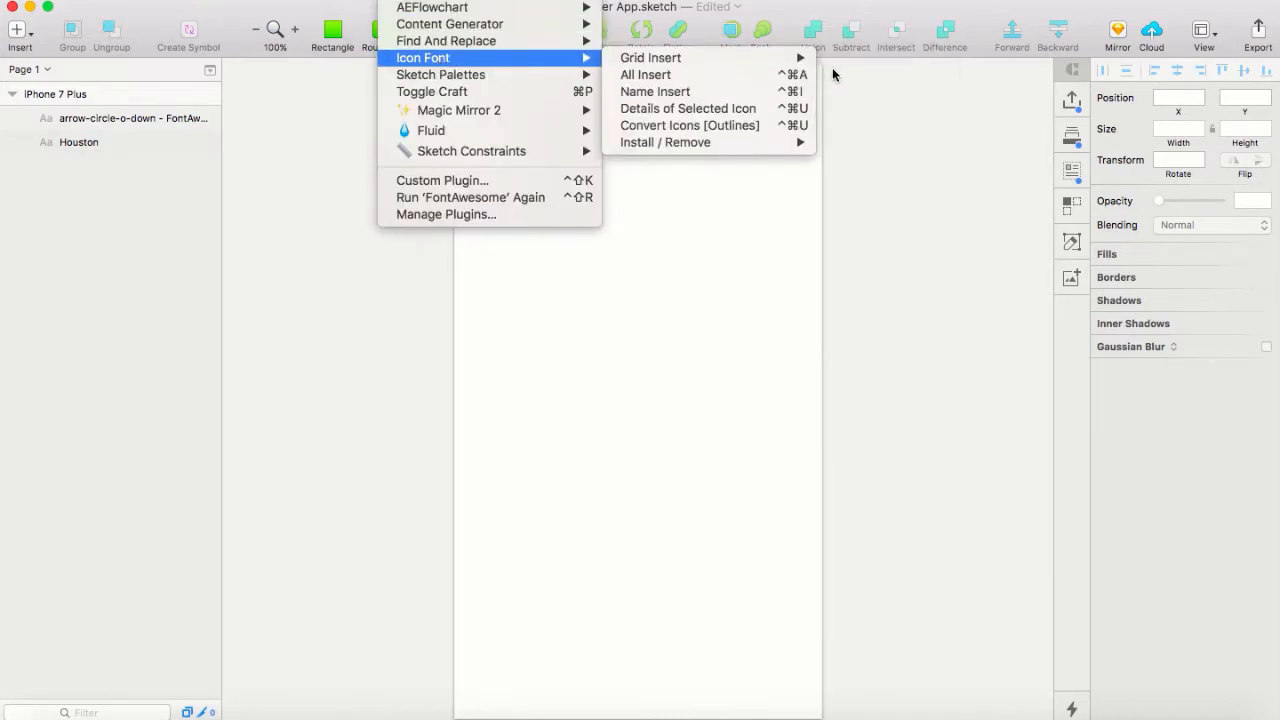
{"action": "mouse_move", "coordinate": [720, 58]}
{"action": "left_click", "coordinate": [885, 109]}
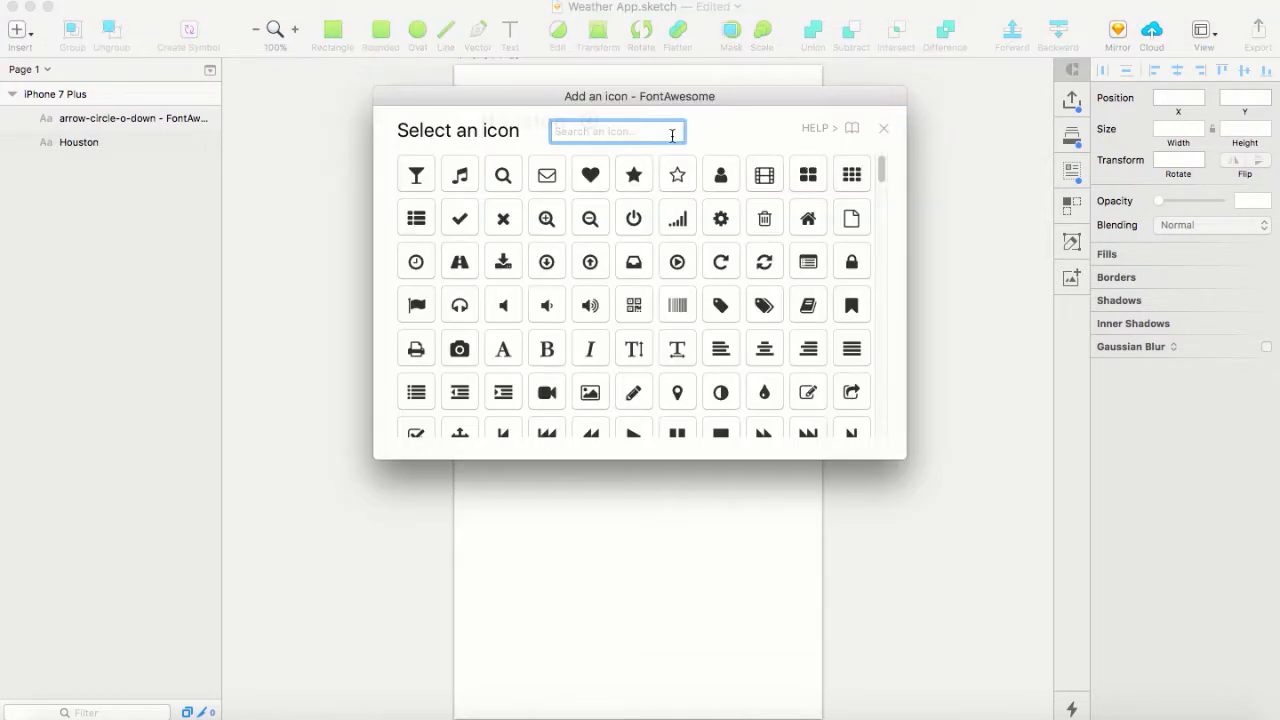
{"action": "type", "text": "gear"}
{"action": "key", "text": "Return"}
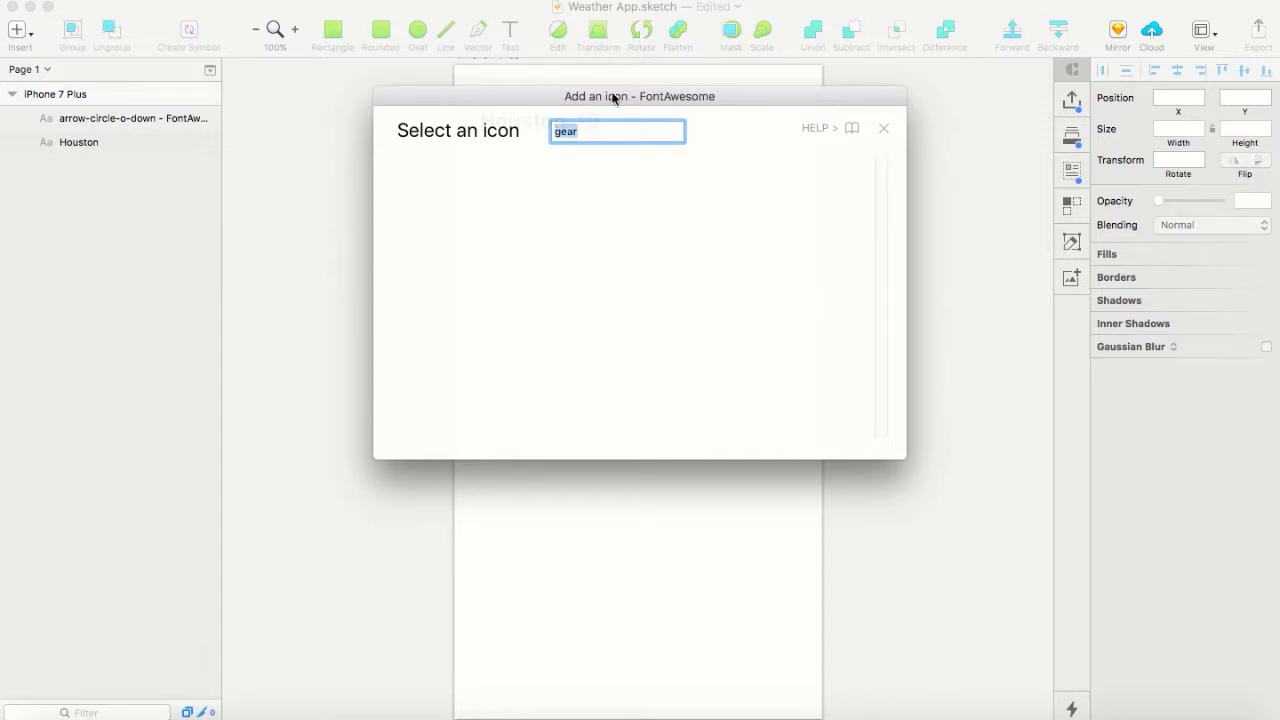
{"action": "key", "text": "BackSpace"}
{"action": "type", "text": "settings"}
{"action": "key", "text": "Return"}
{"action": "key", "text": "BackSpace"}
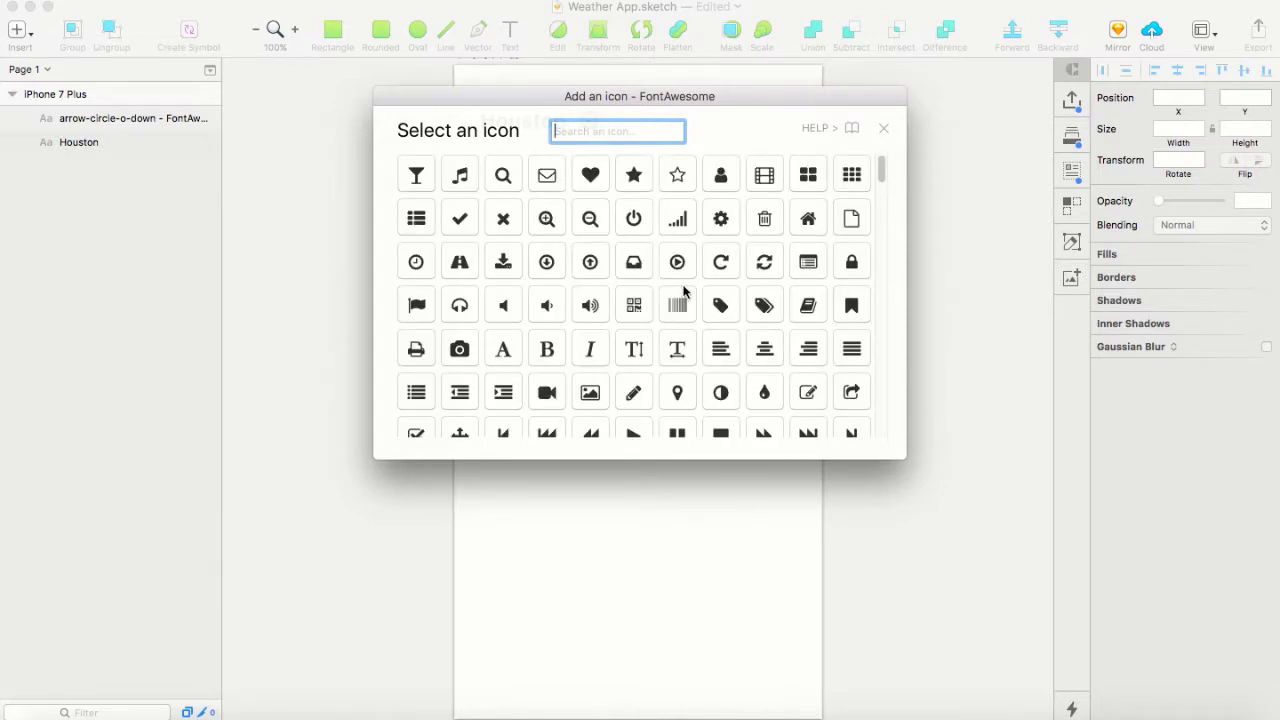
{"action": "left_click", "coordinate": [720, 218]}
Place the cog icon in the artboard's upper-right corner with font size 36, and deselect it
{"action": "left_click_drag", "start_coordinate": [646, 402], "coordinate": [788, 114]}
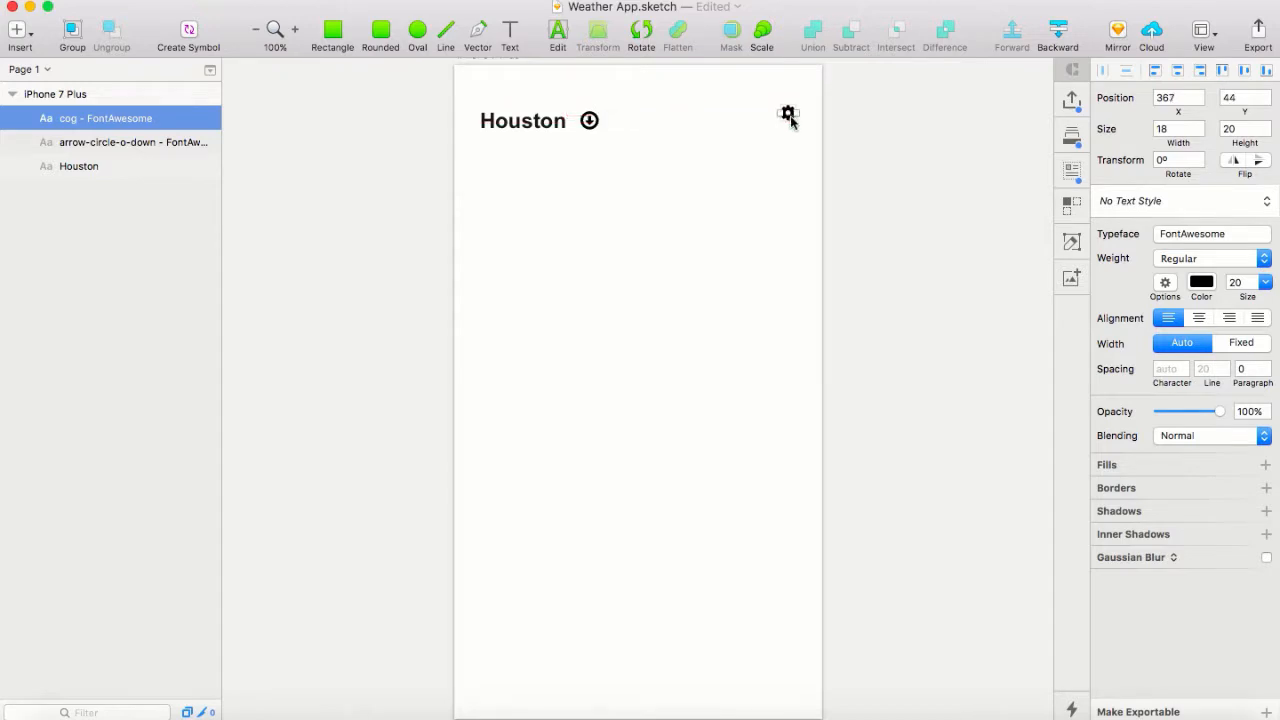
{"action": "left_click", "coordinate": [1264, 283]}
{"action": "left_click", "coordinate": [1240, 443]}
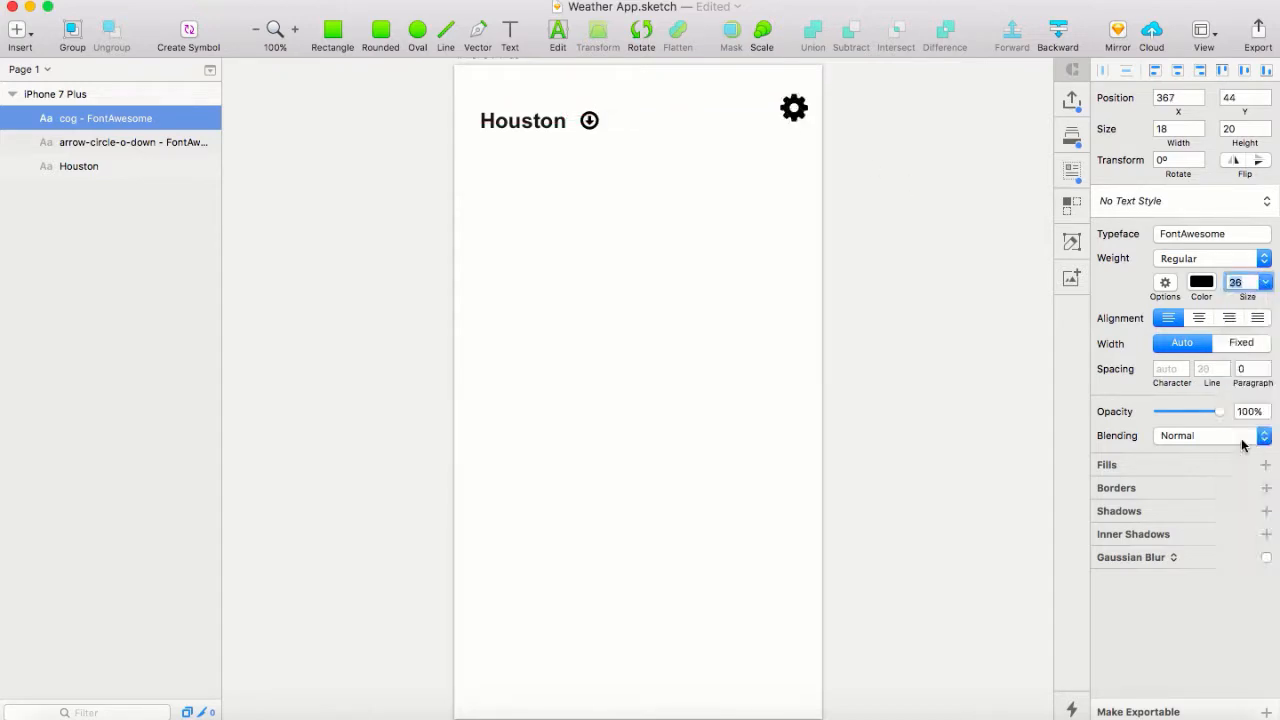
{"action": "left_click_drag", "start_coordinate": [795, 118], "coordinate": [790, 103]}
{"action": "left_click", "coordinate": [757, 162]}
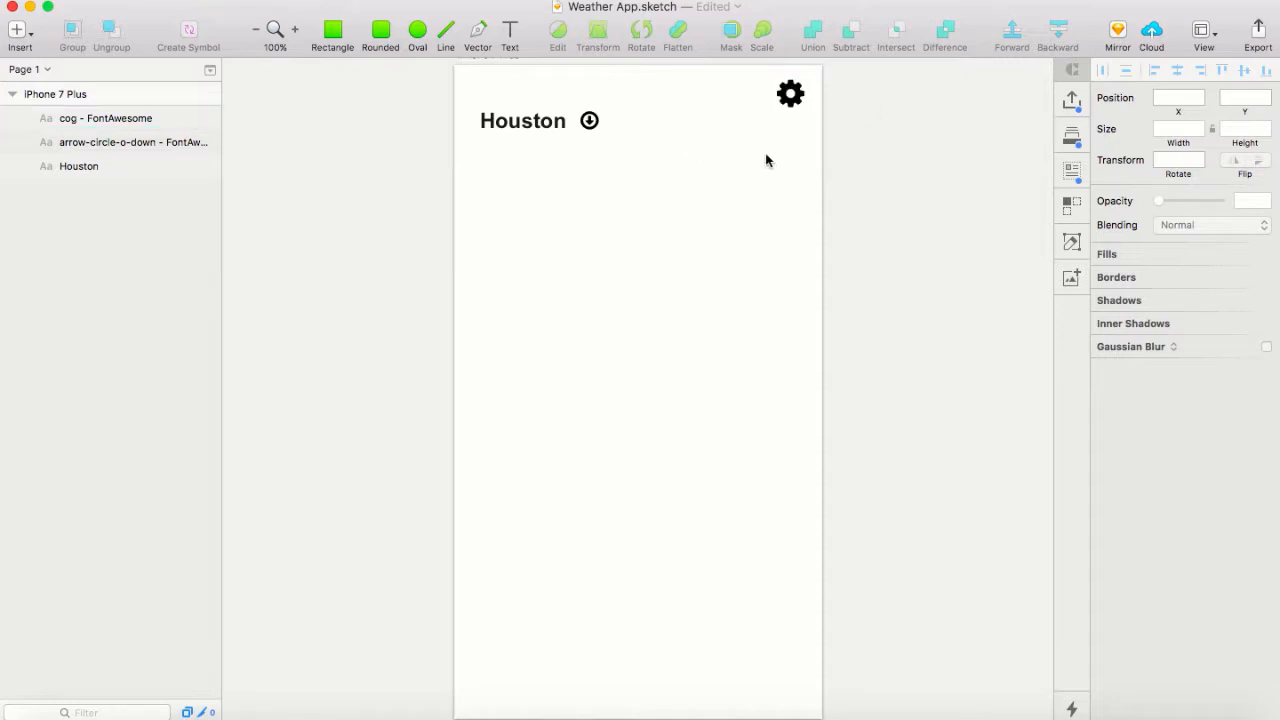
Draw a horizontal divider line about 348 px long beneath the Houston label, from about X 27.5 to 375.5 at Y 92.5
{"action": "key", "text": "t"}
{"action": "mouse_move", "coordinate": [479, 147]}
{"action": "left_mouse_down"}
{"action": "mouse_move", "coordinate": [843, 145]}
{"action": "mouse_move", "coordinate": [788, 147]}
{"action": "left_mouse_up"}
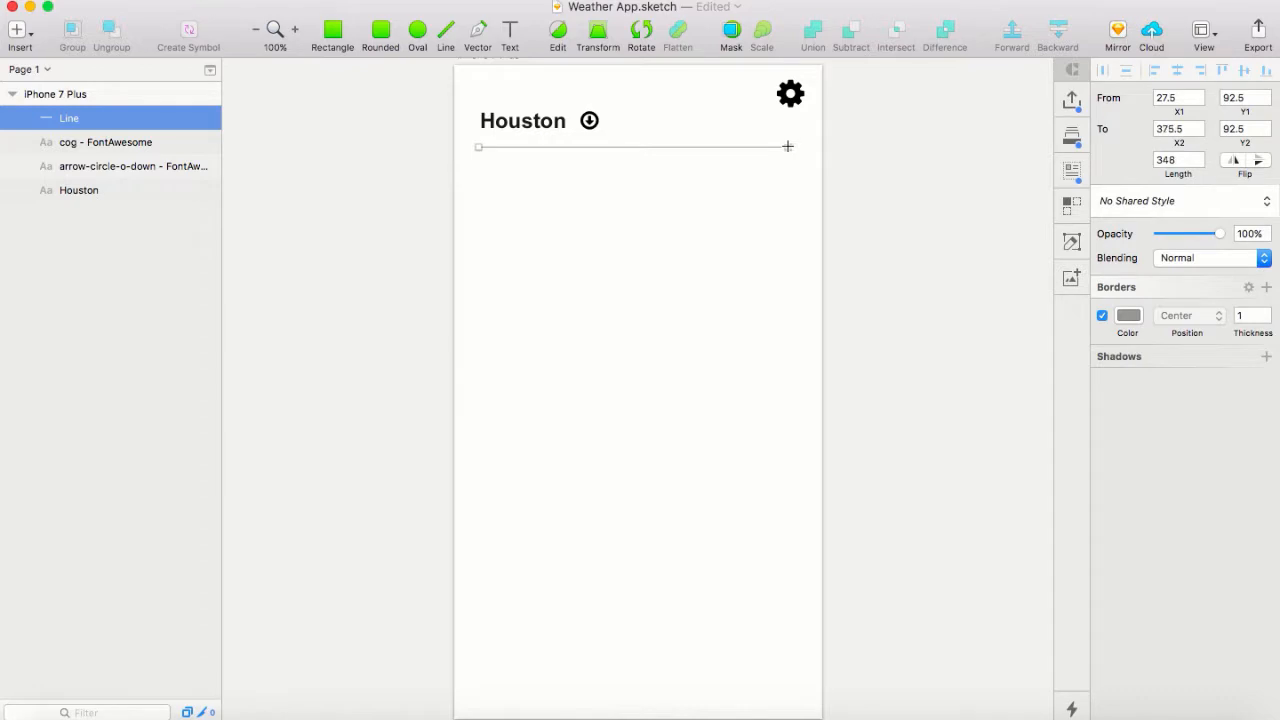
{"action": "left_click", "coordinate": [753, 213]}
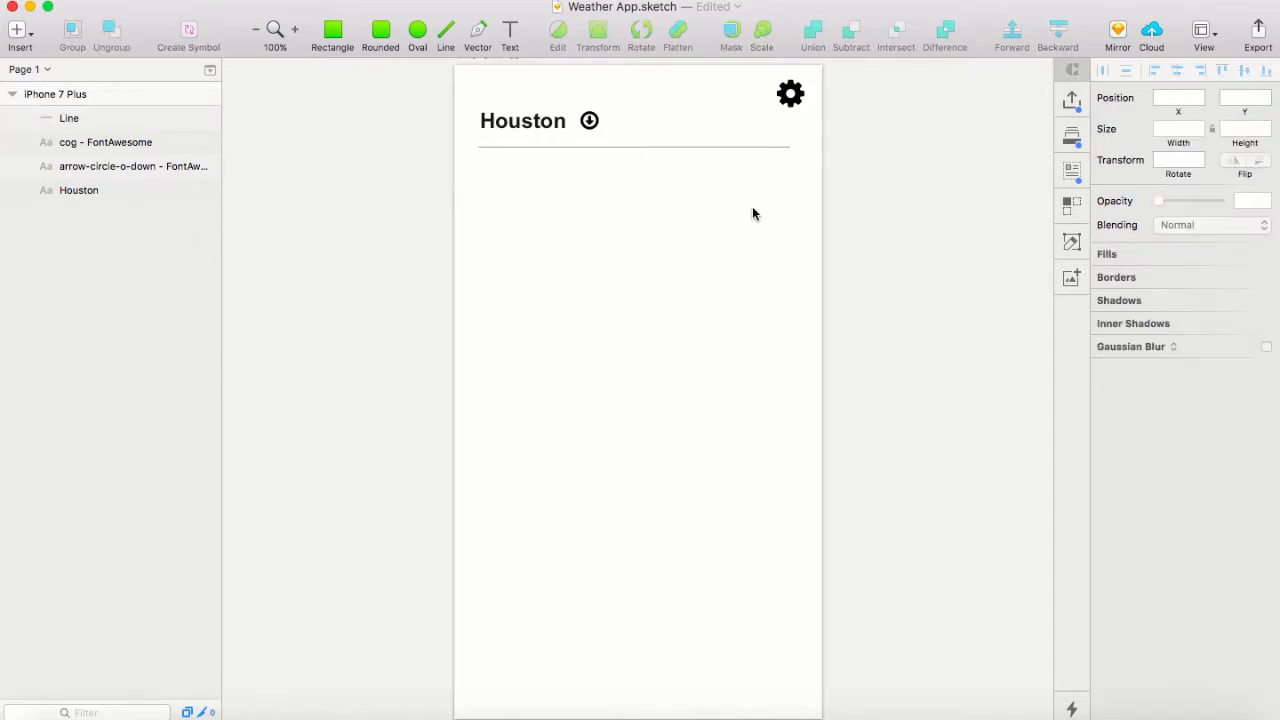
Place a new text layer beneath the divider line, at about X 34, Y 116, with font size 24
{"action": "left_click", "coordinate": [510, 30]}
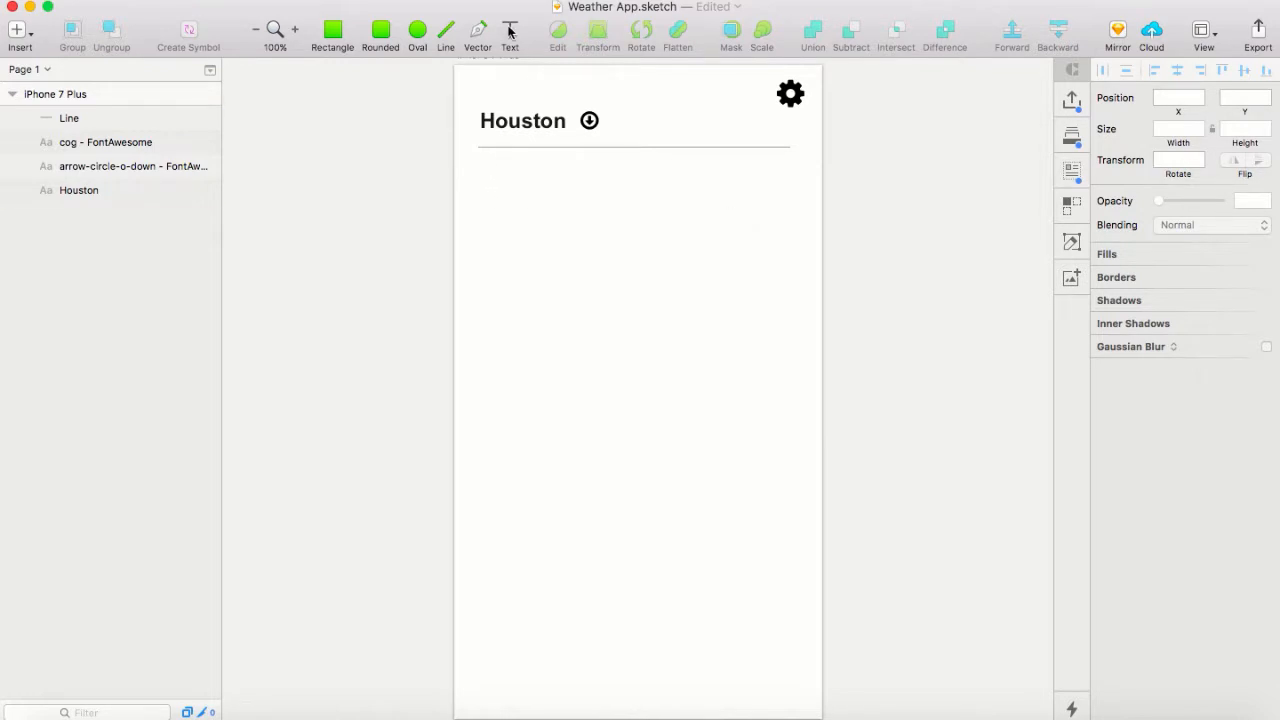
{"action": "left_click", "coordinate": [484, 187]}
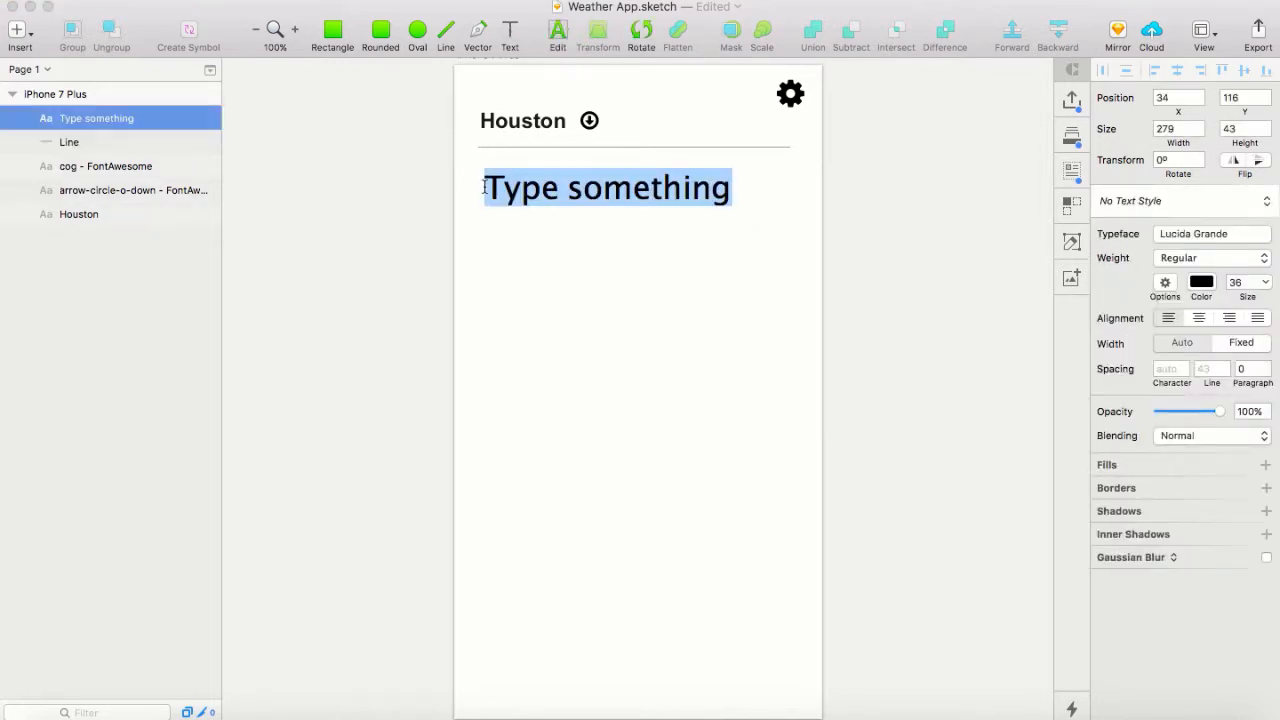
{"action": "left_click", "coordinate": [1263, 283]}
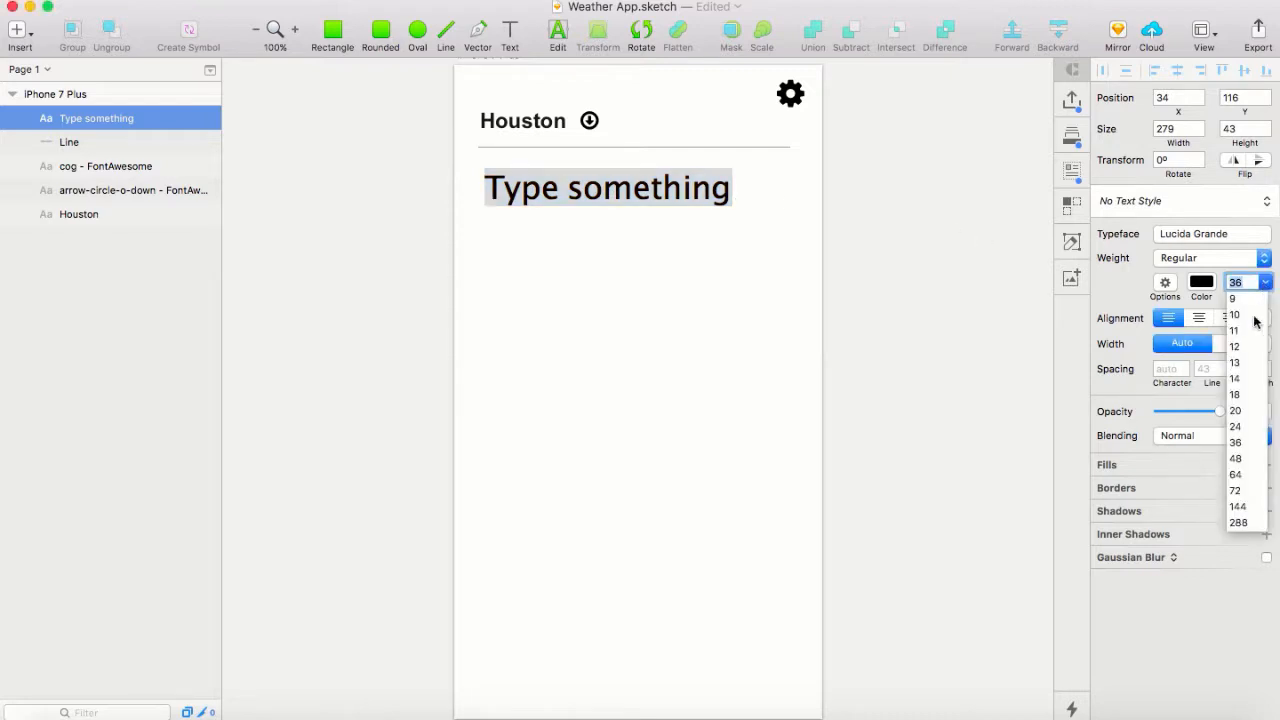
{"action": "left_click", "coordinate": [1236, 426]}
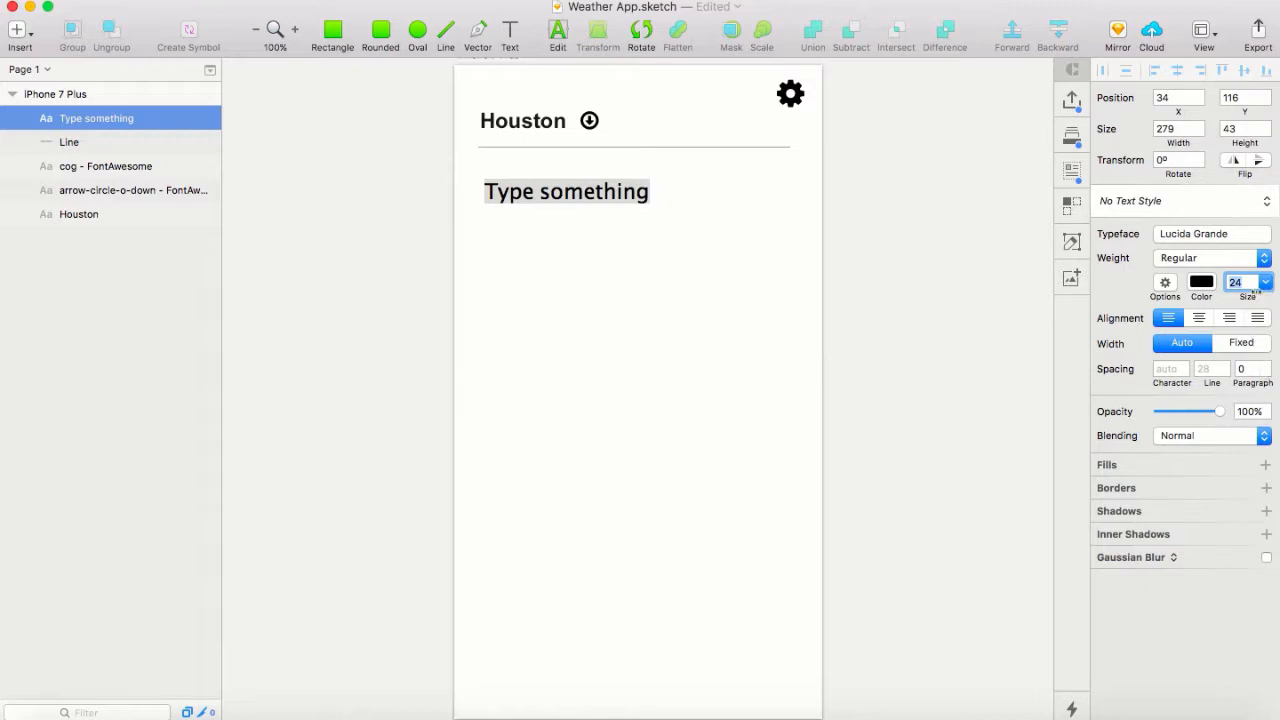
{"action": "left_click", "coordinate": [1264, 283]}
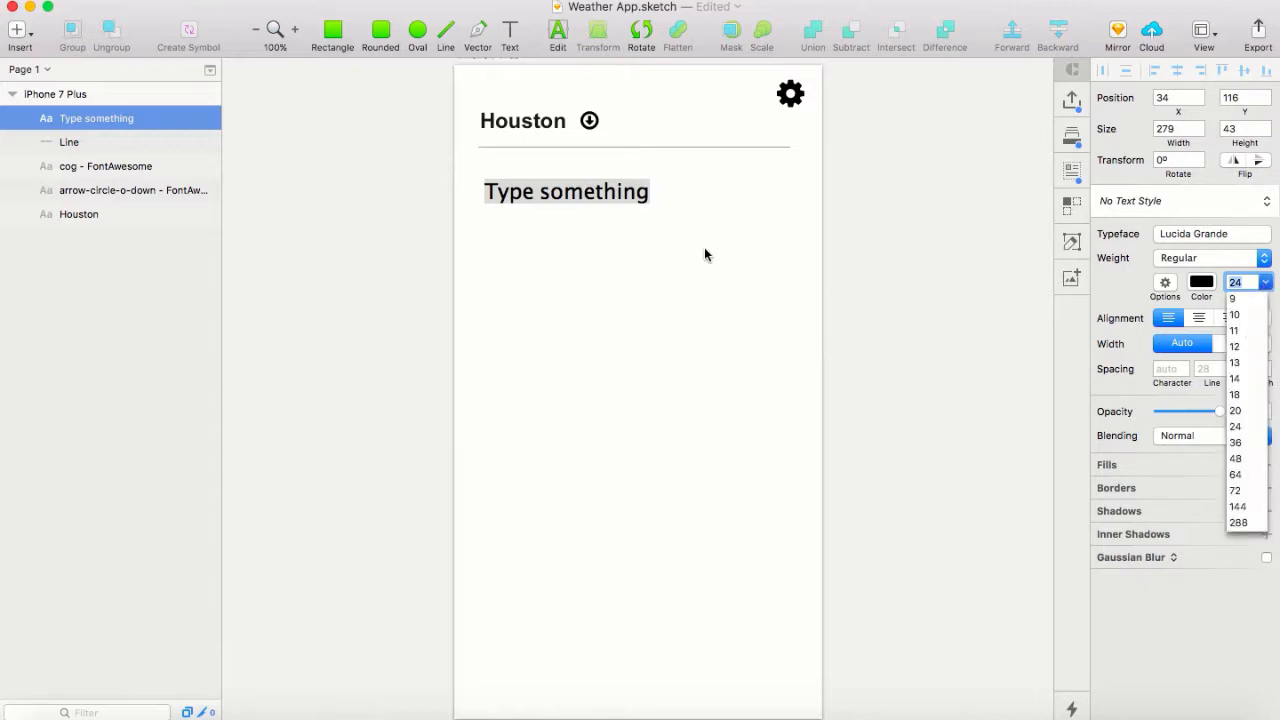
{"action": "left_click", "coordinate": [669, 241]}
Change the placeholder text to "H 92 / L 60" and align its left edge with the divider line, at about X 27
{"action": "double_click", "coordinate": [620, 191]}
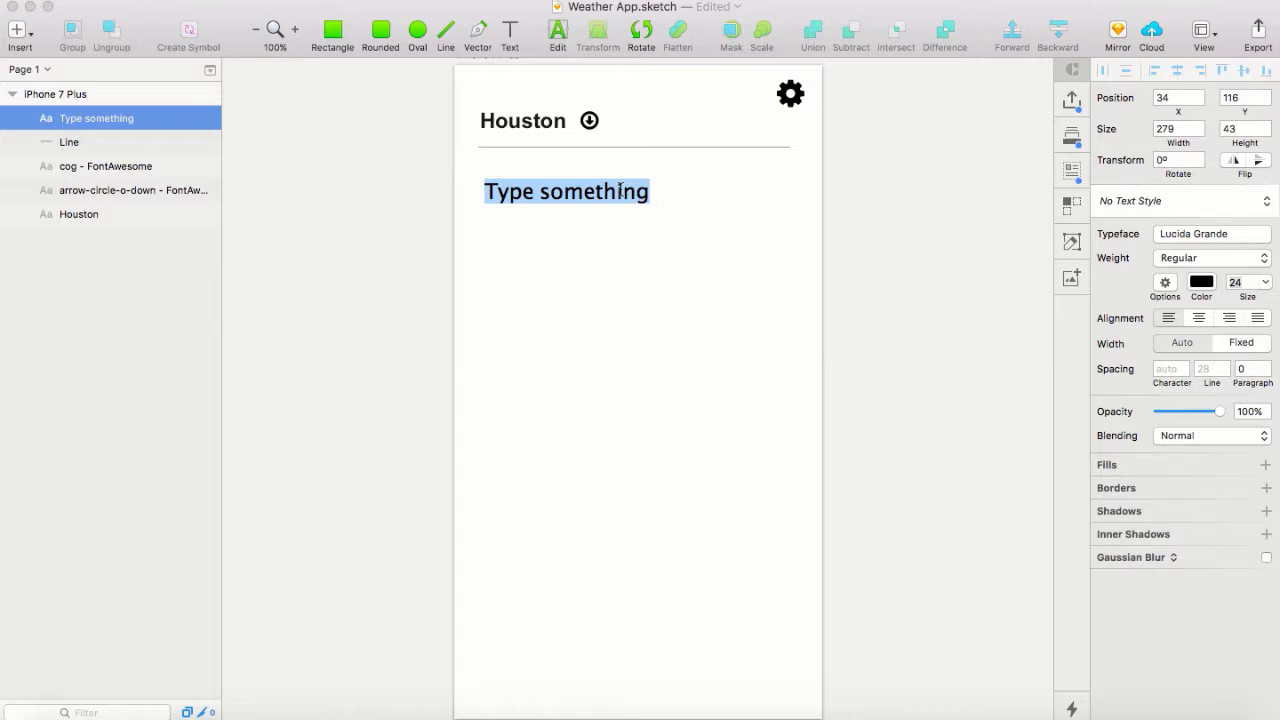
{"action": "type", "text": "H"}
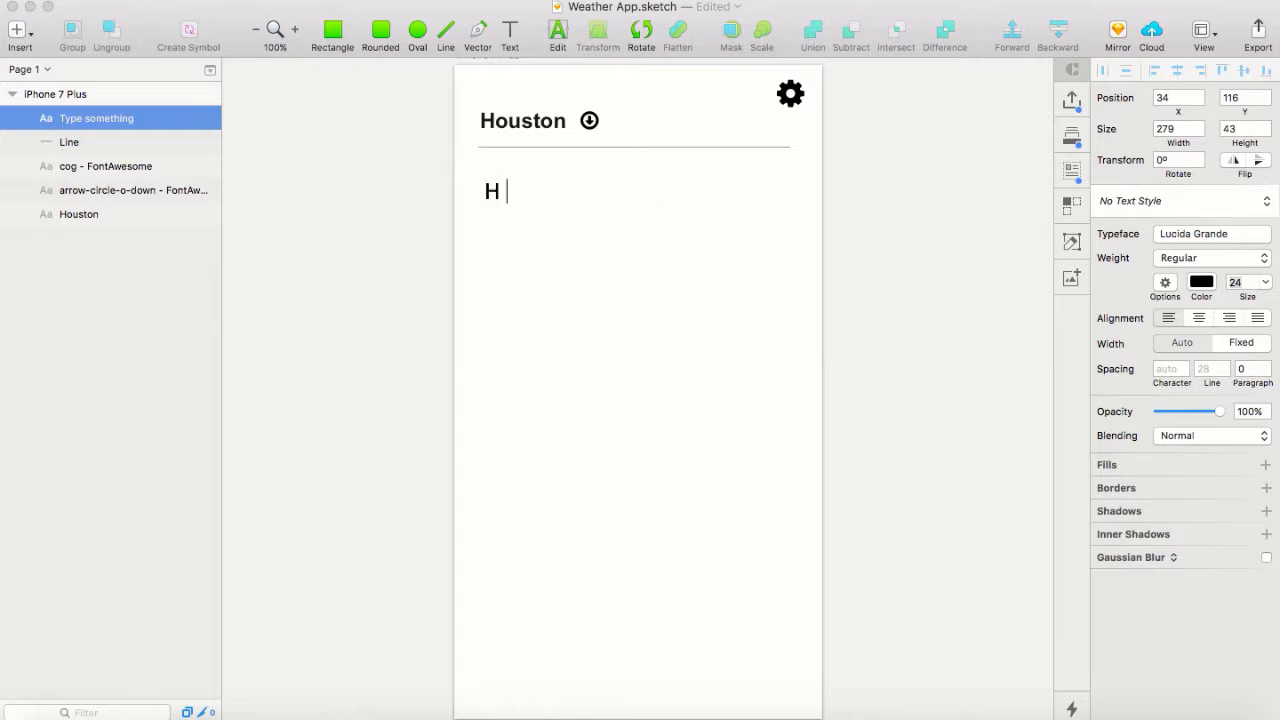
{"action": "type", "text": " 92 / L 60"}
{"action": "left_click", "coordinate": [557, 234]}
{"action": "left_click", "coordinate": [540, 195]}
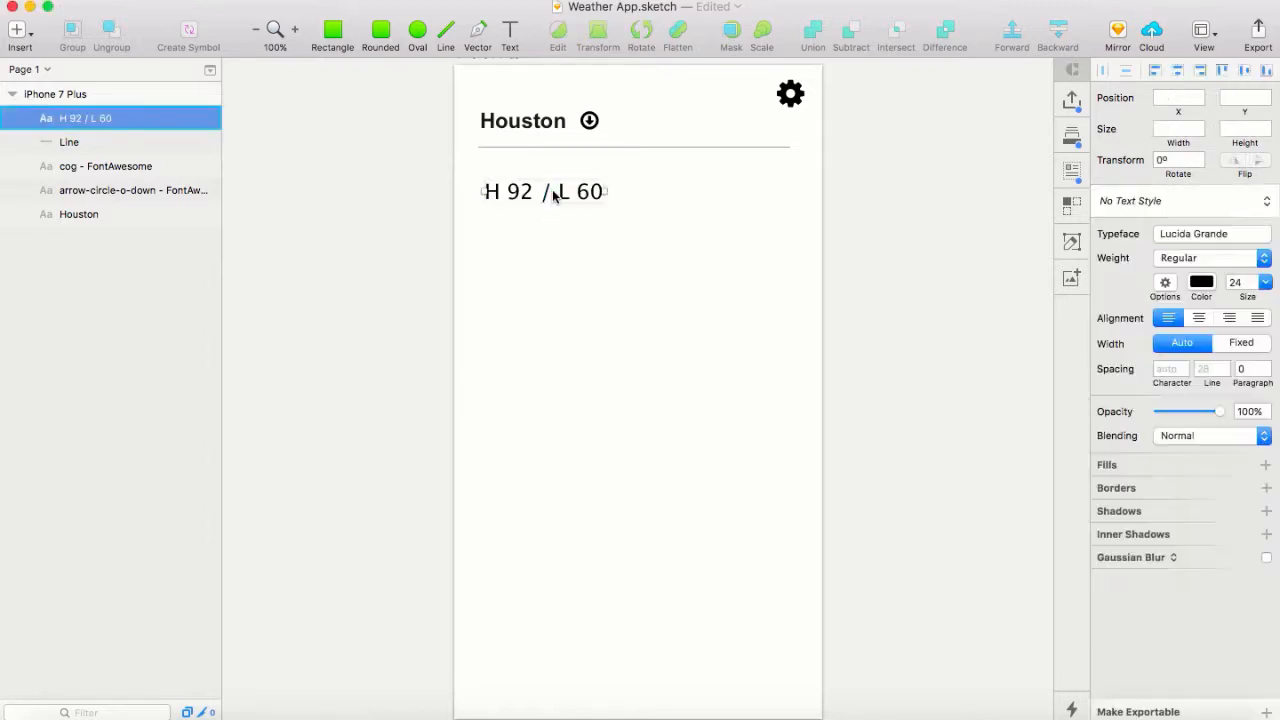
{"action": "left_click_drag", "start_coordinate": [561, 193], "coordinate": [556, 193]}
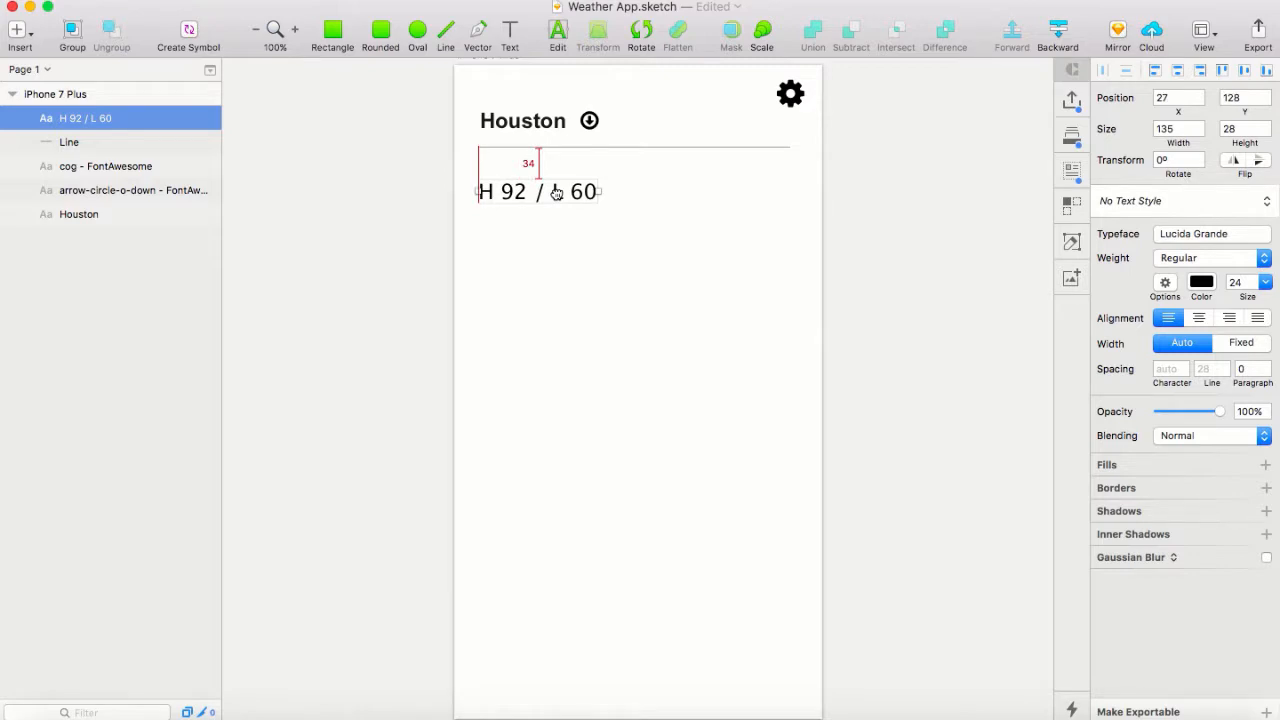
{"action": "left_click_drag", "start_coordinate": [556, 192], "coordinate": [557, 194]}
{"action": "left_click", "coordinate": [554, 405]}
Add an "88" text layer beneath the high/low temperatures, at about X 29, Y 213
{"action": "key", "text": "t"}
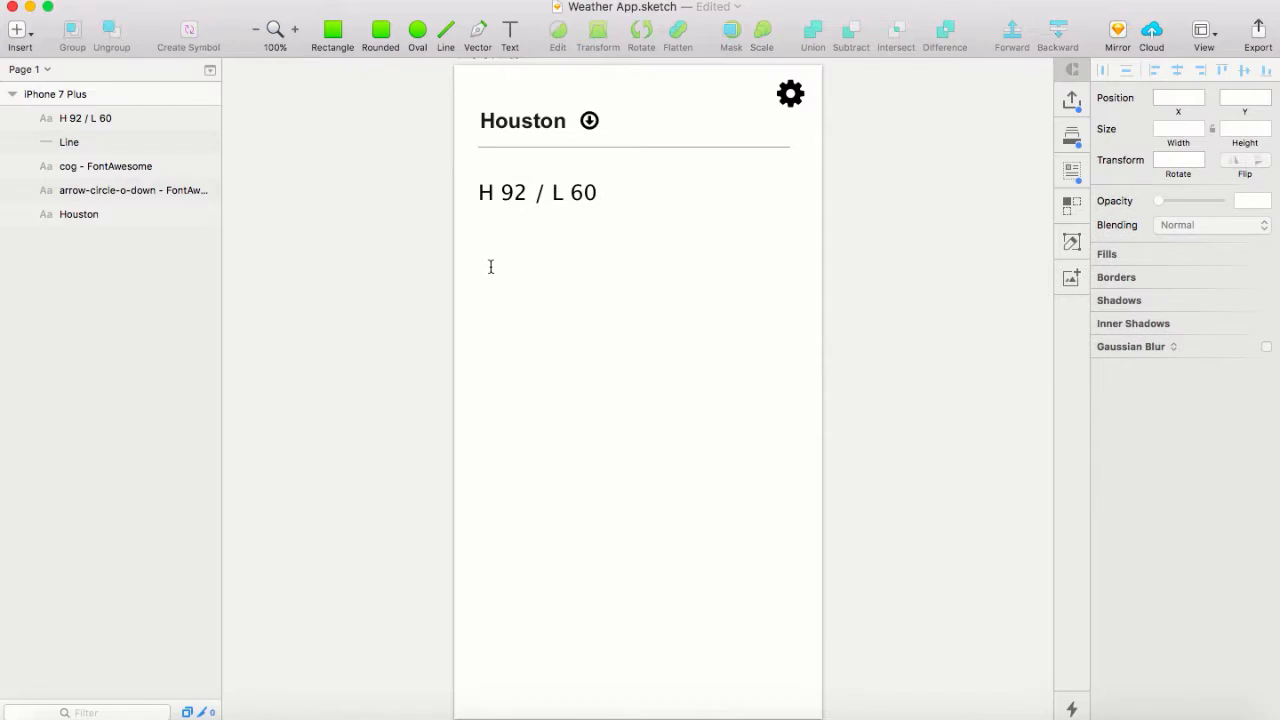
{"action": "left_click", "coordinate": [489, 266]}
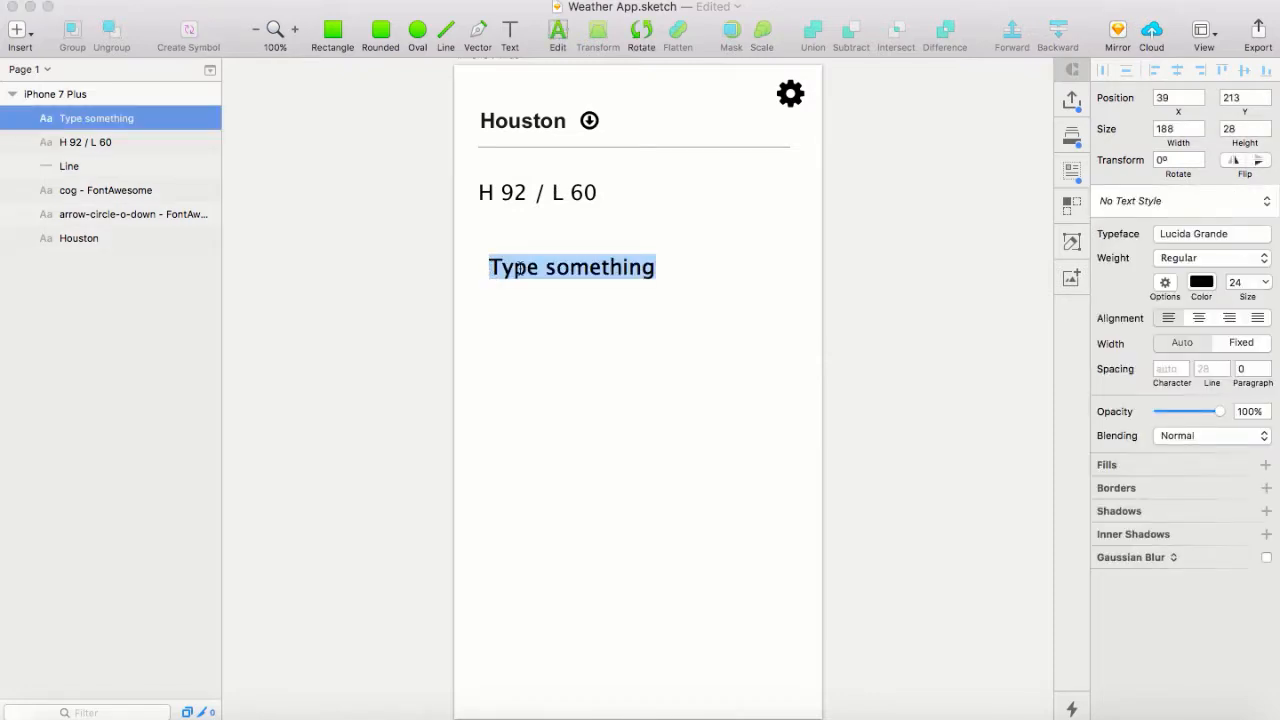
{"action": "type", "text": "88"}
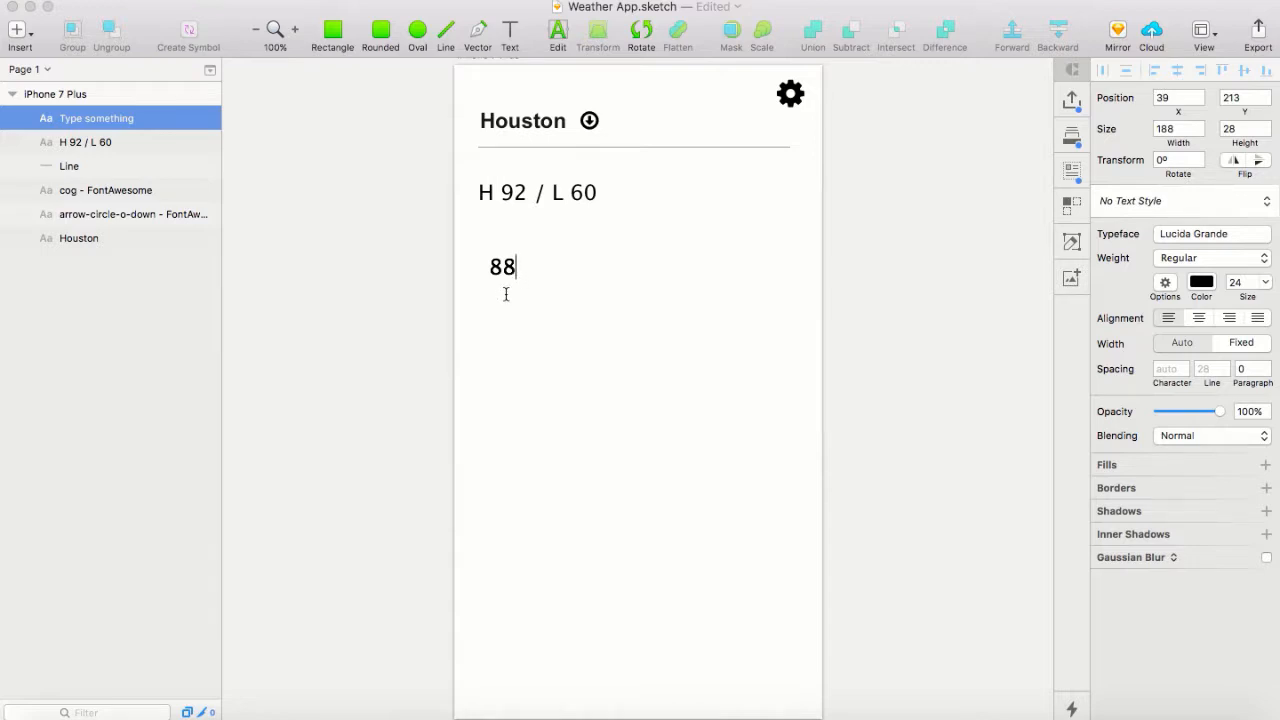
{"action": "key", "text": "Escape"}
{"action": "left_click_drag", "start_coordinate": [503, 268], "coordinate": [497, 270]}
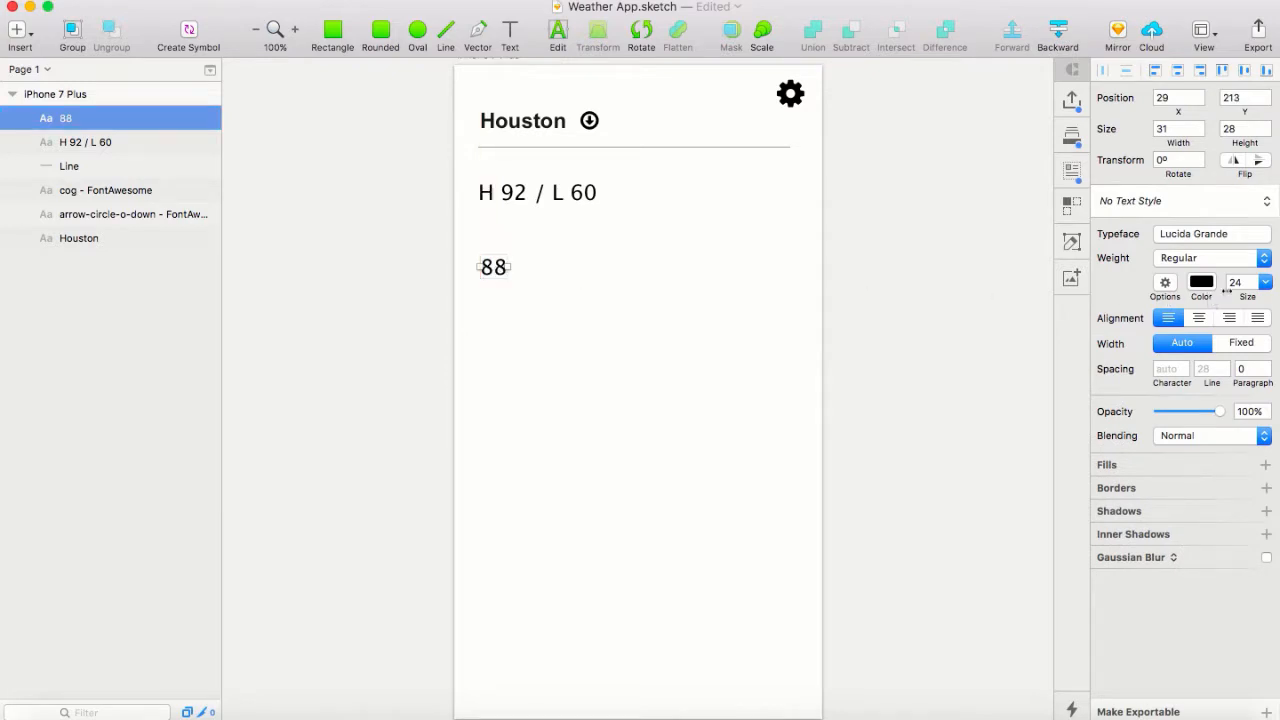
Set the 88 text's font size to 64 and move it slightly down, away from the high/low line
{"action": "left_click", "coordinate": [1264, 282]}
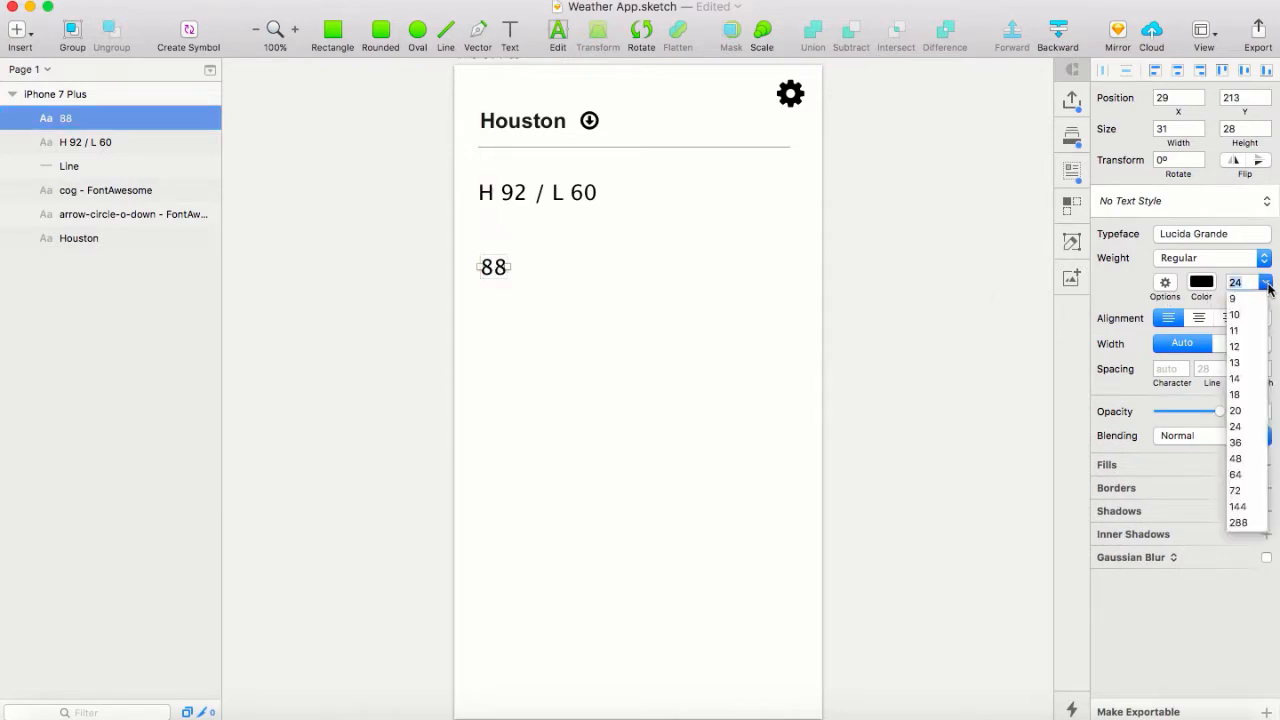
{"action": "left_click", "coordinate": [1236, 442]}
{"action": "left_click", "coordinate": [1265, 283]}
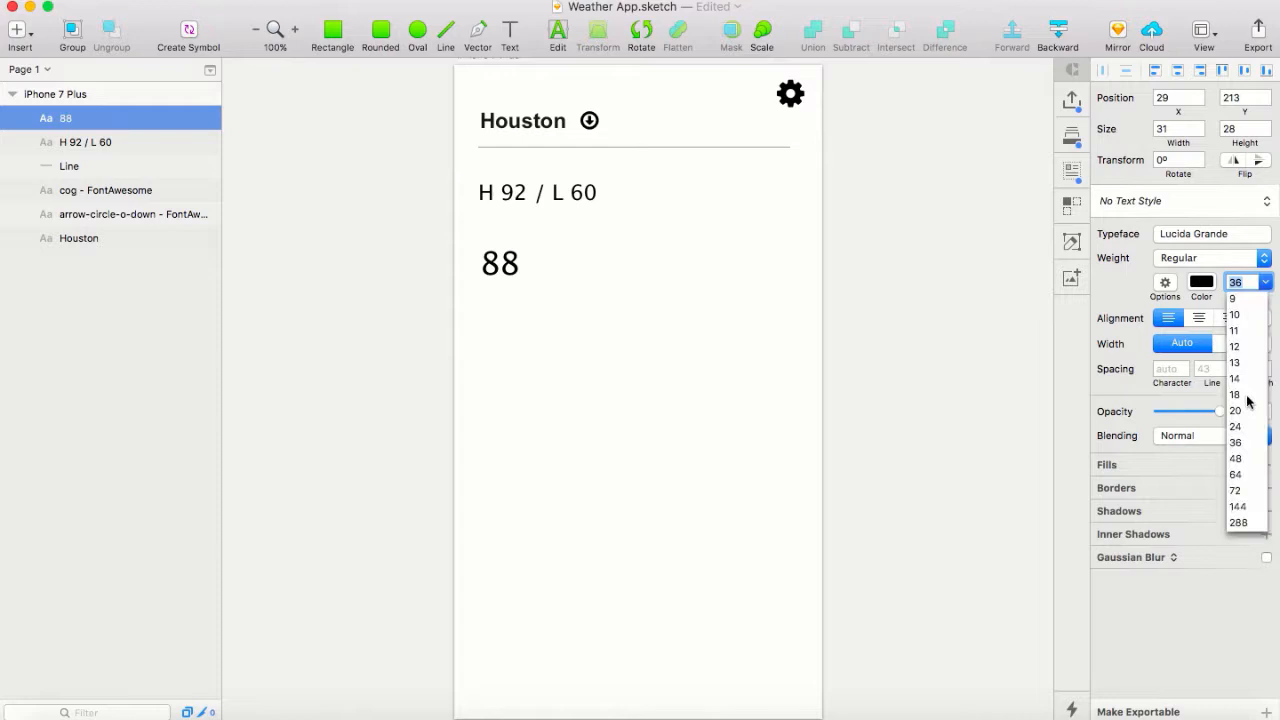
{"action": "left_click", "coordinate": [1239, 462]}
{"action": "left_click", "coordinate": [1265, 283]}
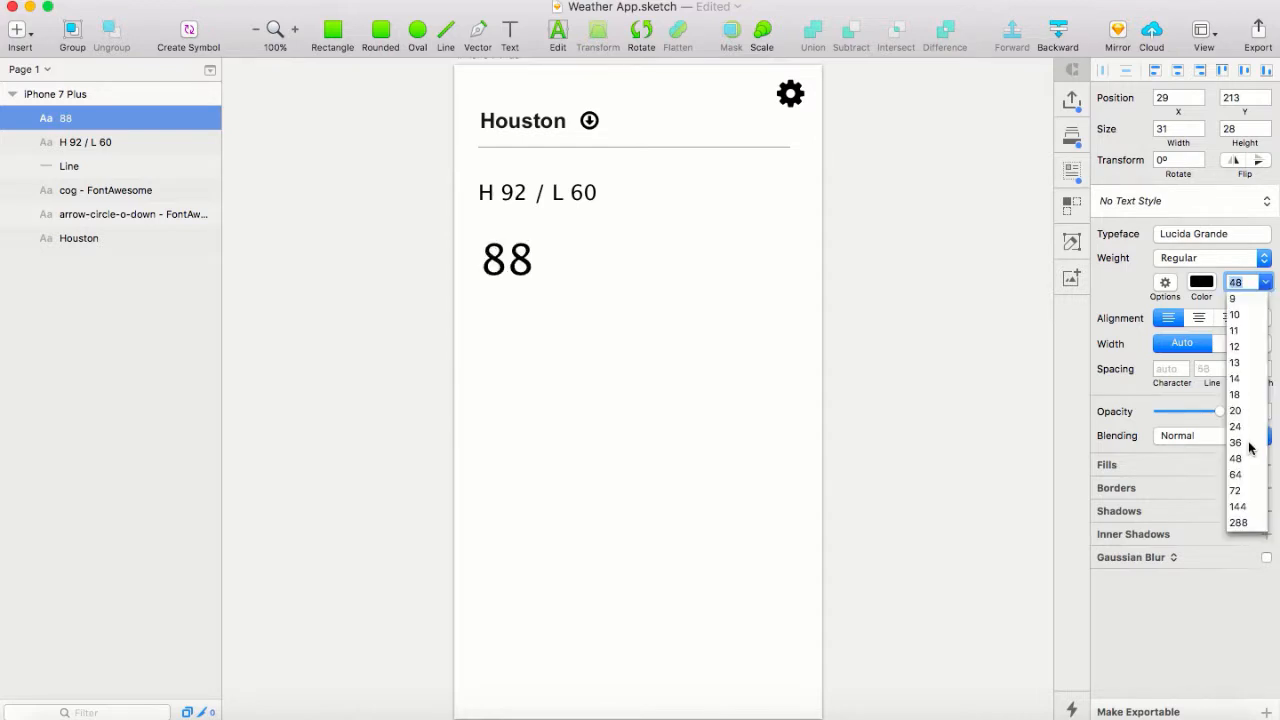
{"action": "left_click", "coordinate": [1248, 481]}
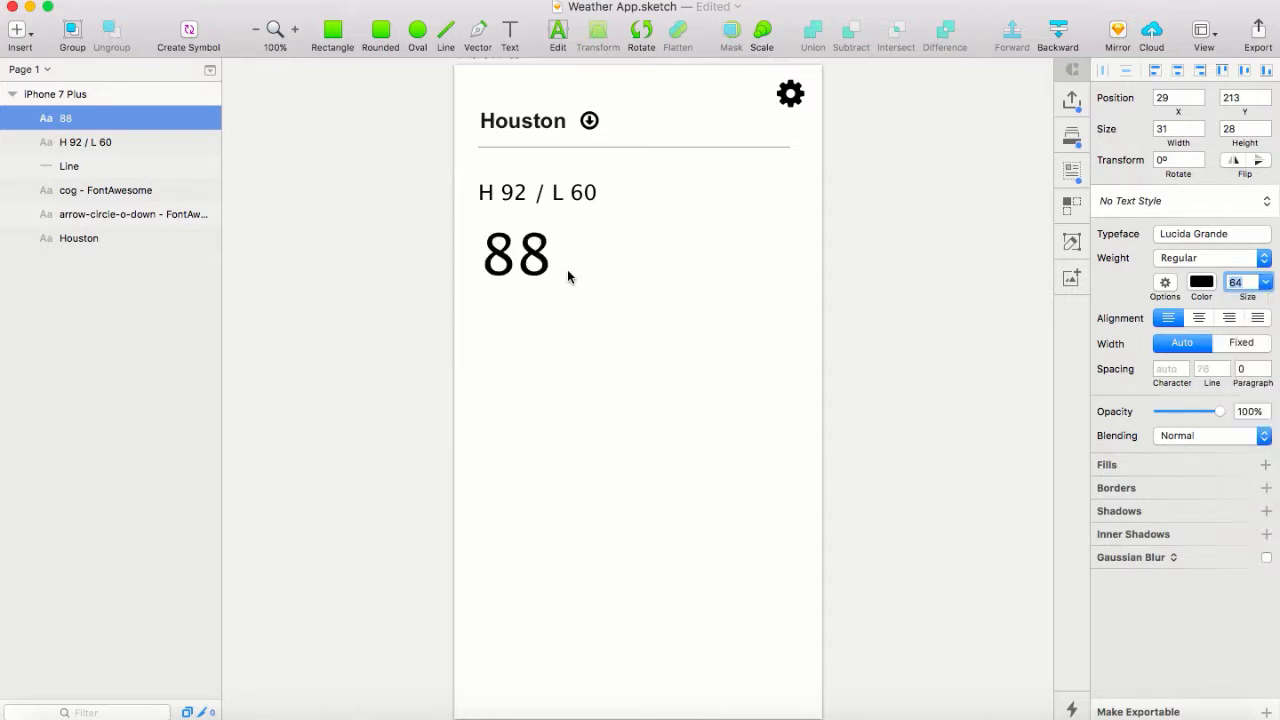
{"action": "left_click_drag", "start_coordinate": [543, 260], "coordinate": [536, 288]}
{"action": "left_click", "coordinate": [563, 341]}
Add a "Sunny" text layer with font size 24 below the 88 temperature
{"action": "left_click", "coordinate": [510, 33]}
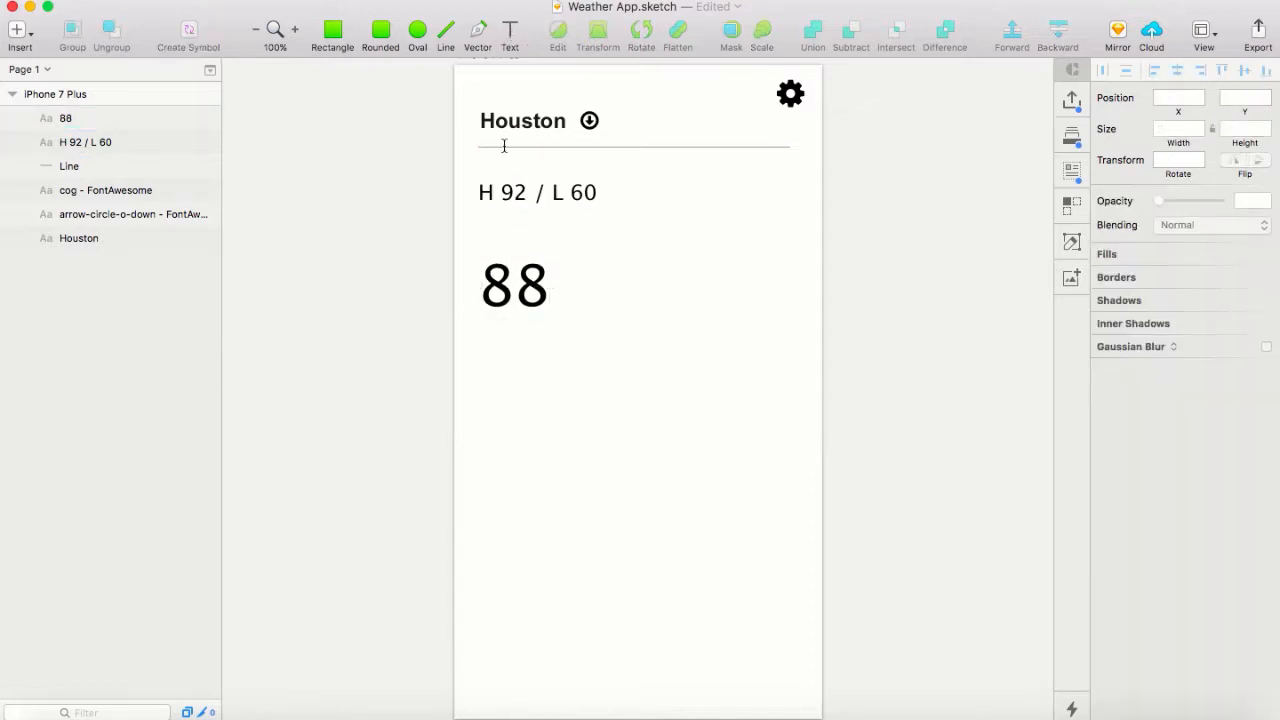
{"action": "left_click", "coordinate": [491, 346]}
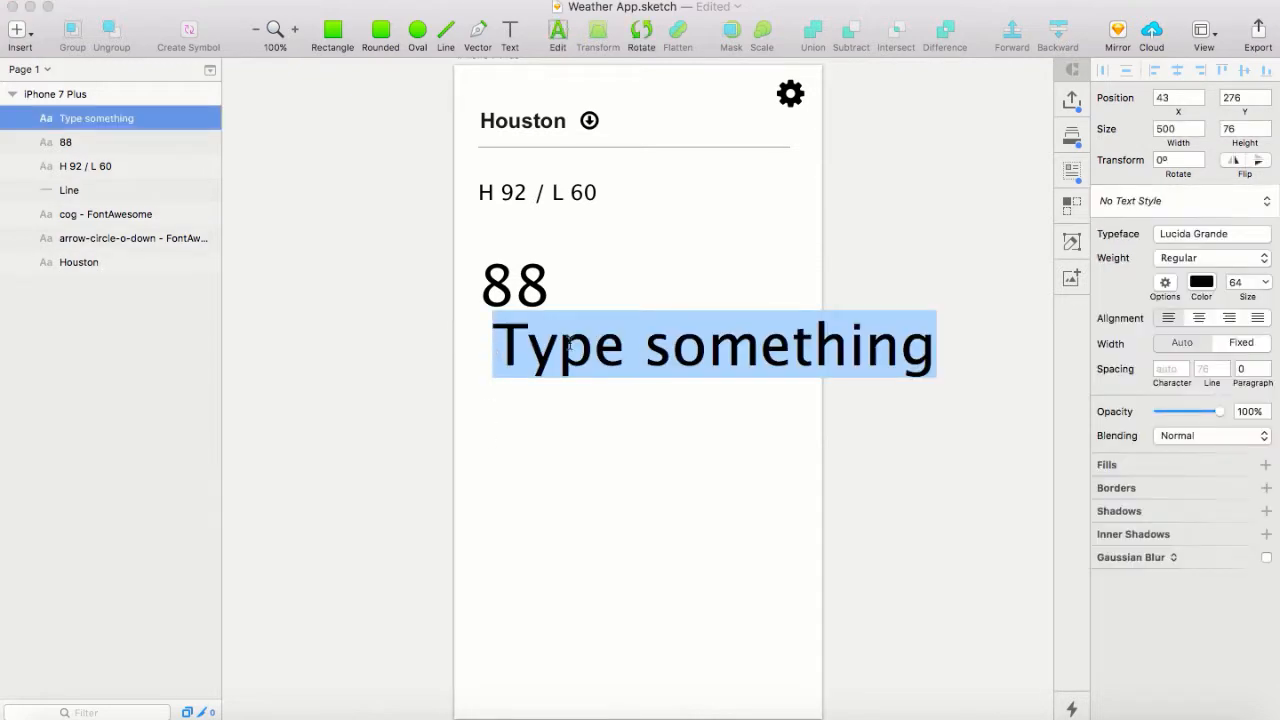
{"action": "left_click", "coordinate": [1265, 283]}
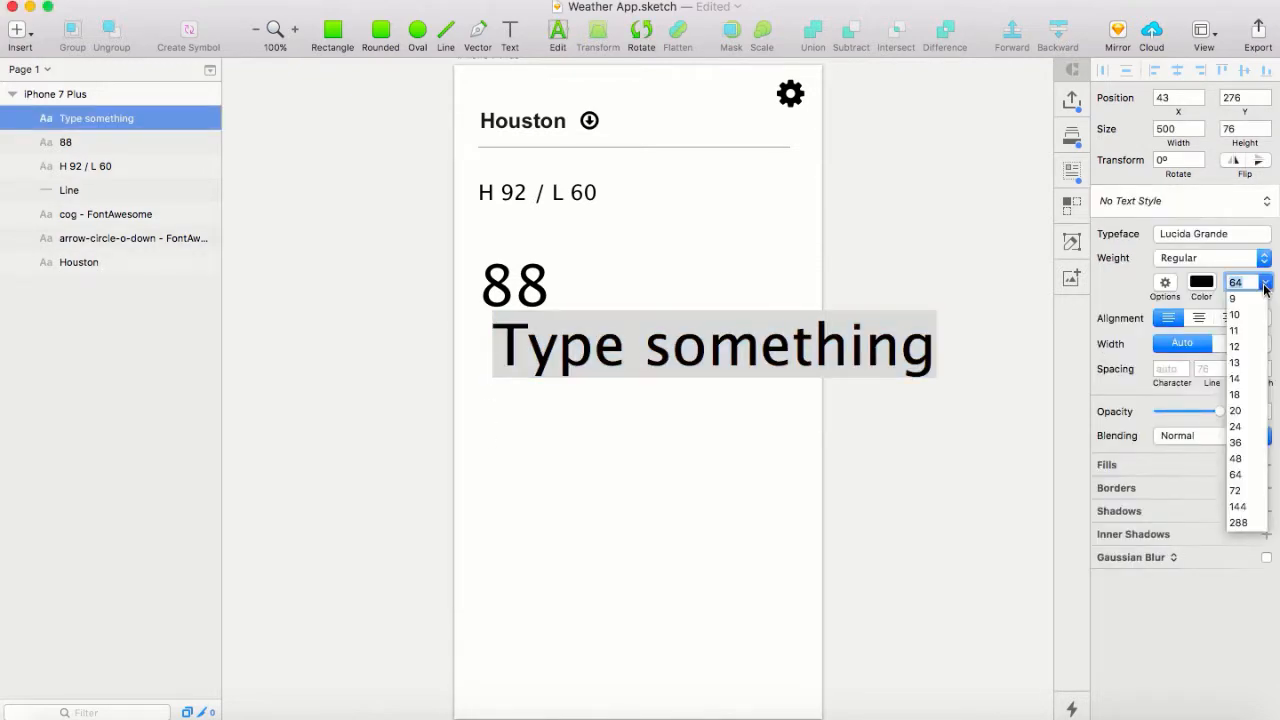
{"action": "left_click", "coordinate": [1236, 426]}
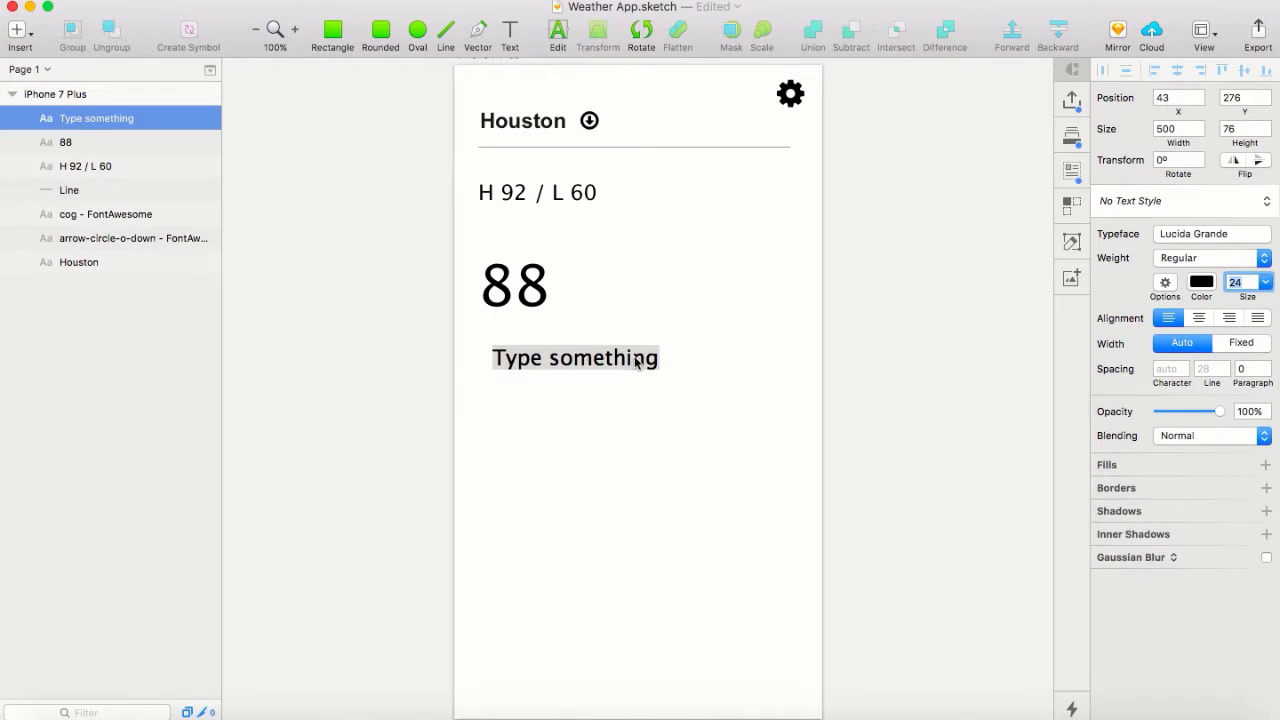
{"action": "left_click_drag", "start_coordinate": [634, 360], "coordinate": [617, 357]}
{"action": "double_click", "coordinate": [588, 359]}
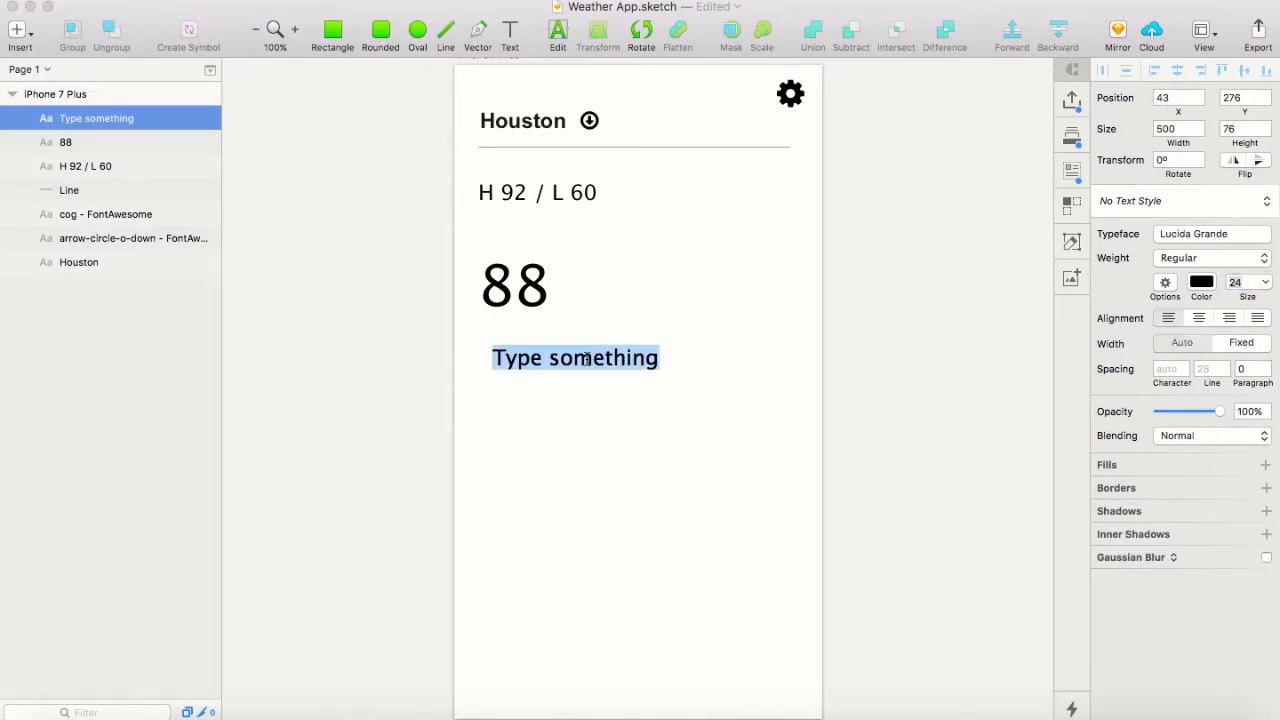
{"action": "type", "text": "Sunny"}
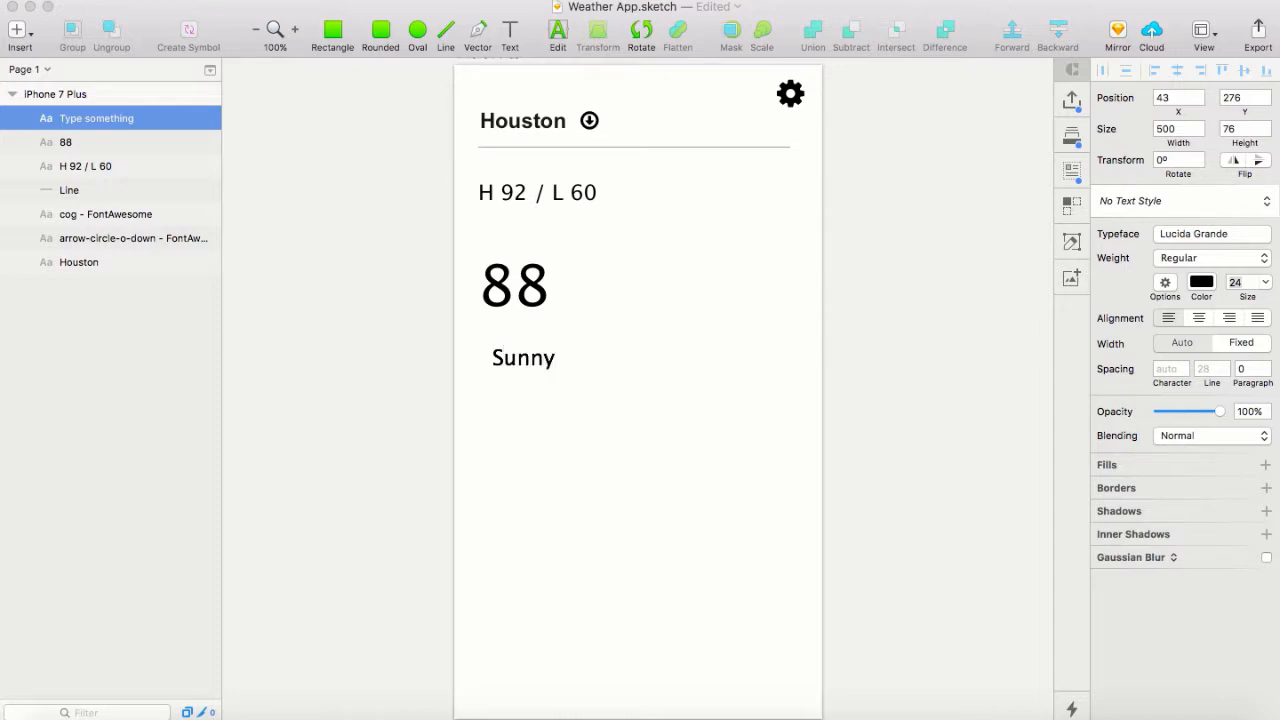
{"action": "left_click", "coordinate": [571, 449]}
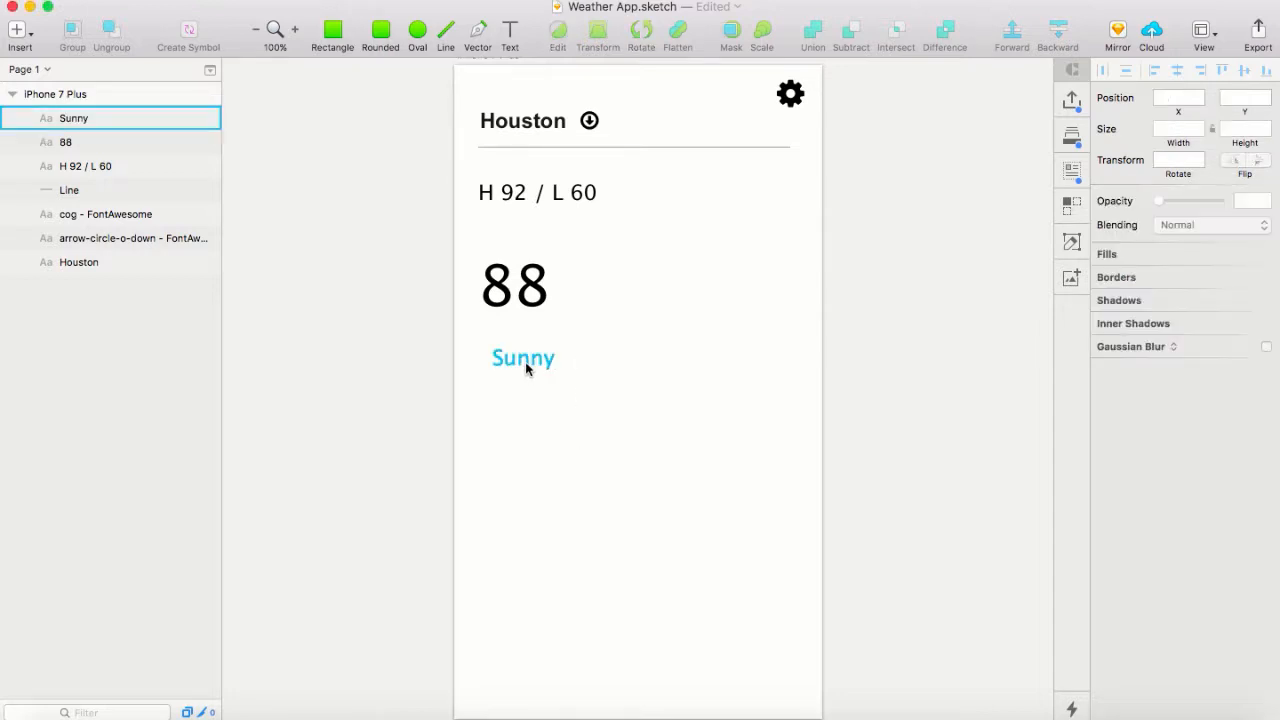
Move the Sunny text directly beneath the 88, aligned with its left edge, and deselect it
{"action": "left_click_drag", "start_coordinate": [526, 369], "coordinate": [519, 335]}
{"action": "left_click", "coordinate": [511, 370]}
{"action": "left_click", "coordinate": [515, 403]}
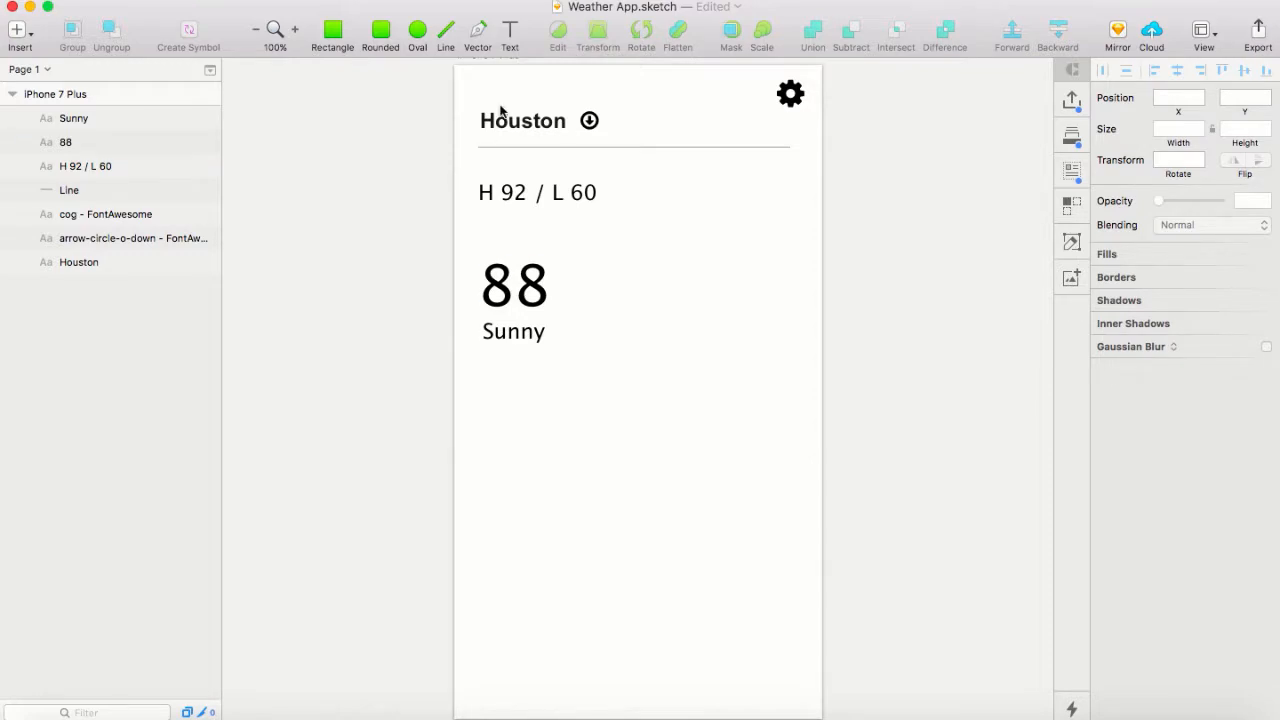
Search the Icon Font plugin's FontAwesome grid for "rain" and close the icon picker without inserting an icon
{"action": "left_click", "coordinate": [418, 0]}
{"action": "mouse_move", "coordinate": [554, 60]}
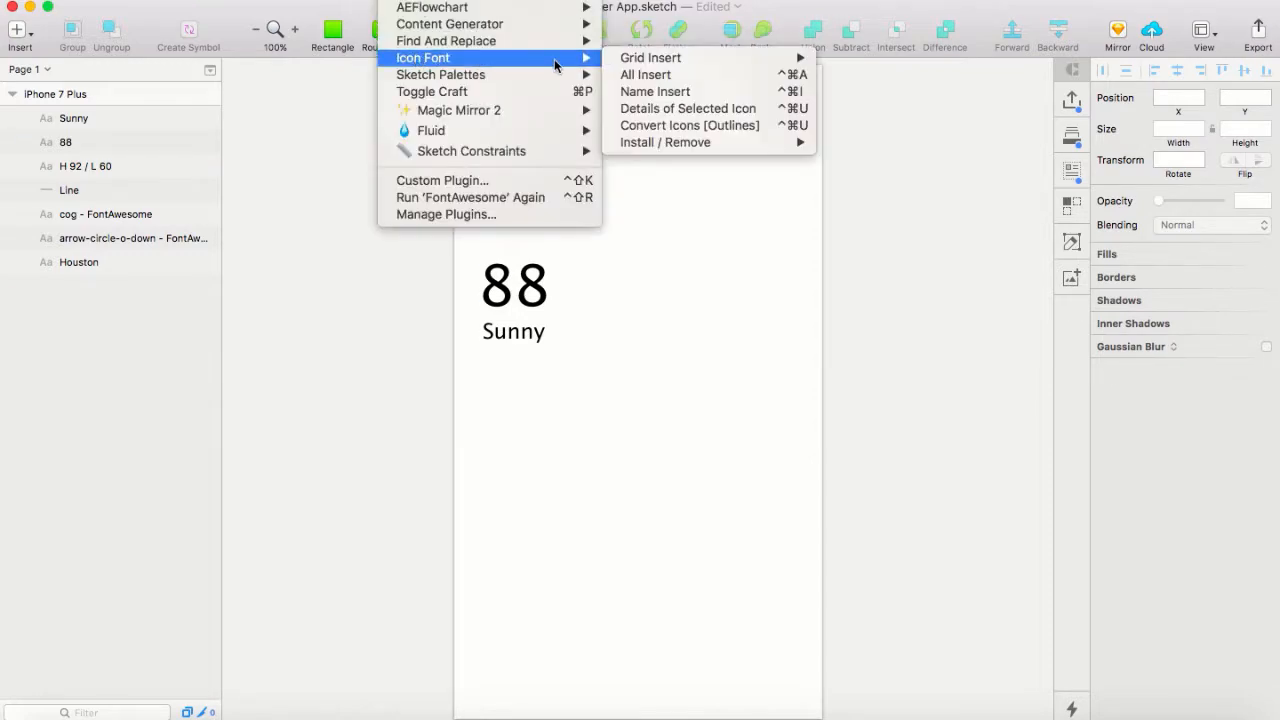
{"action": "mouse_move", "coordinate": [654, 58]}
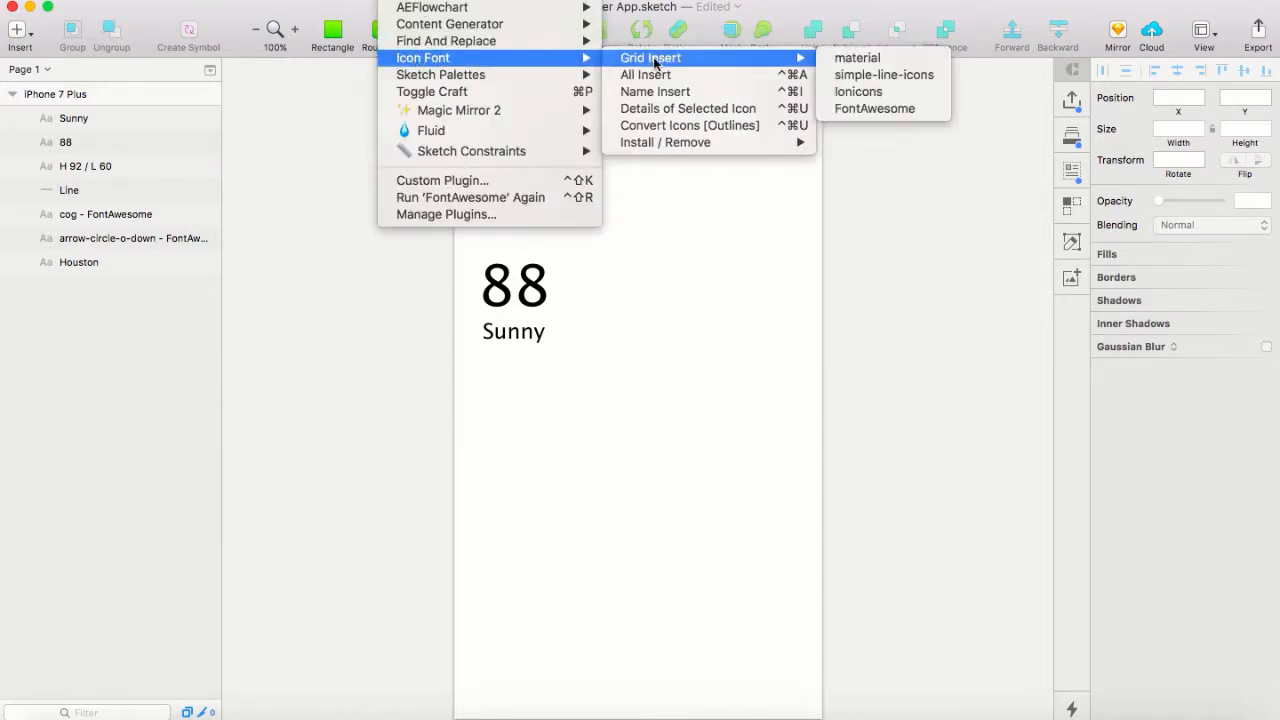
{"action": "left_click", "coordinate": [872, 107]}
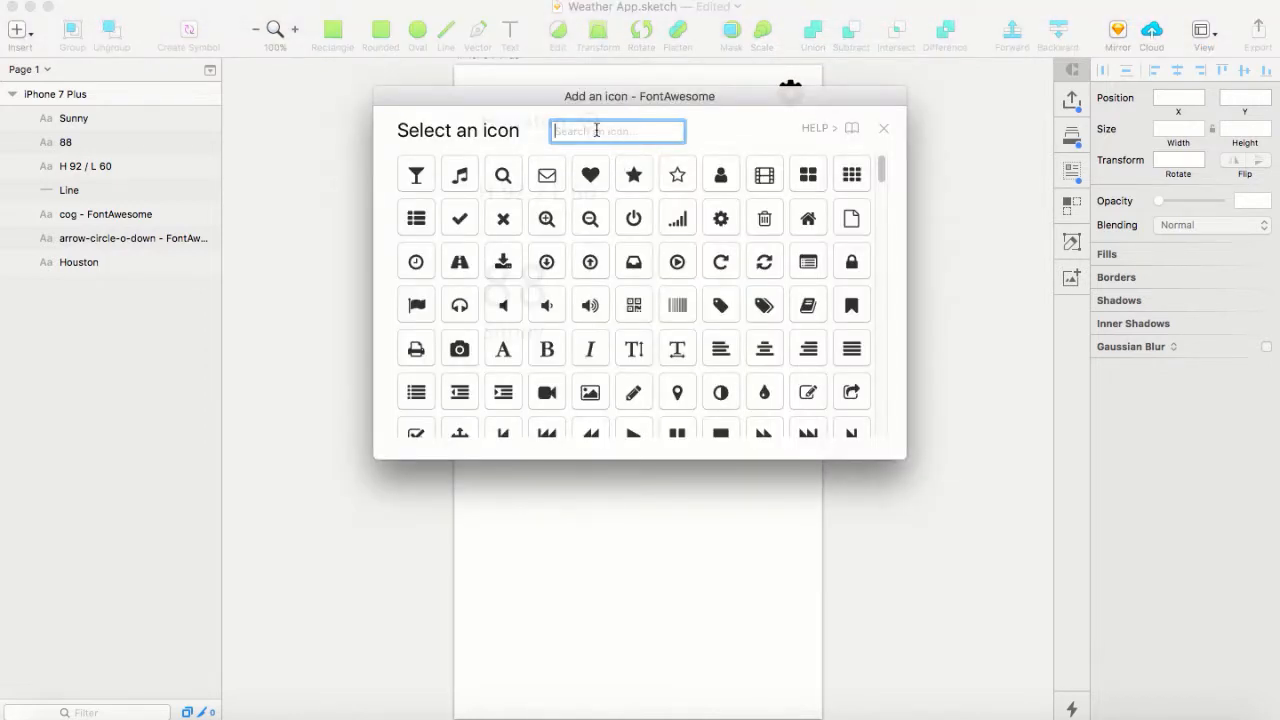
{"action": "type", "text": "rain"}
{"action": "left_click", "coordinate": [885, 128]}
Search the Icon Font plugin's simple-line-icons grid for "rain" and close the picker without inserting an icon
{"action": "left_click", "coordinate": [400, 0]}
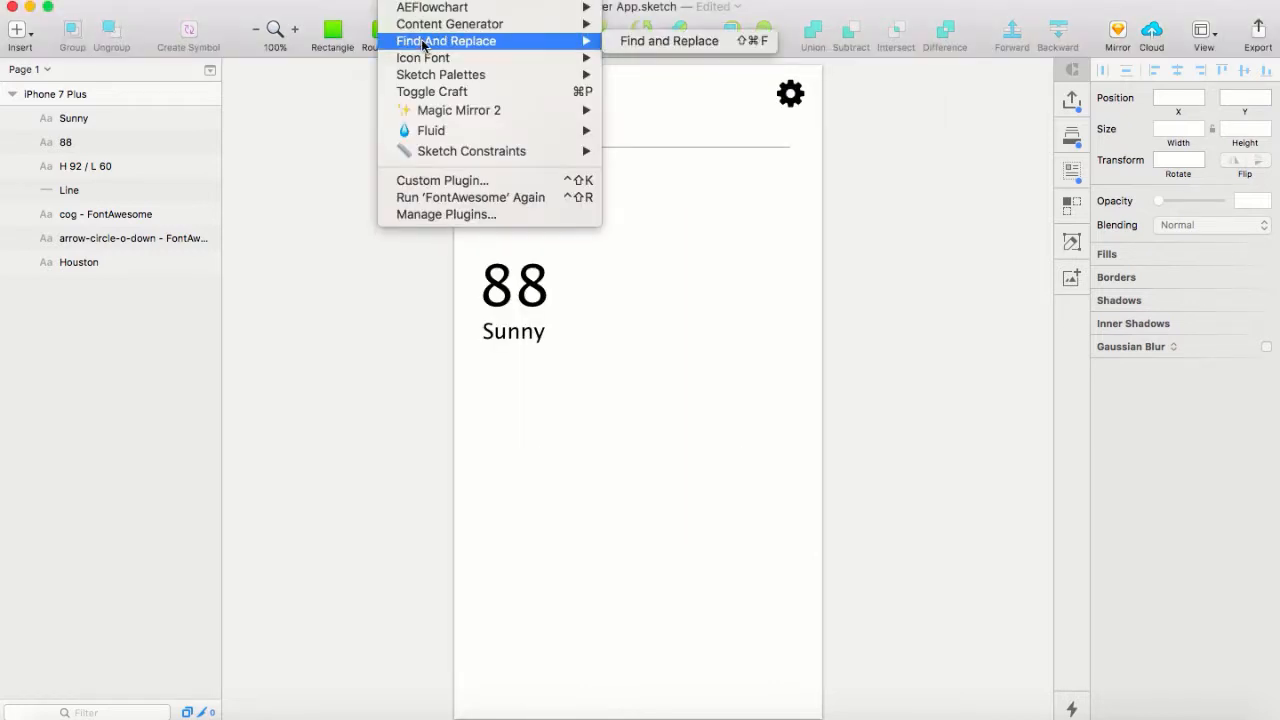
{"action": "mouse_move", "coordinate": [458, 62]}
{"action": "mouse_move", "coordinate": [660, 60]}
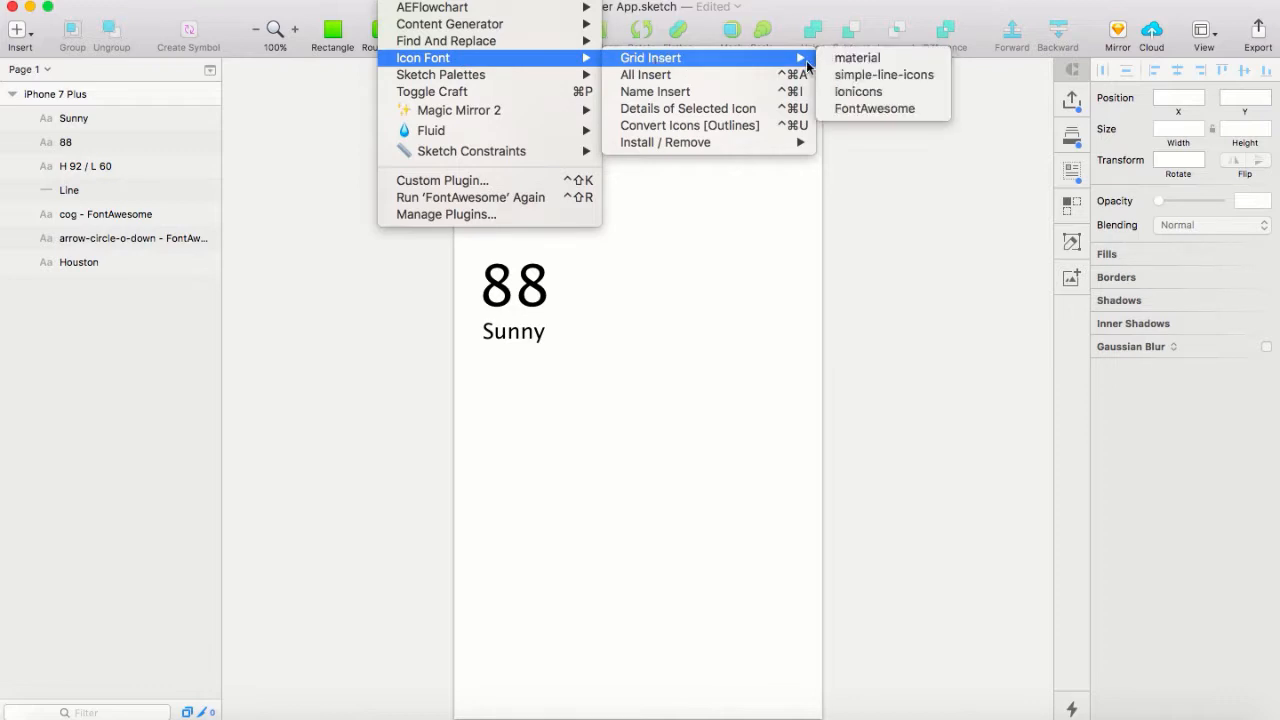
{"action": "left_click", "coordinate": [862, 78]}
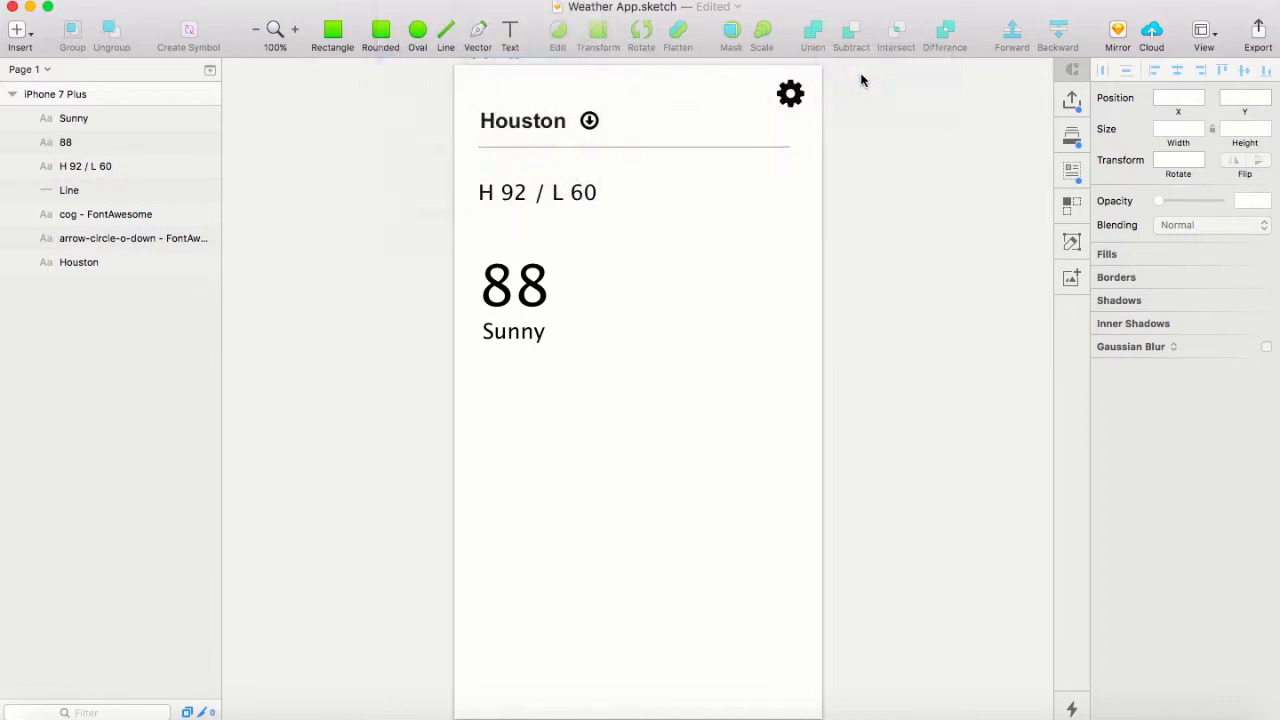
{"action": "type", "text": "rain"}
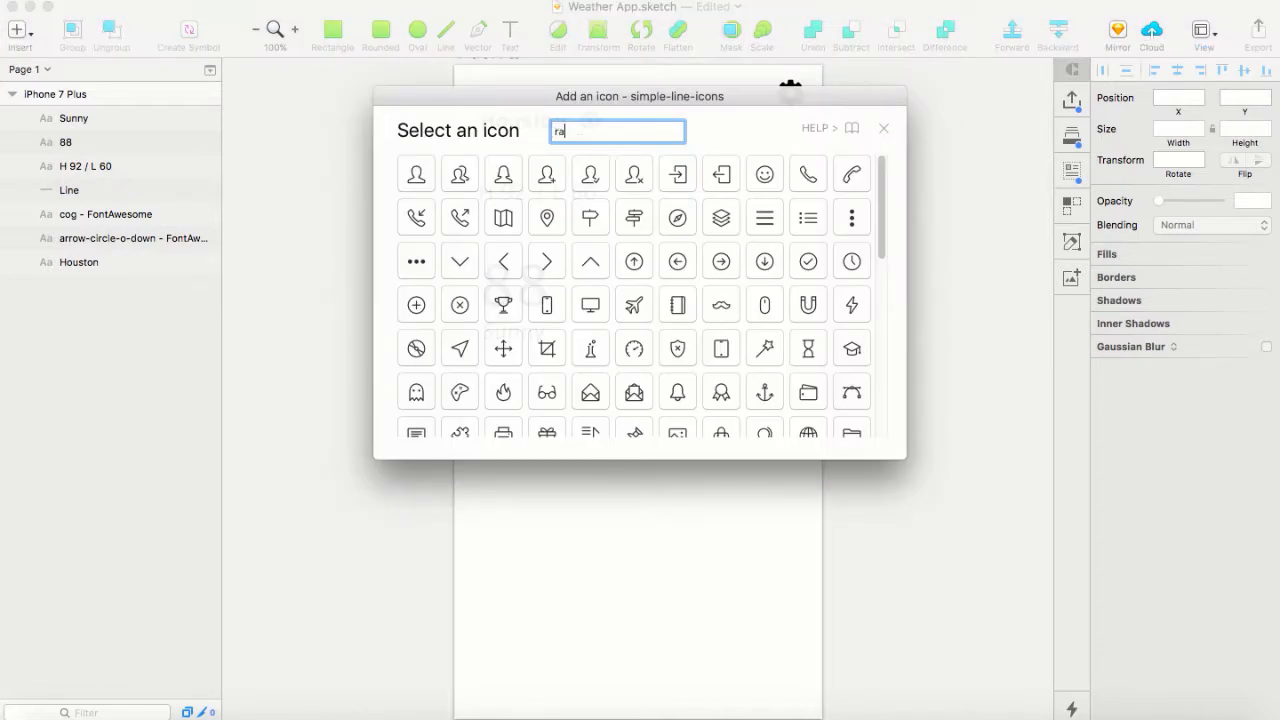
{"action": "left_click", "coordinate": [884, 128]}
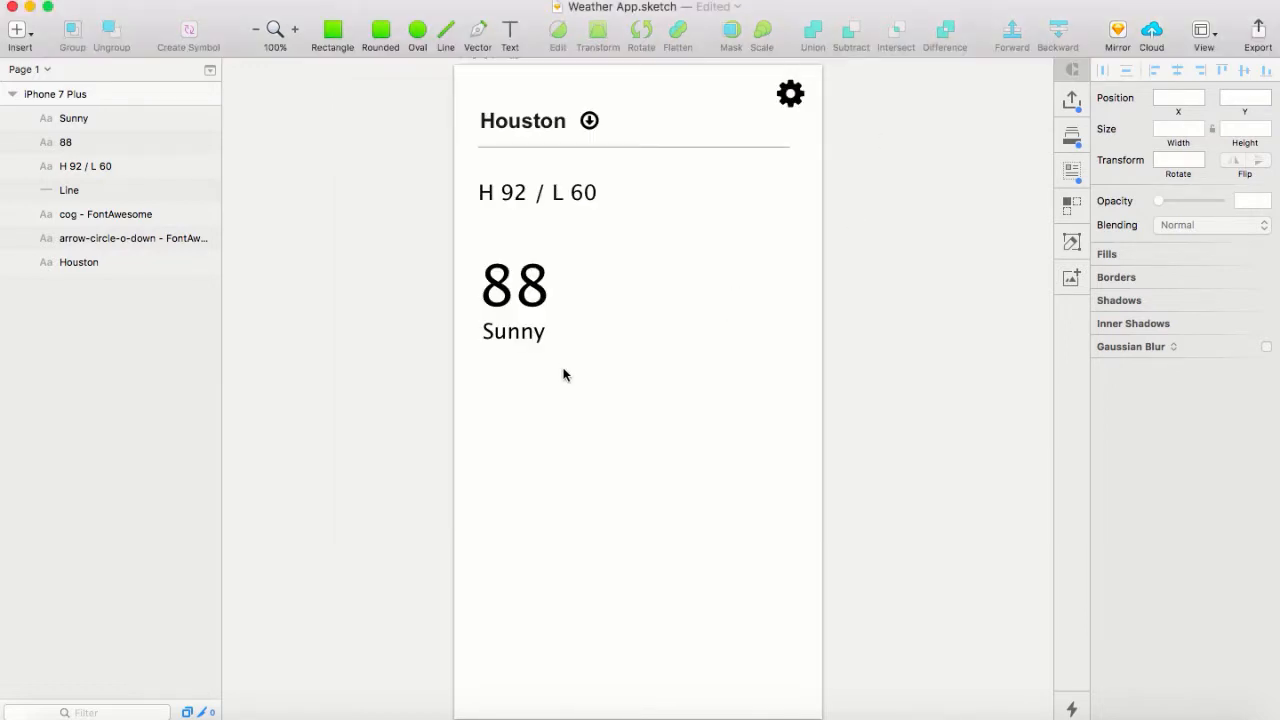
Search the Icon Font plugin's FontAwesome grid for "umbrella" and insert the umbrella icon on the artboard
{"action": "left_click", "coordinate": [470, 3]}
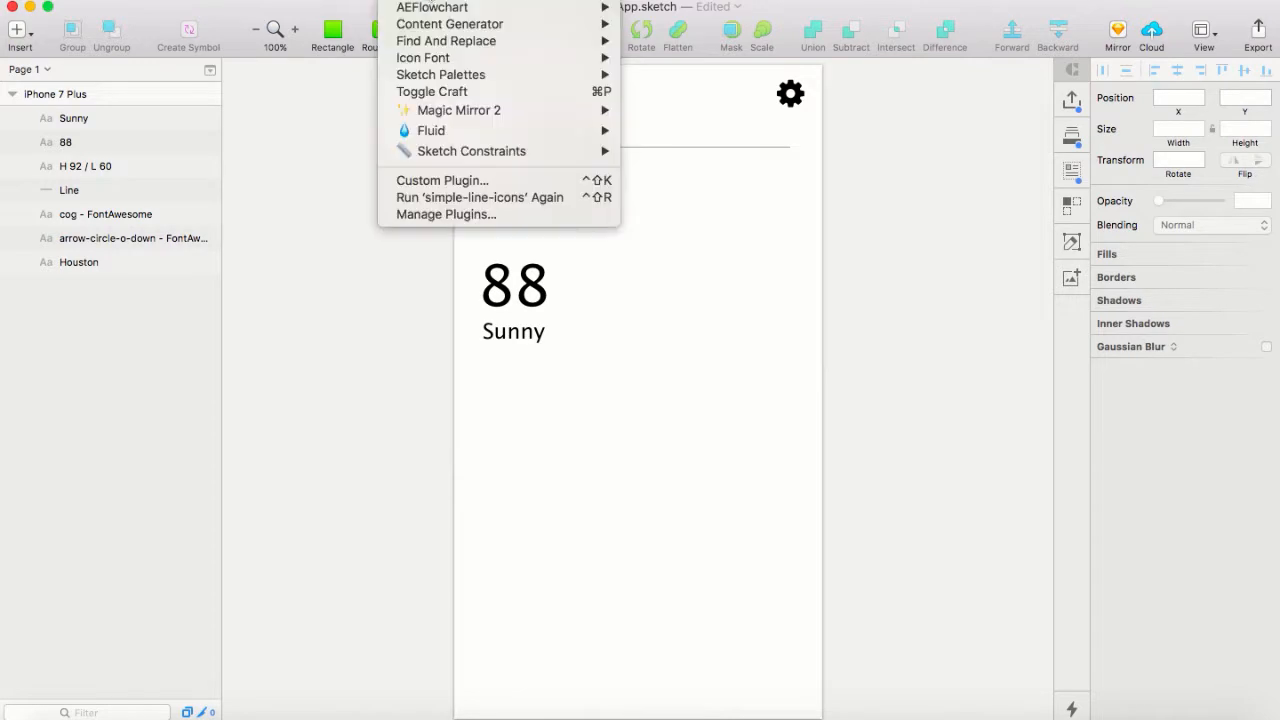
{"action": "mouse_move", "coordinate": [453, 75]}
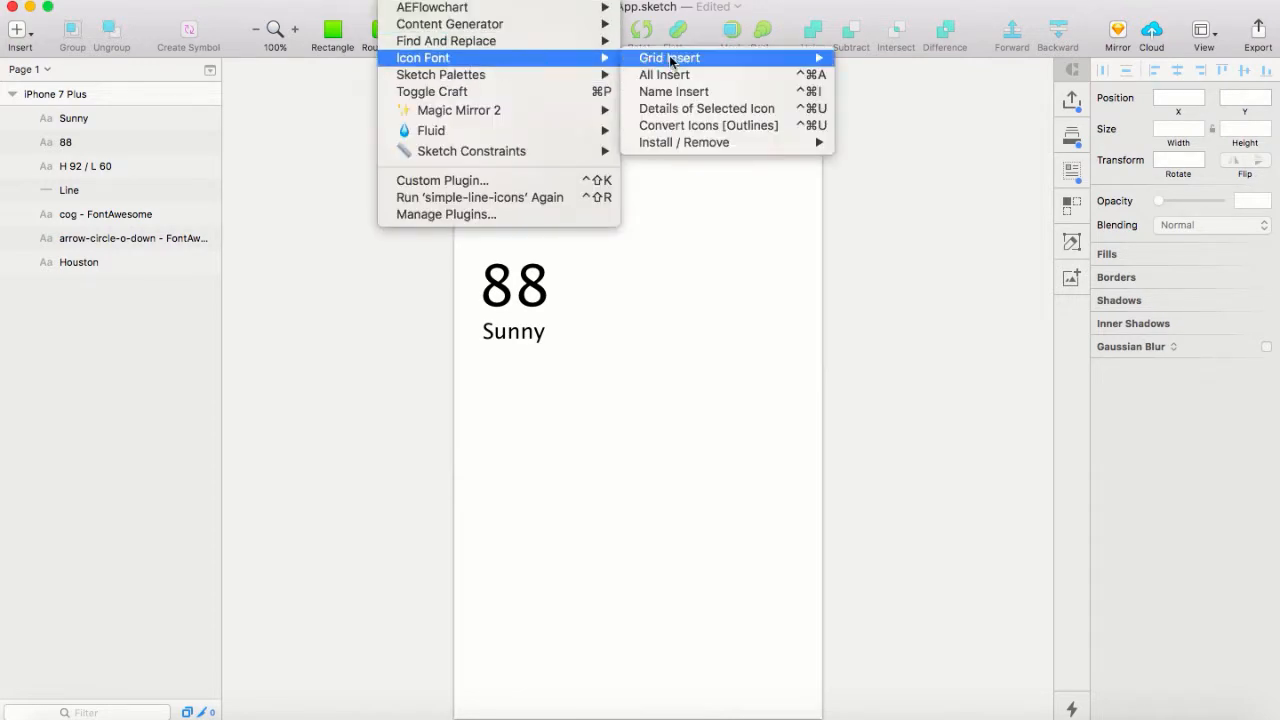
{"action": "mouse_move", "coordinate": [712, 60]}
{"action": "left_click", "coordinate": [851, 109]}
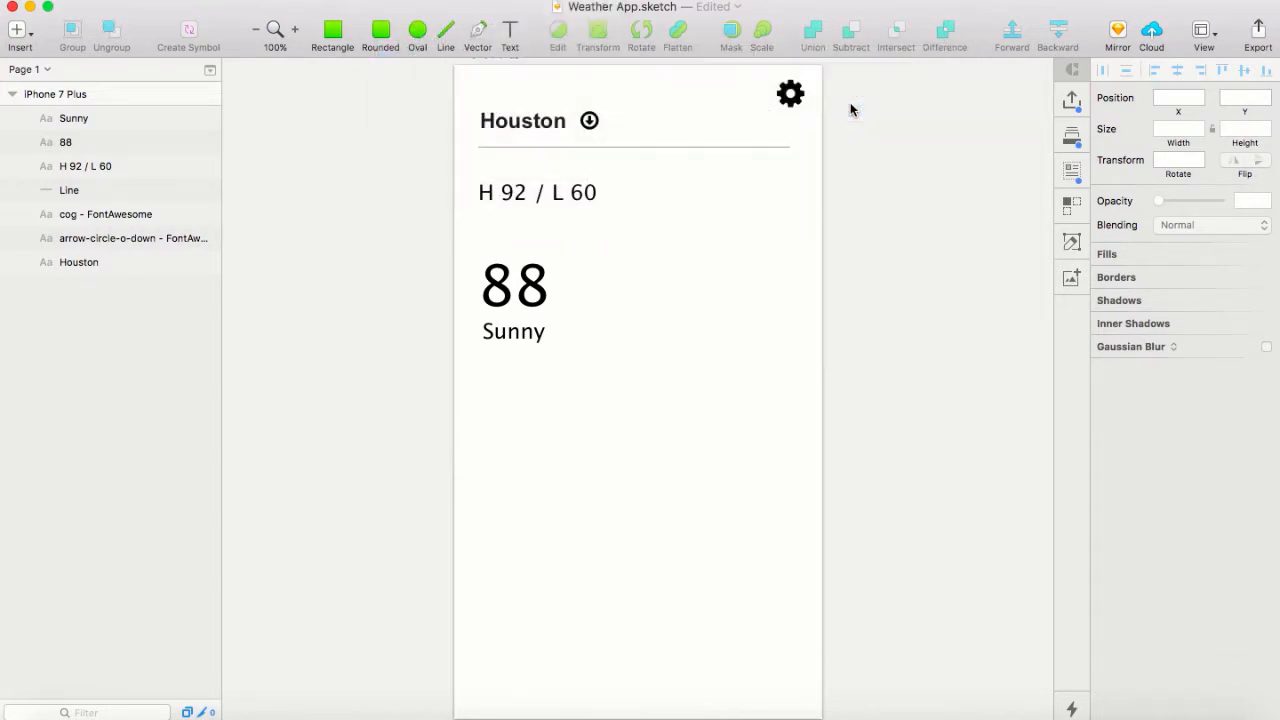
{"action": "type", "text": "umb"}
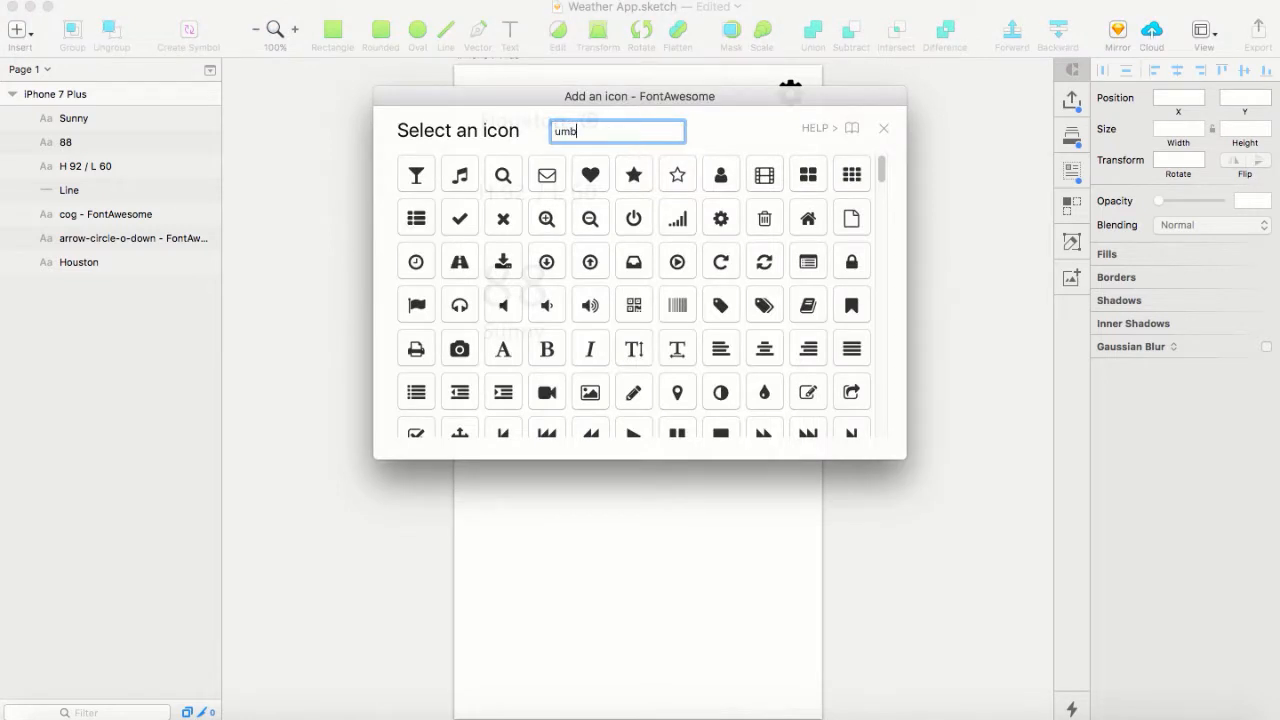
{"action": "type", "text": "rella"}
{"action": "key", "text": "Return"}
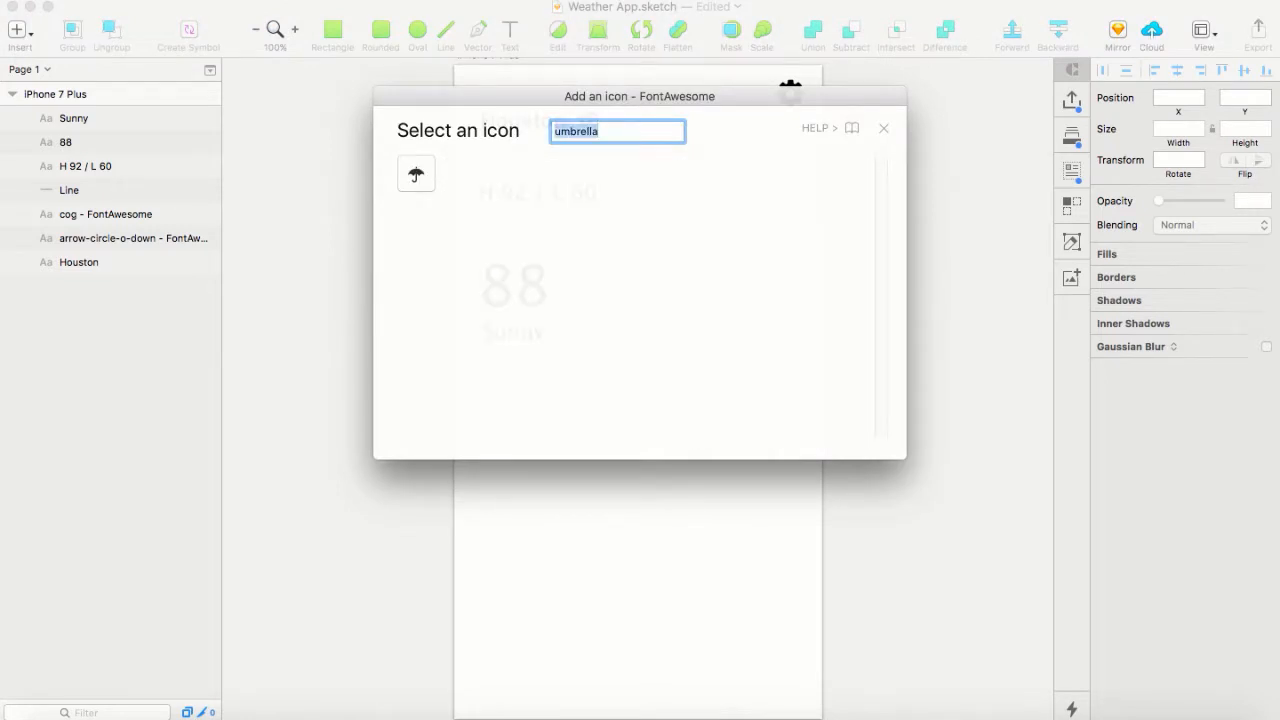
{"action": "left_click", "coordinate": [422, 186]}
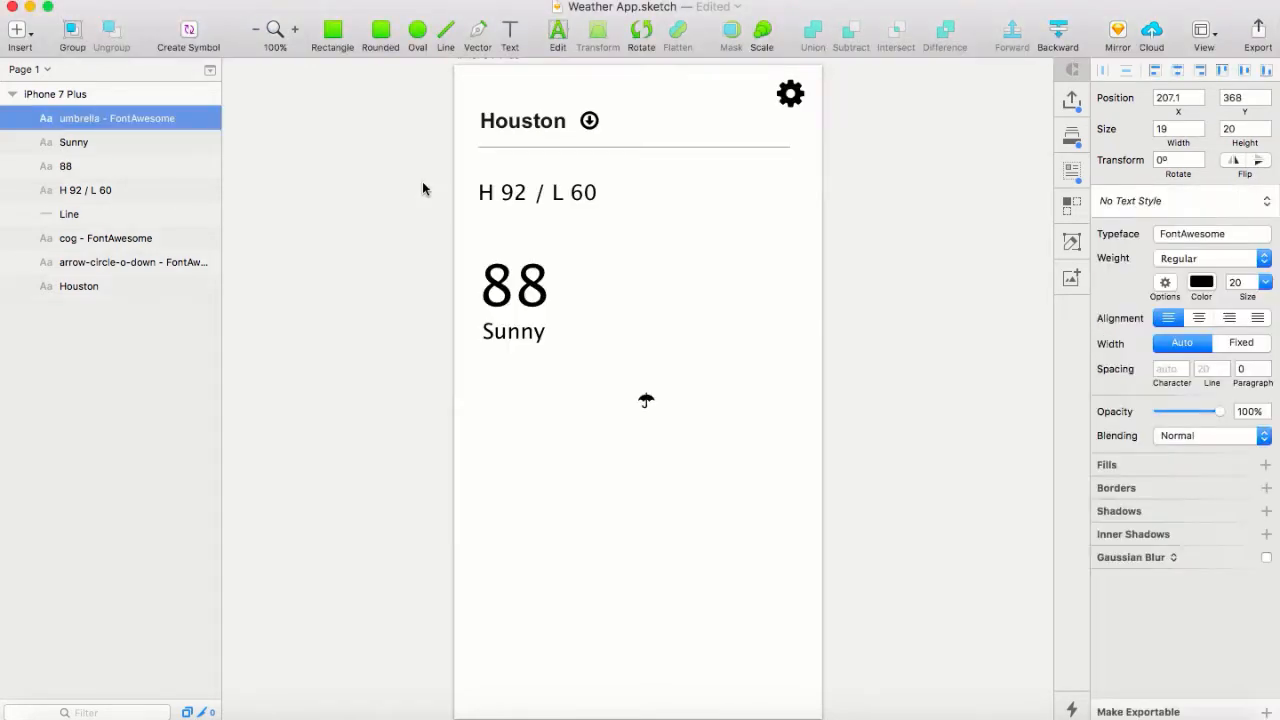
Move the umbrella icon below Sunny to X 32, Y 368, set its size to 24, and deselect it
{"action": "left_click_drag", "start_coordinate": [646, 401], "coordinate": [490, 399]}
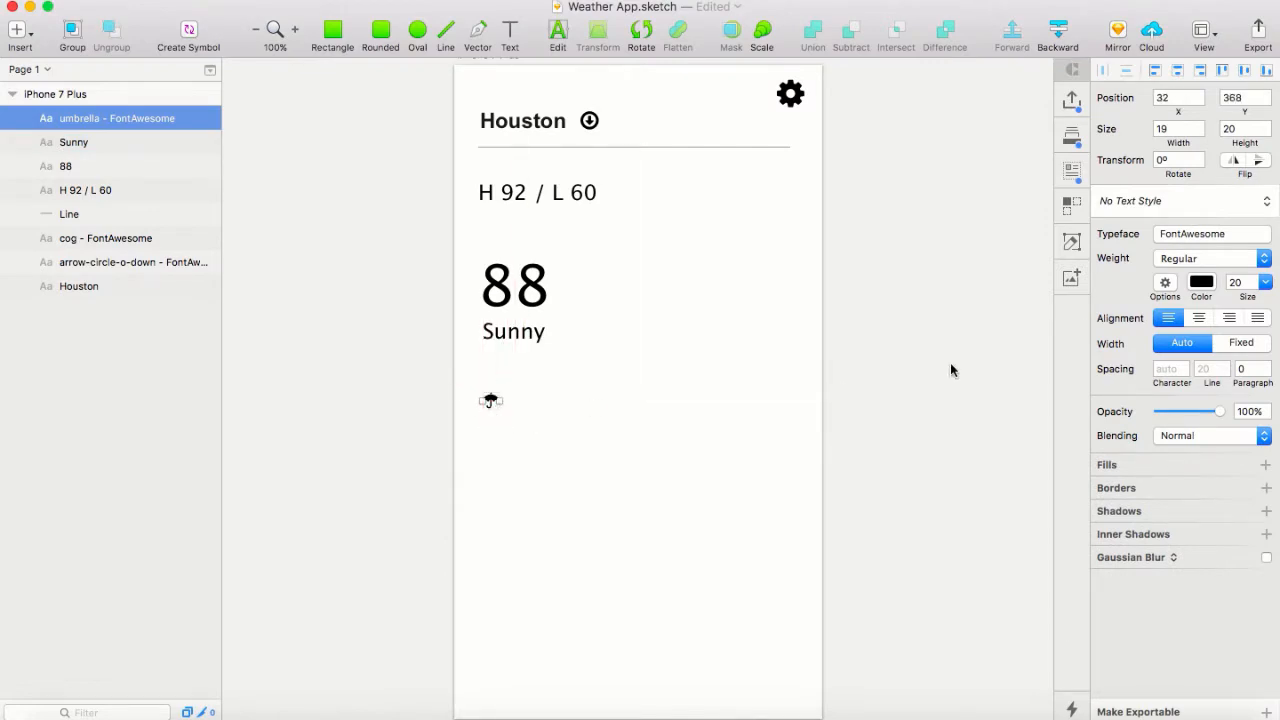
{"action": "left_click", "coordinate": [1266, 283]}
{"action": "left_click", "coordinate": [1236, 426]}
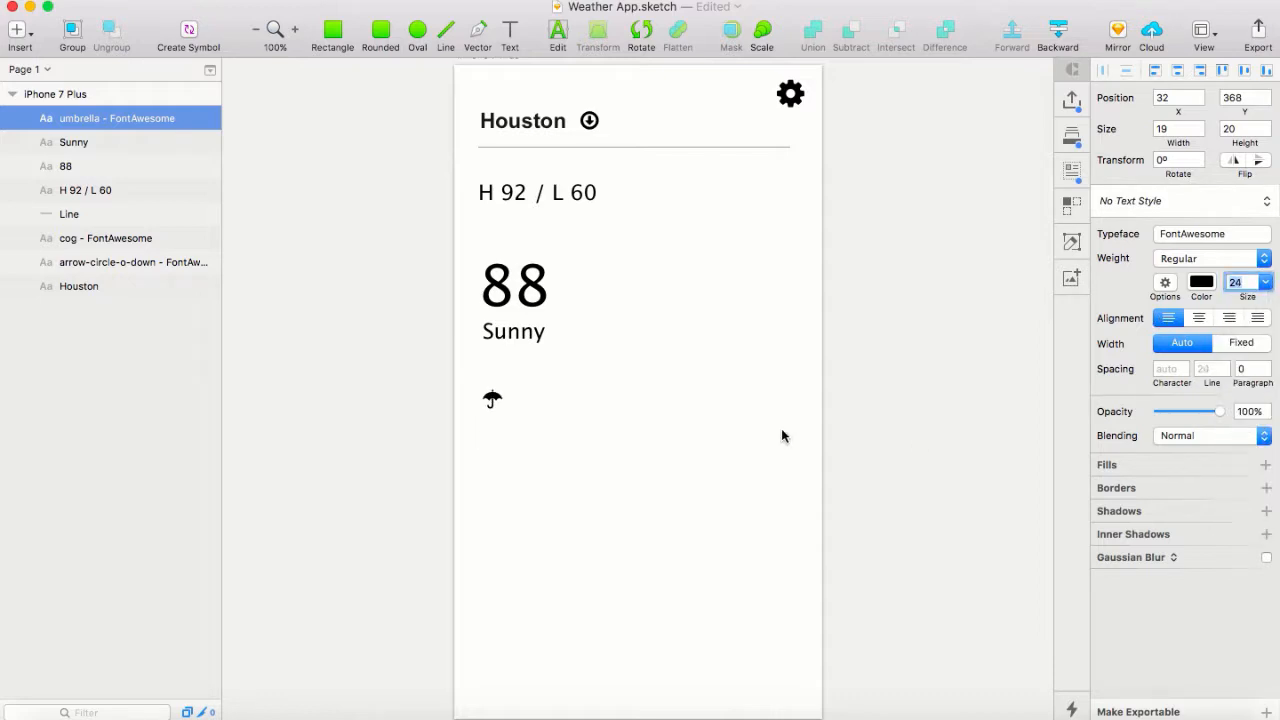
{"action": "left_click_drag", "start_coordinate": [493, 401], "coordinate": [491, 404]}
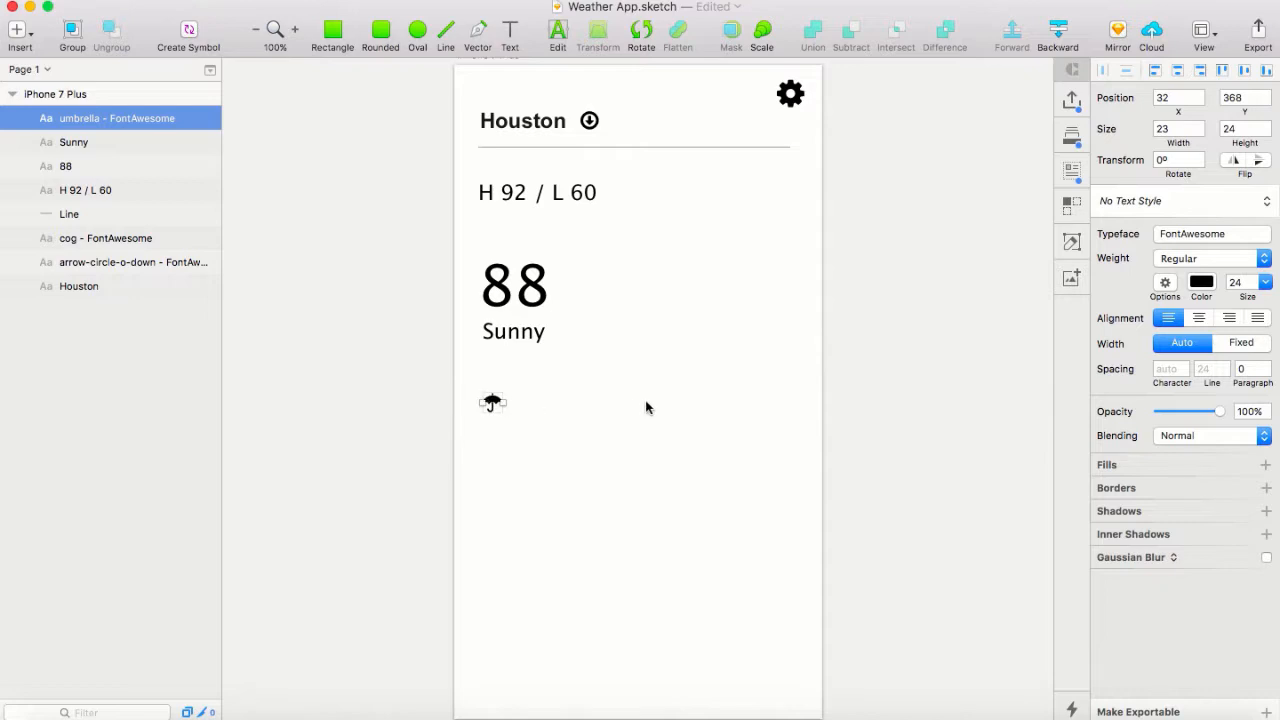
{"action": "left_click", "coordinate": [520, 418]}
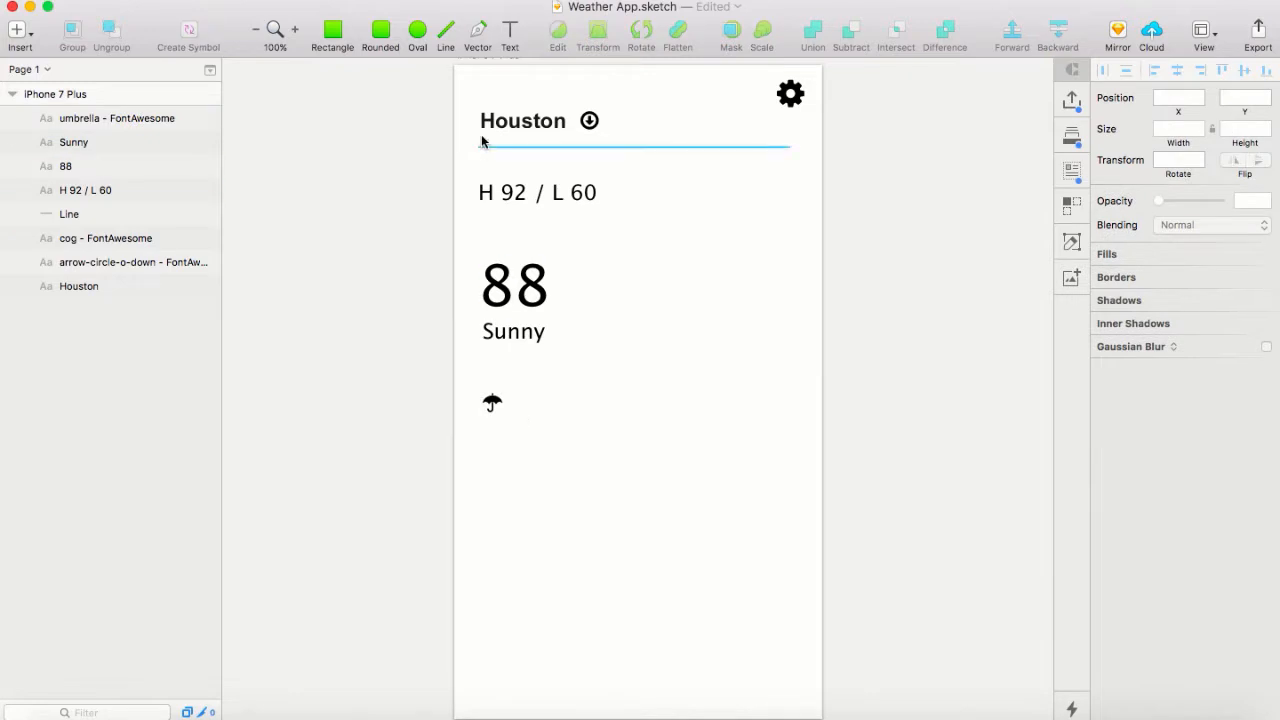
Add a "45%" text layer just beside the umbrella icon, at about X 70, Y 364
{"action": "key", "text": "t"}
{"action": "left_click", "coordinate": [516, 402]}
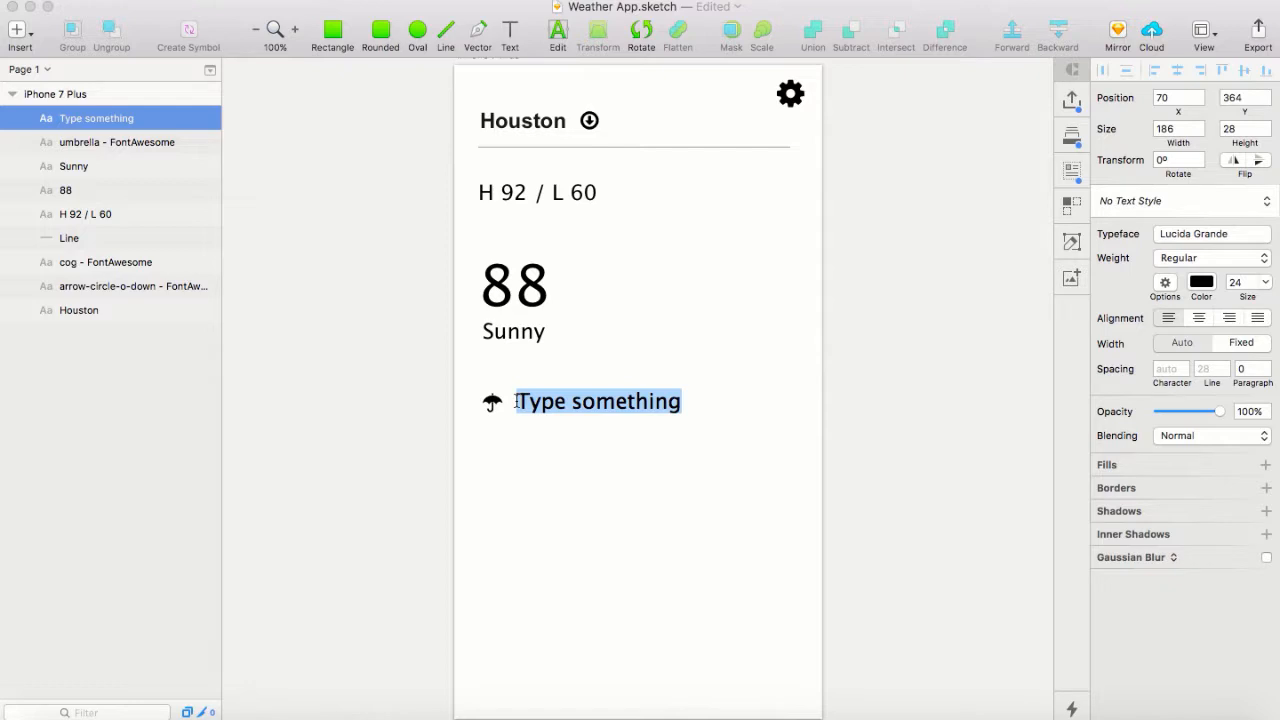
{"action": "type", "text": "45%"}
{"action": "left_click", "coordinate": [421, 609]}
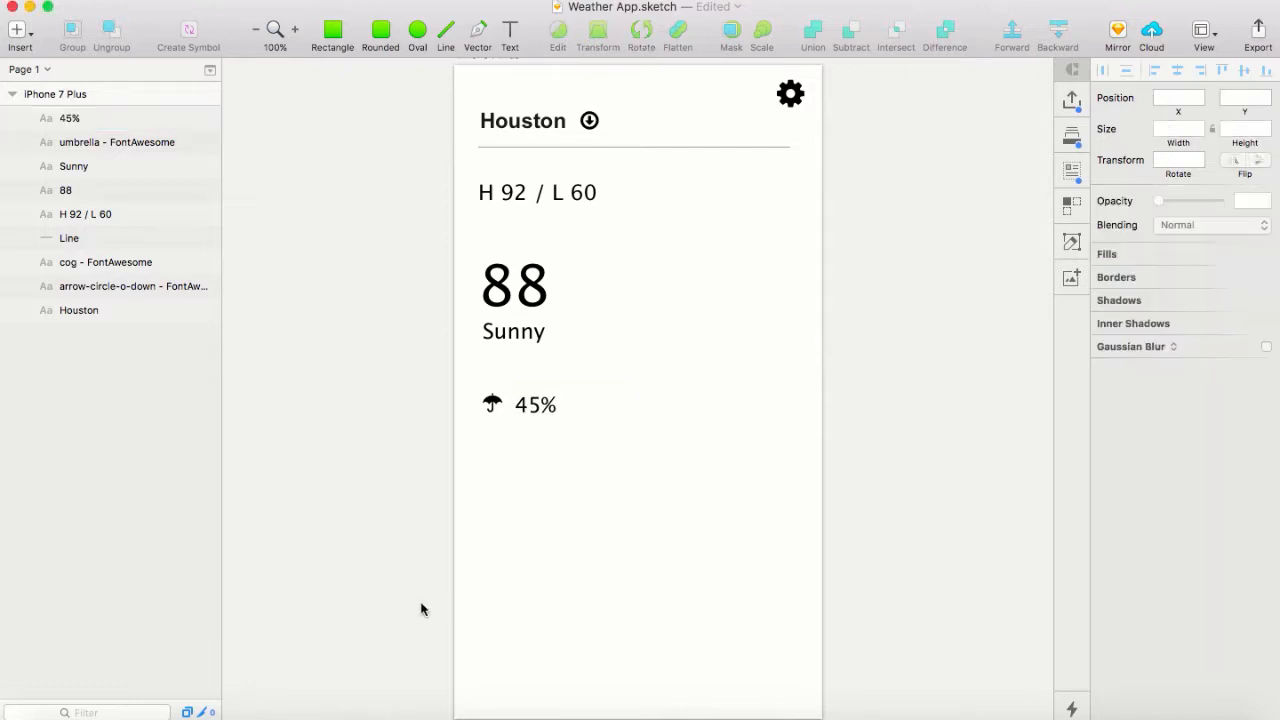
Draw a horizontal divider line about 374 long across the lower part of the artboard, at about Y 556
{"action": "key", "text": "super+Tab"}
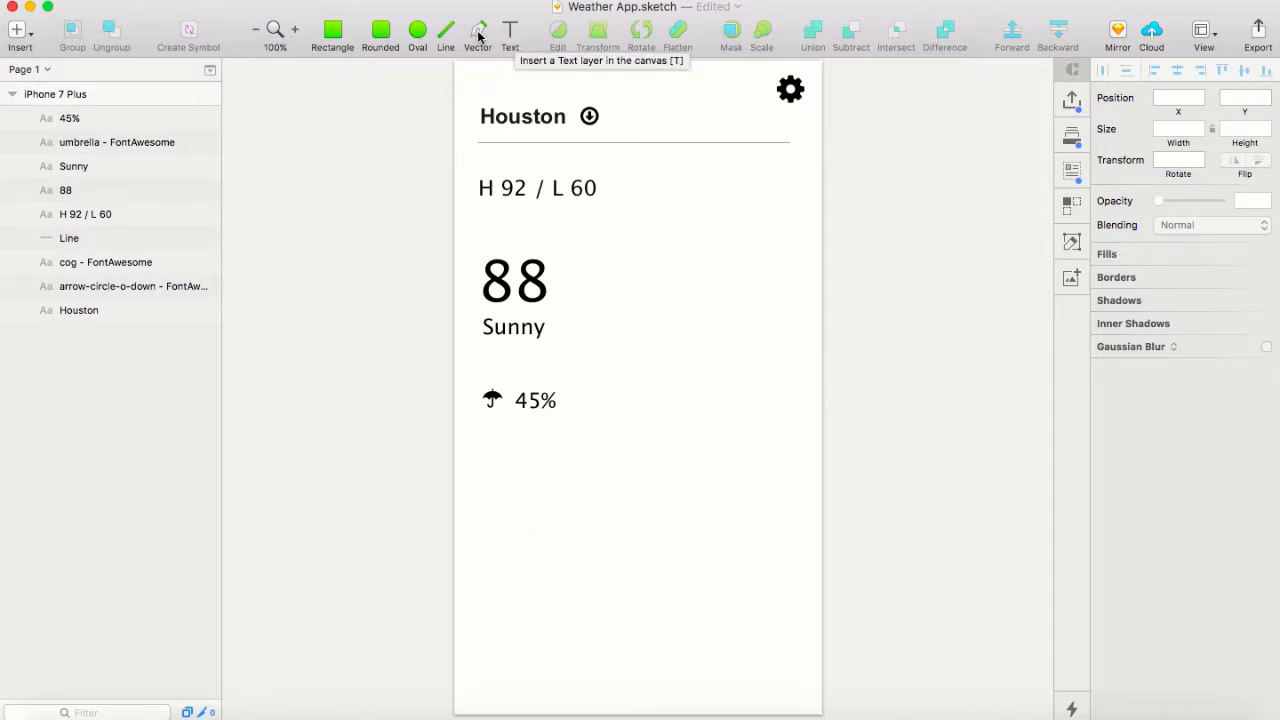
{"action": "left_click", "coordinate": [447, 33]}
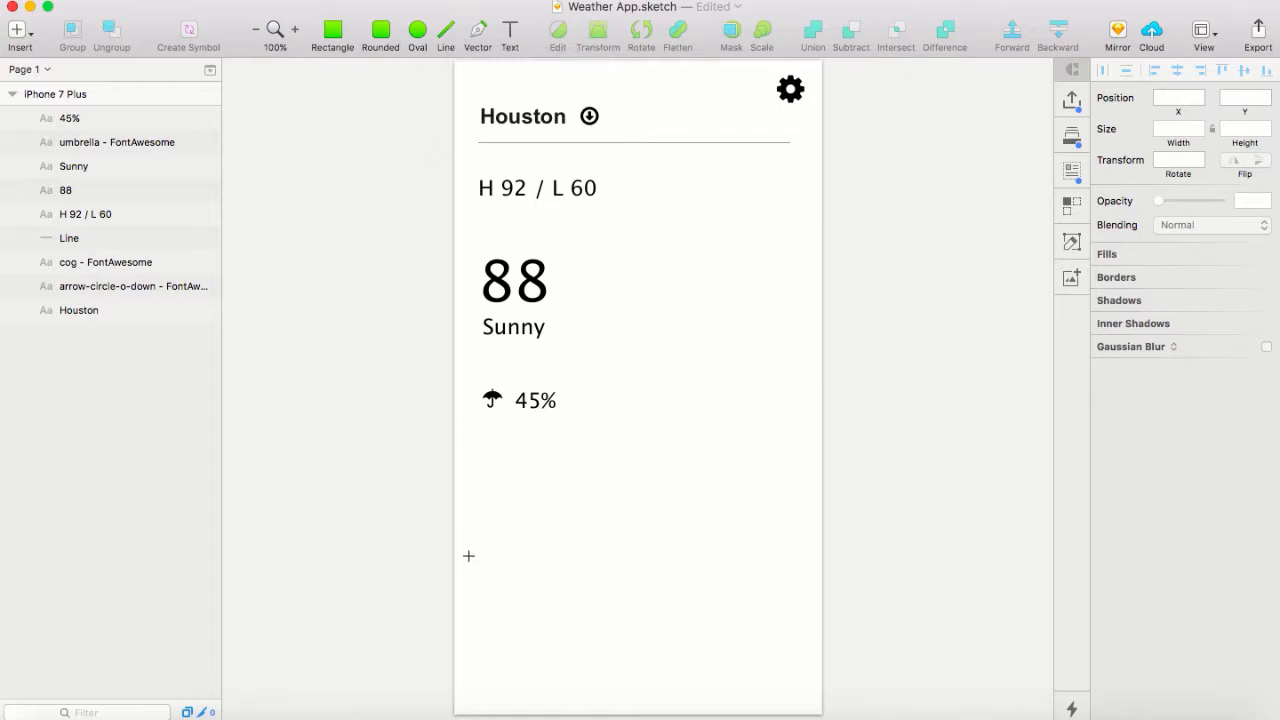
{"action": "left_click_drag", "start_coordinate": [468, 556], "coordinate": [800, 556]}
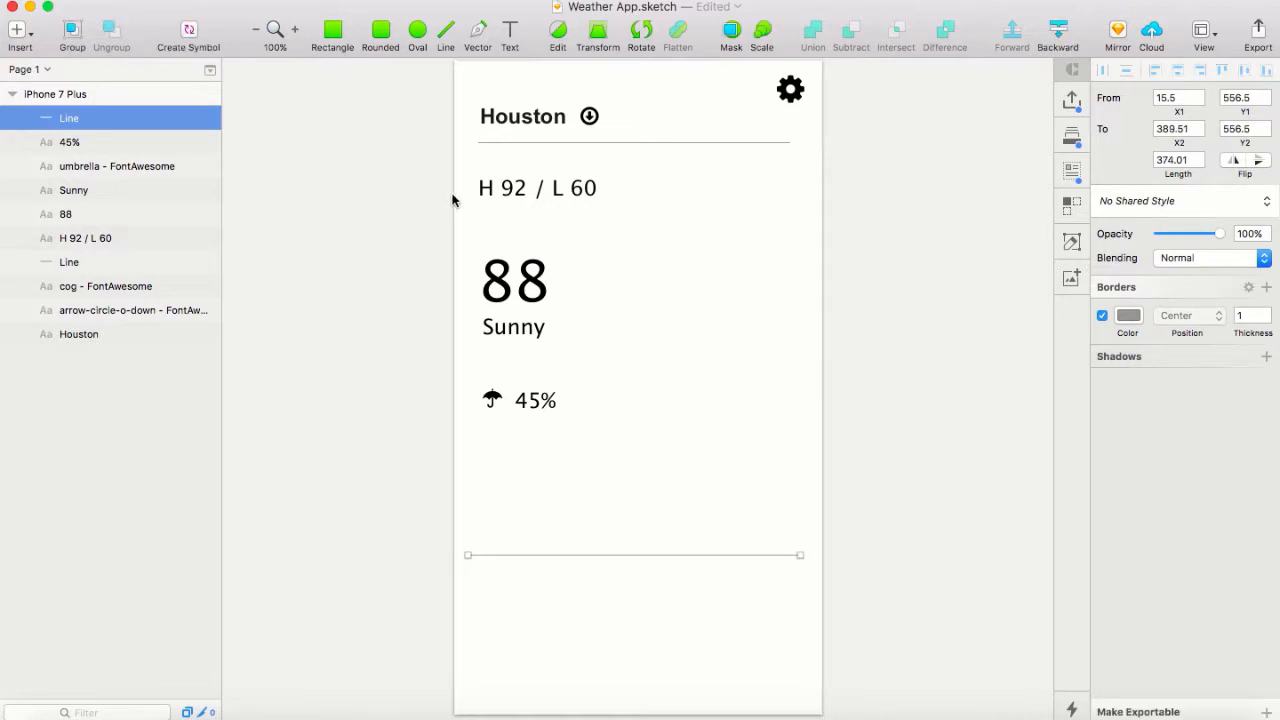
Draw a vertical line about 135 long under the horizontal divider and position it at about X 115, Y 576
{"action": "left_click", "coordinate": [446, 36]}
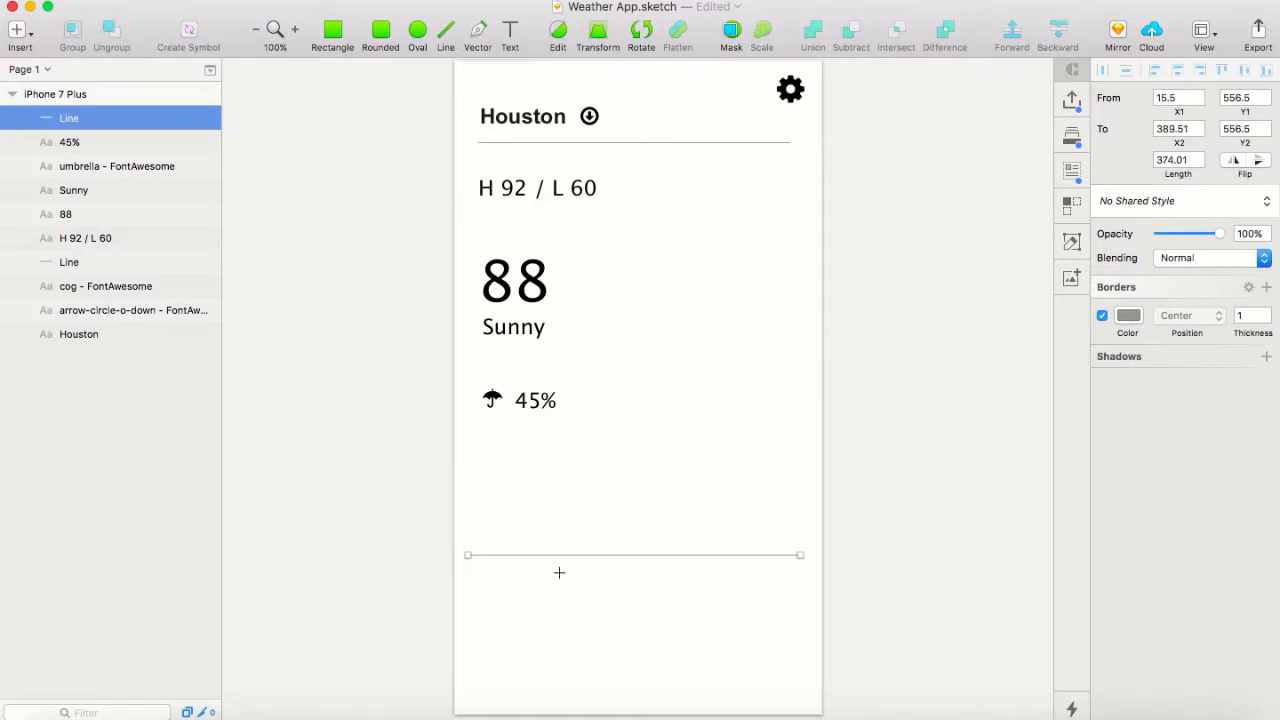
{"action": "left_click_drag", "start_coordinate": [558, 560], "coordinate": [552, 682]}
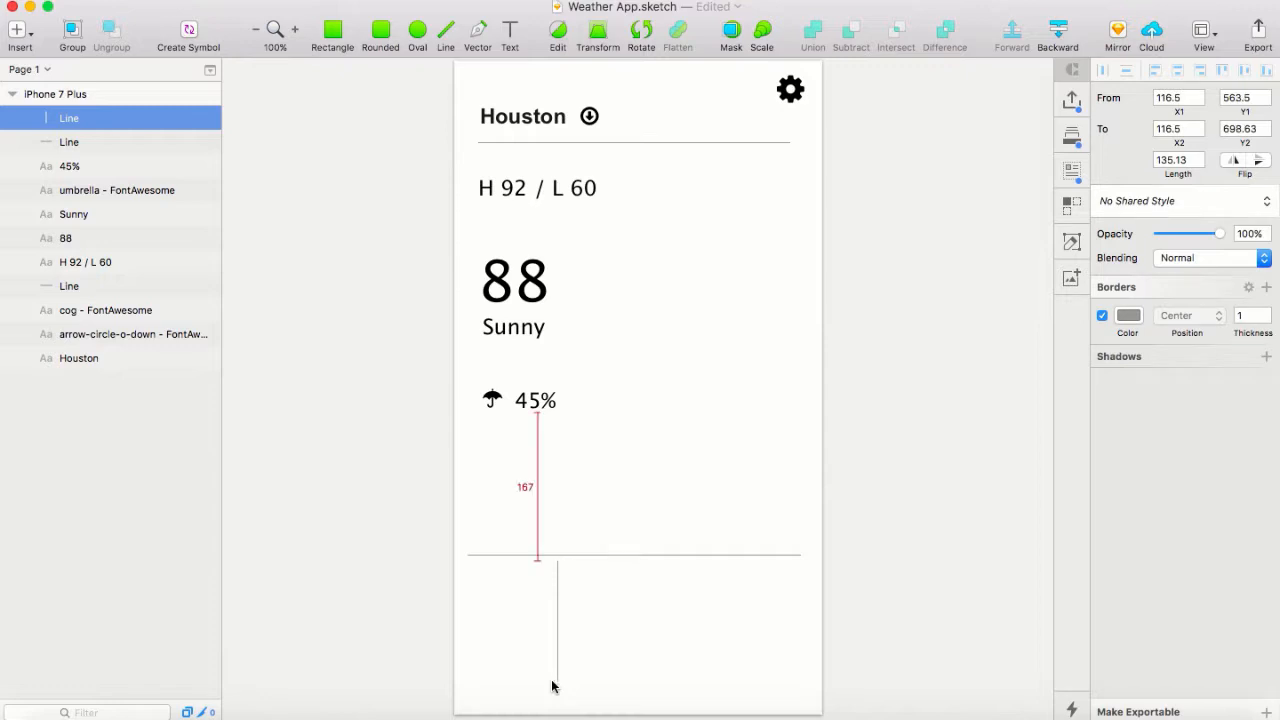
{"action": "left_click_drag", "start_coordinate": [557, 629], "coordinate": [558, 641]}
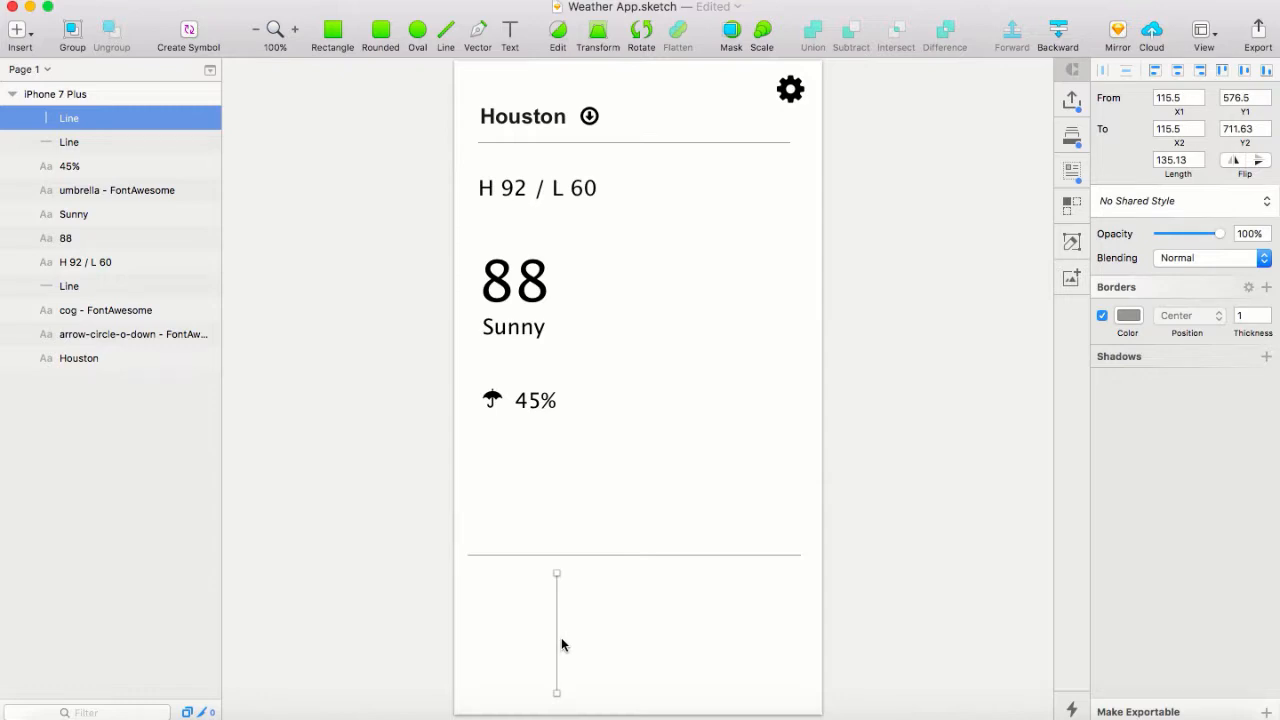
Duplicate the vertical line twice, spacing the copies evenly to split the area below the divider into four columns
{"action": "key", "text": "super+d"}
{"action": "left_click_drag", "start_coordinate": [561, 645], "coordinate": [713, 634]}
{"action": "key", "text": "super+d"}
{"action": "left_click", "coordinate": [760, 633]}
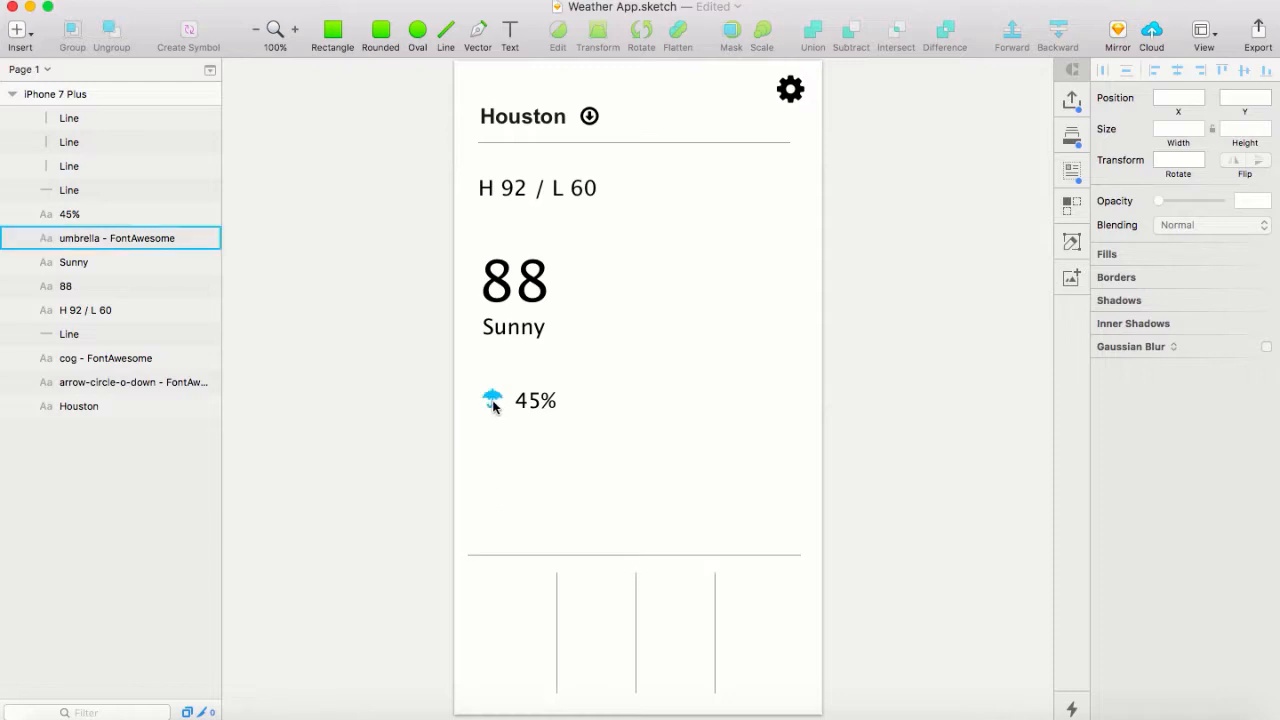
Copy the 88 and Sunny text layers together into the first column below the horizontal divider, then deselect
{"action": "left_click_drag", "start_coordinate": [476, 242], "coordinate": [578, 350]}
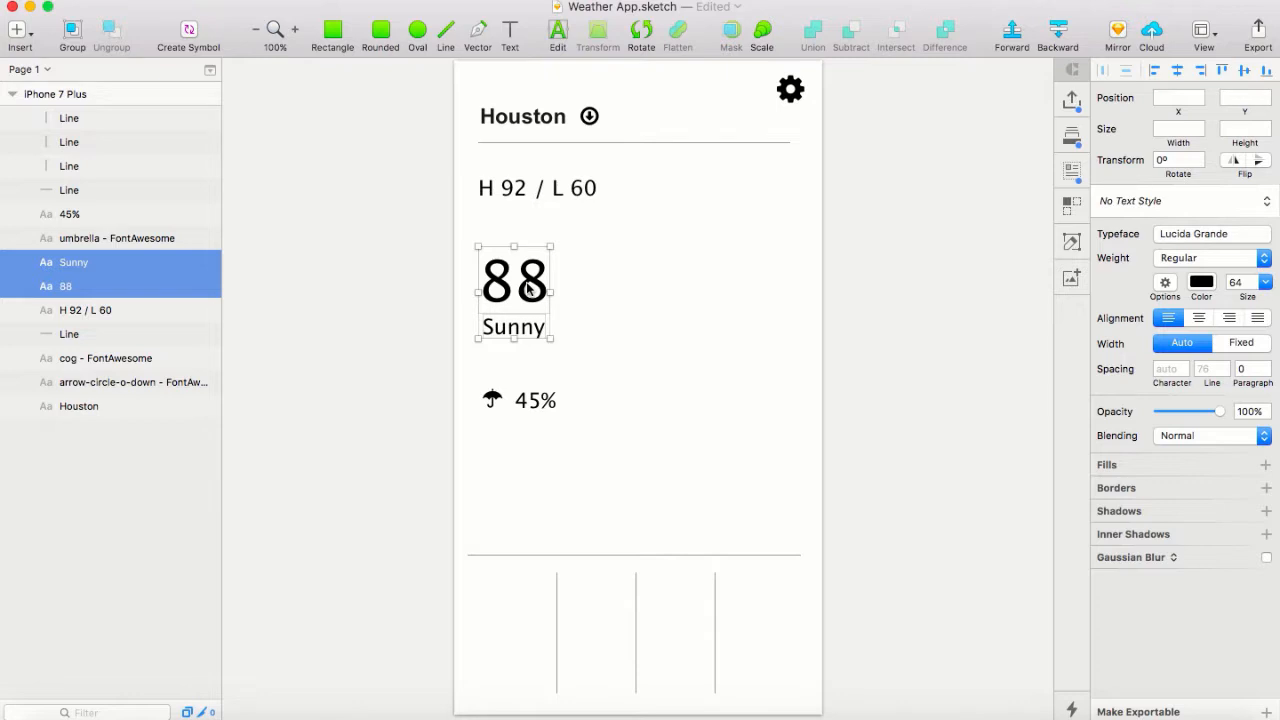
{"action": "left_click_drag", "start_coordinate": [528, 288], "coordinate": [526, 627]}
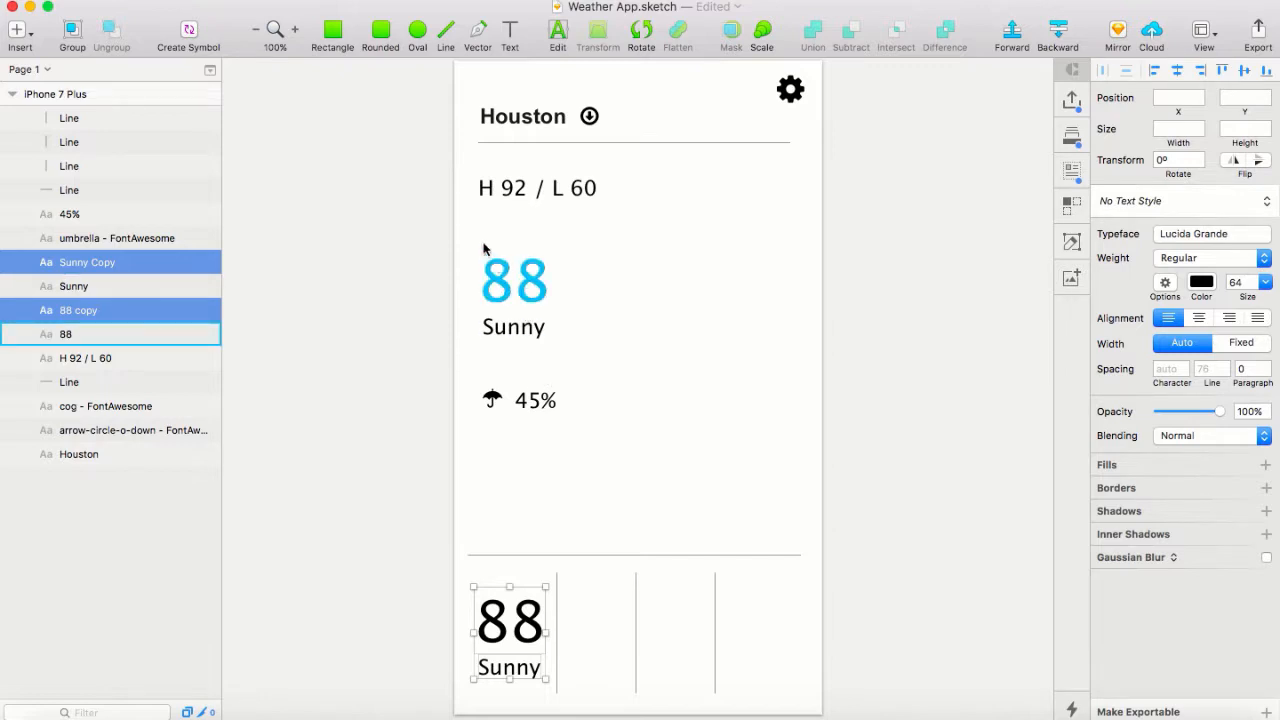
{"action": "left_click_drag", "start_coordinate": [486, 249], "coordinate": [563, 350]}
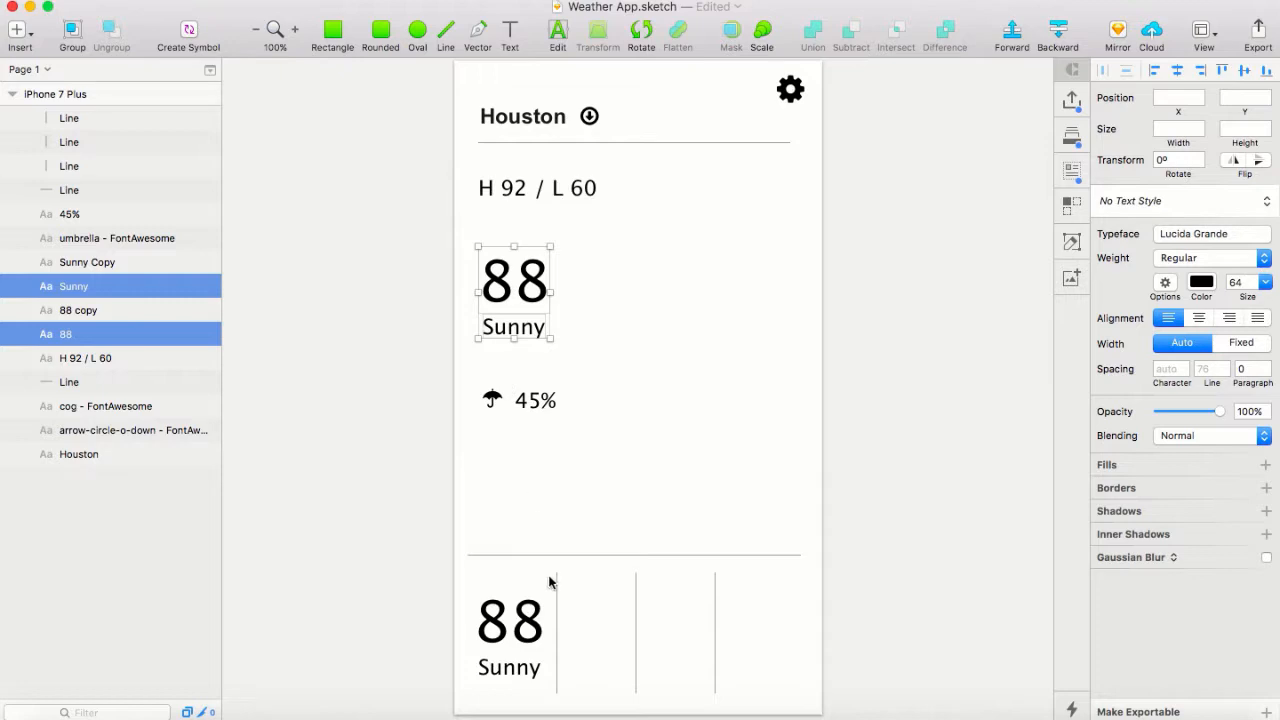
{"action": "left_click", "coordinate": [579, 614]}
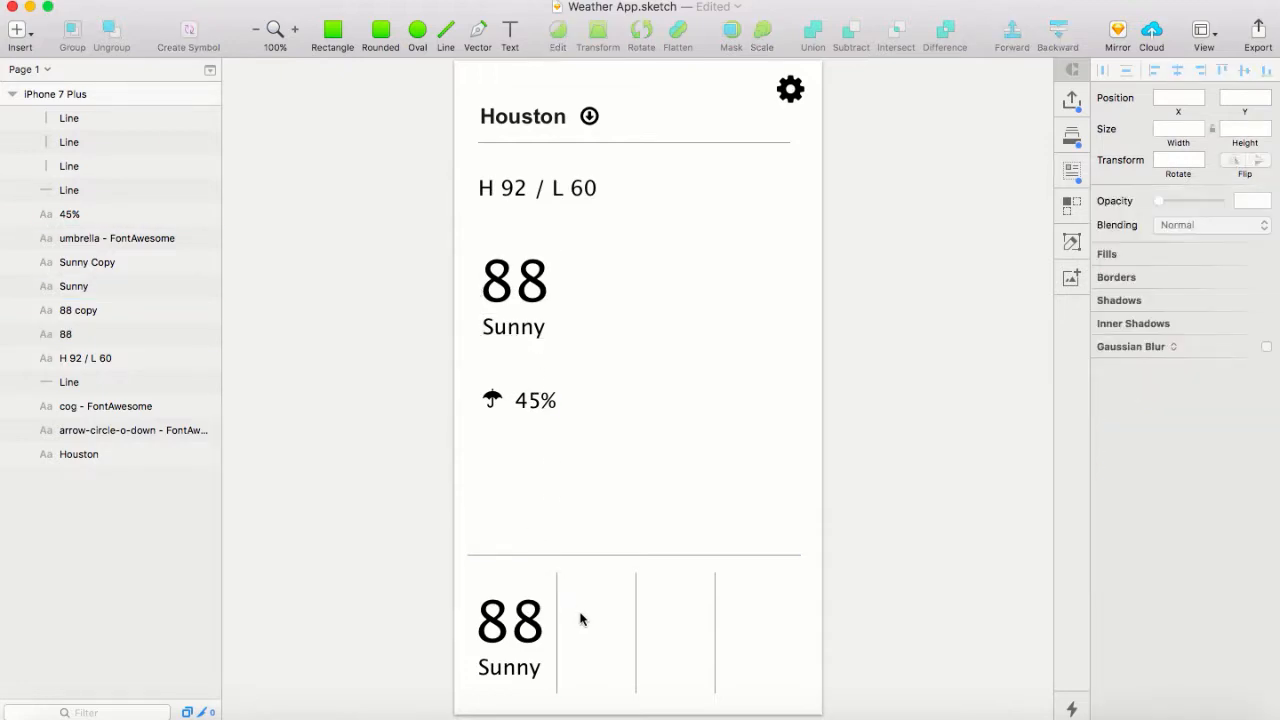
Change the copied 88 temperature in the first column to 84 and finish editing the text
{"action": "left_click", "coordinate": [497, 604]}
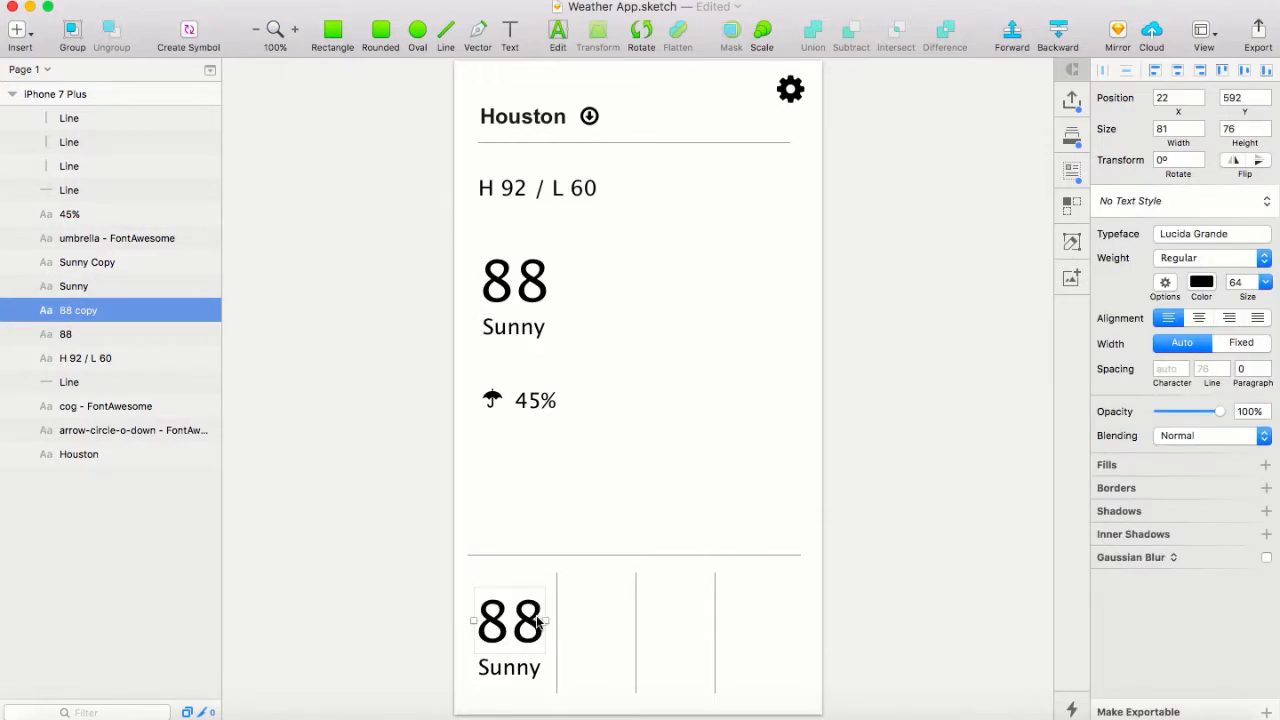
{"action": "double_click", "coordinate": [538, 622]}
{"action": "left_click", "coordinate": [540, 622]}
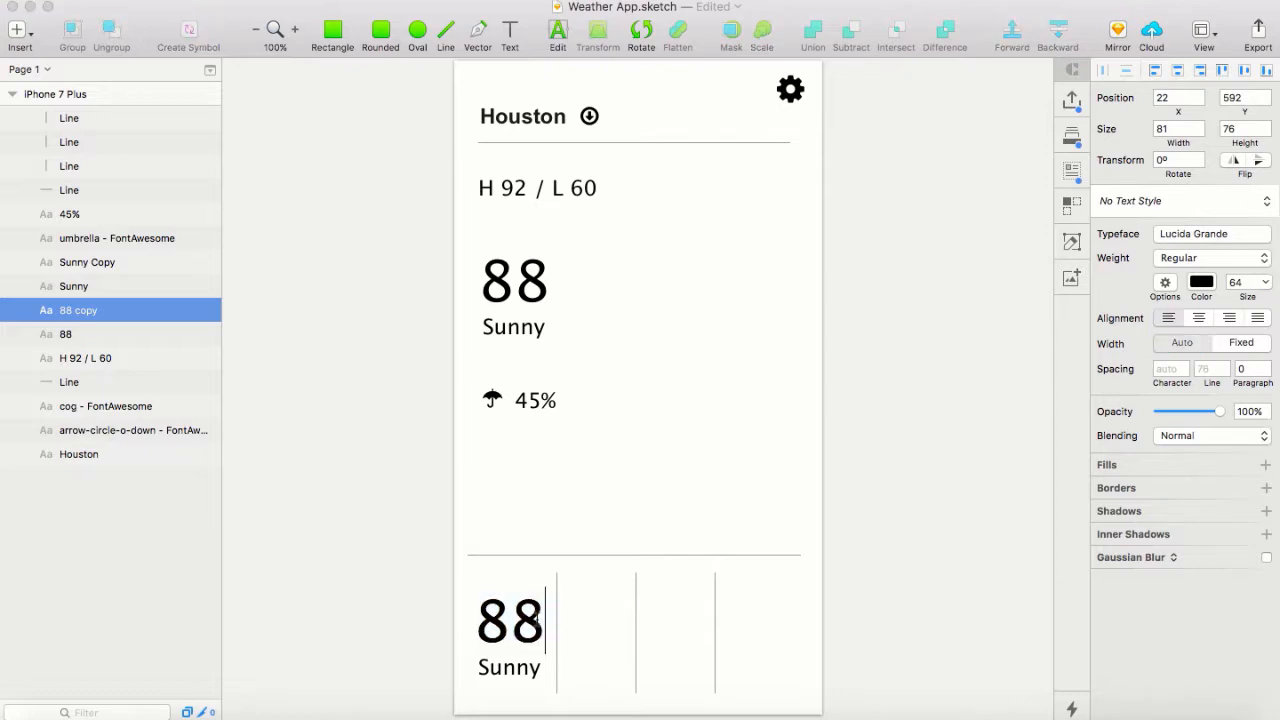
{"action": "key", "text": "BackSpace"}
{"action": "type", "text": "4"}
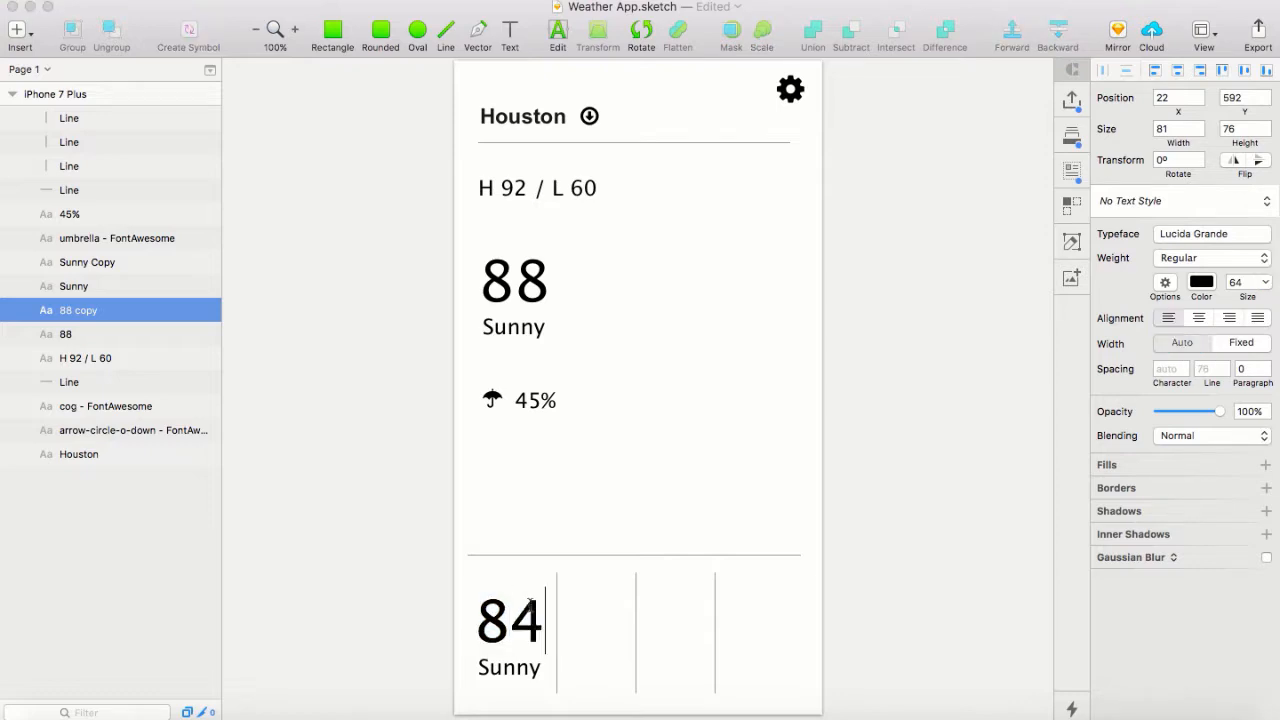
{"action": "key", "text": "Escape"}
{"action": "key", "text": "Escape"}
{"action": "left_click", "coordinate": [487, 615]}
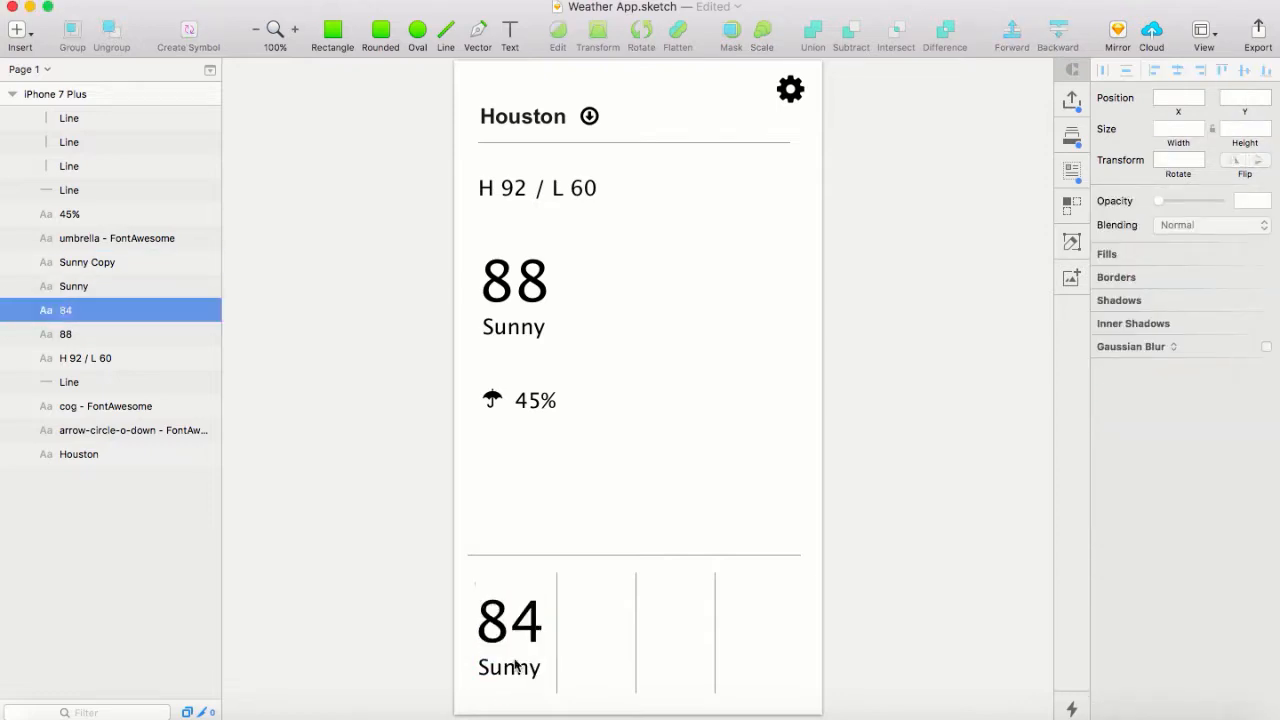
Copy the first column's 84 and Sunny text layers together into the other three forecast columns
{"action": "left_click", "coordinate": [533, 674], "text": "shift"}
{"action": "left_click_drag", "start_coordinate": [495, 622], "coordinate": [745, 628]}
{"action": "left_click", "coordinate": [690, 700]}
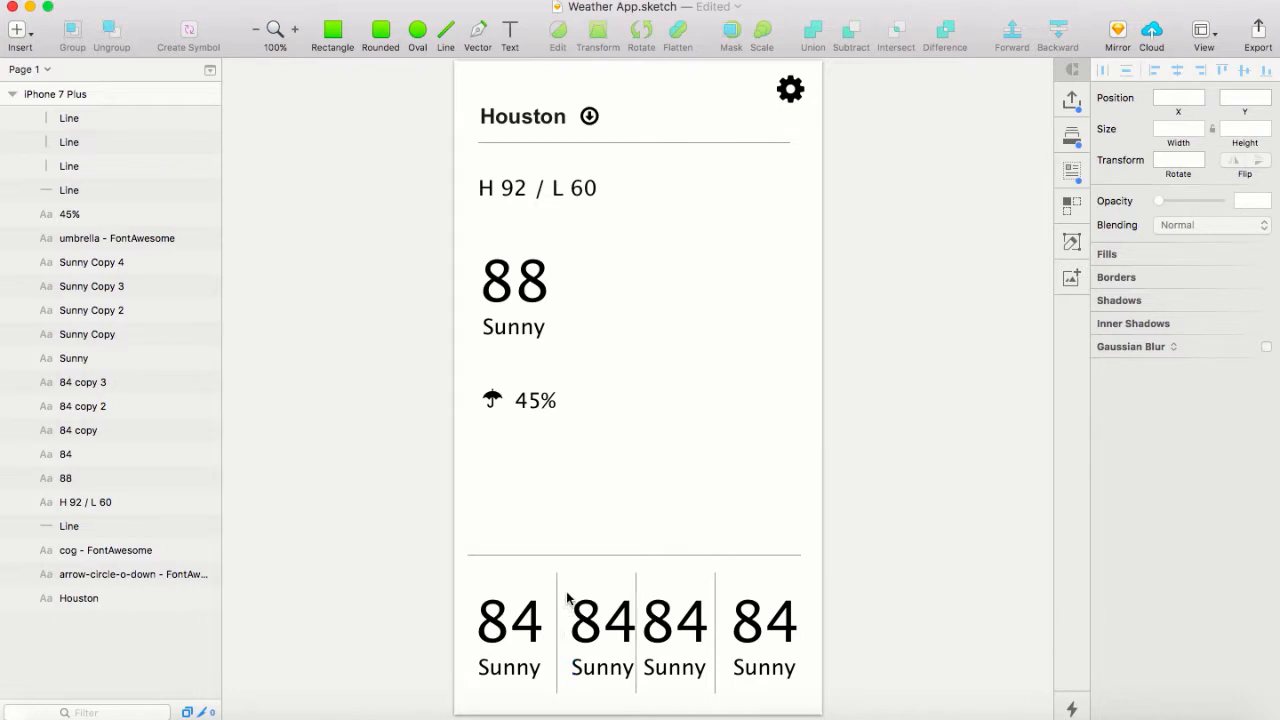
Nudge the second column's 84 and Sunny layers 8 px to the left so they fit between the vertical lines
{"action": "left_click_drag", "start_coordinate": [564, 601], "coordinate": [626, 690]}
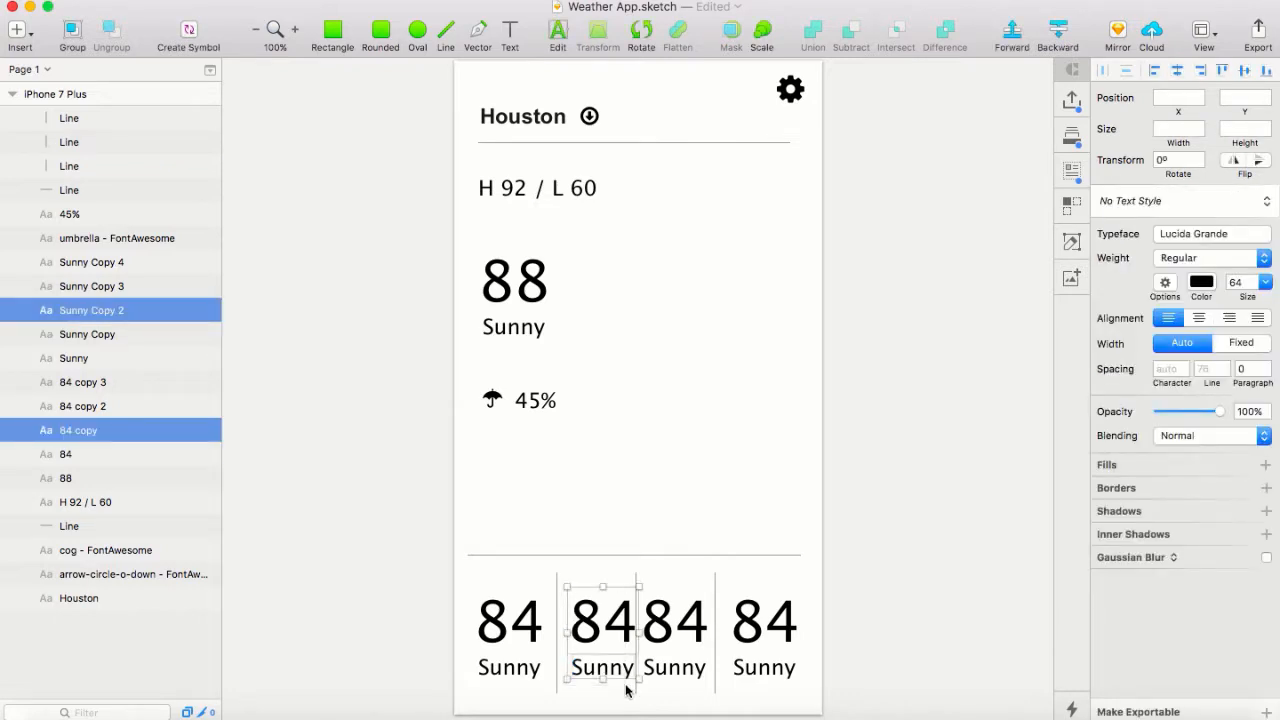
{"action": "key", "text": "Left"}
{"action": "key", "text": "Left"}
{"action": "key", "text": "Left"}
{"action": "key", "text": "Left"}
{"action": "key", "text": "Left"}
{"action": "key", "text": "Left"}
{"action": "key", "text": "Left"}
{"action": "key", "text": "Left"}
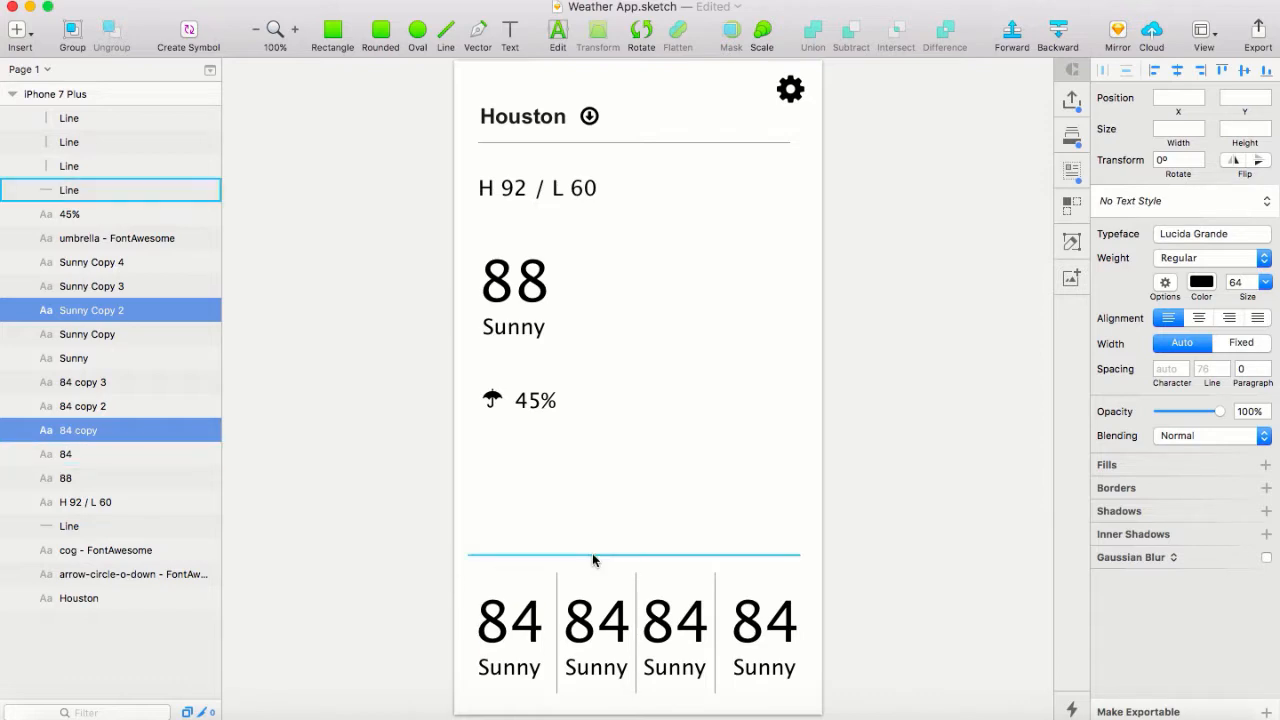
{"action": "left_click", "coordinate": [734, 530]}
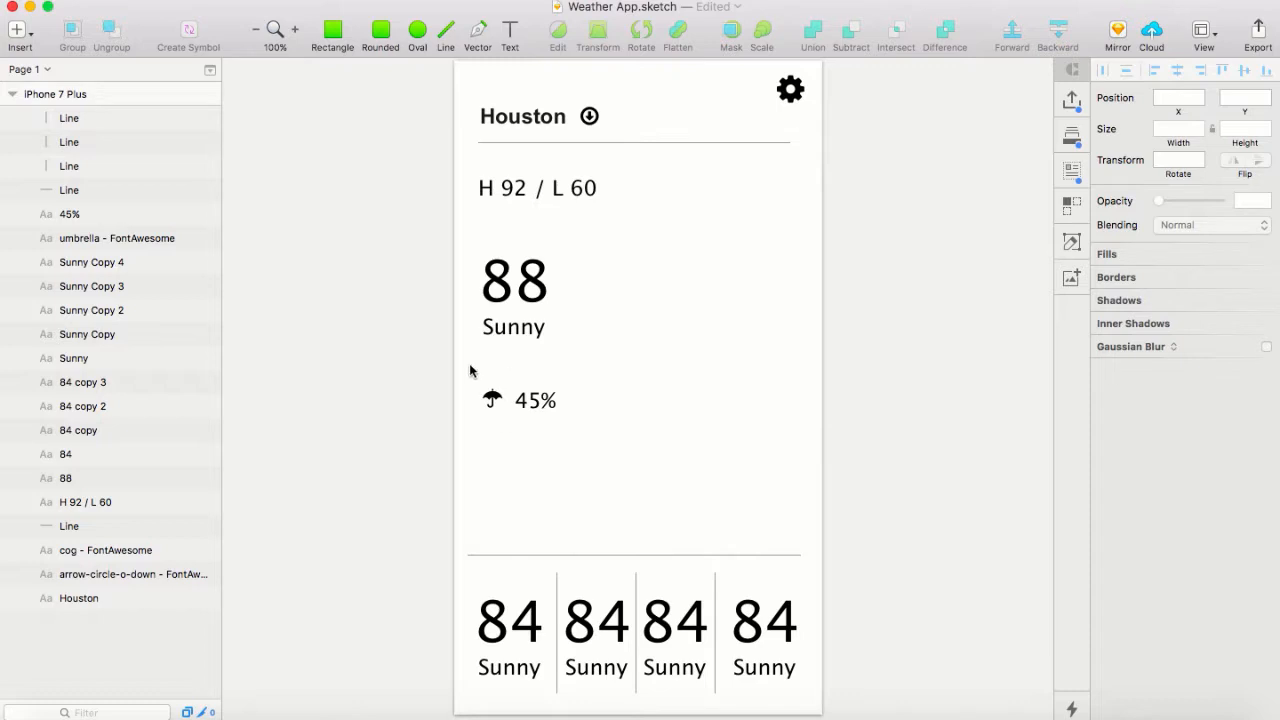
Move the umbrella icon and 45% text together beneath Sunny in the first forecast column, at Y 696
{"action": "left_click_drag", "start_coordinate": [467, 372], "coordinate": [585, 448]}
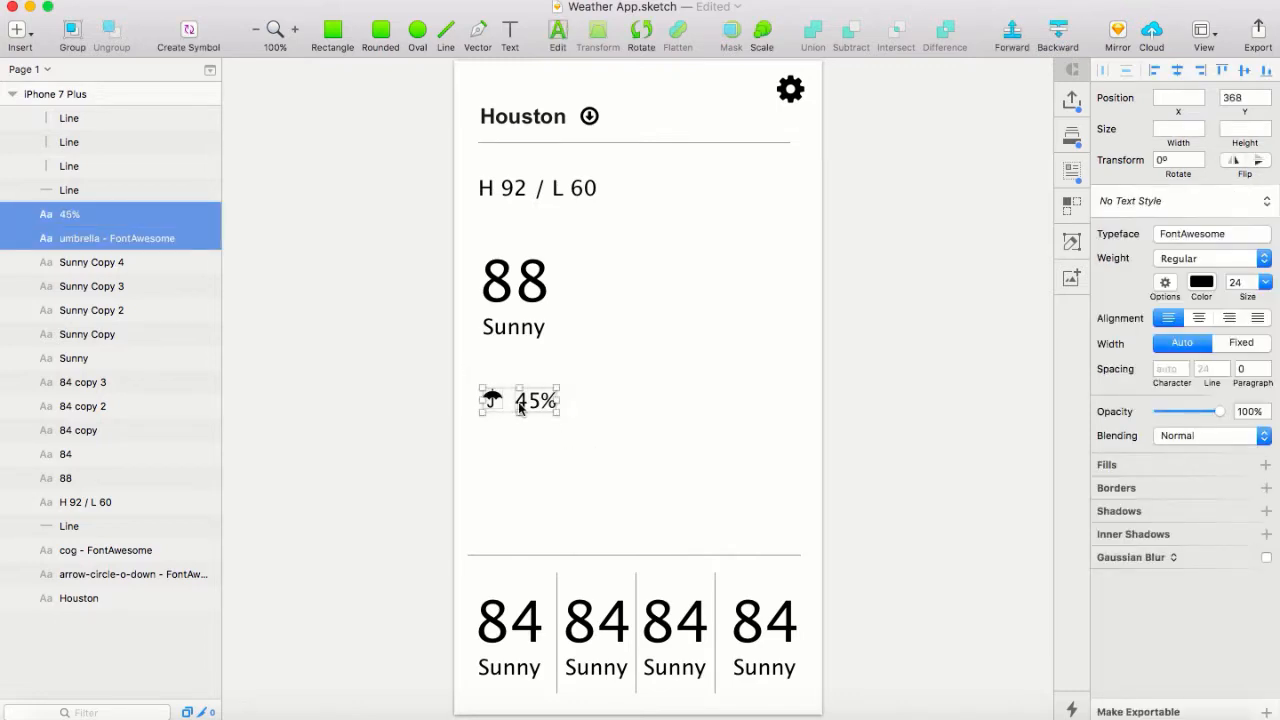
{"action": "left_click_drag", "start_coordinate": [519, 407], "coordinate": [504, 688]}
{"action": "key", "text": "Down"}
{"action": "key", "text": "Down"}
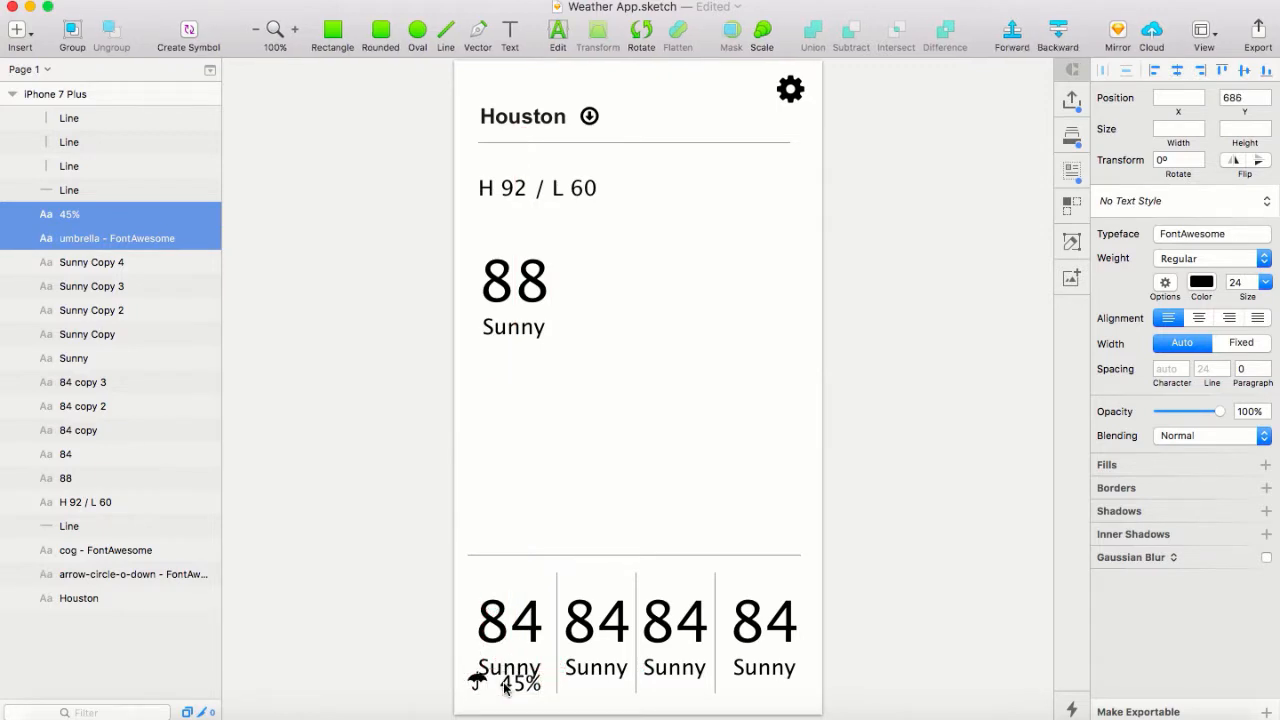
{"action": "key", "text": "Down"}
{"action": "key", "text": "Down"}
{"action": "key", "text": "Down"}
{"action": "key", "text": "Down"}
{"action": "key", "text": "Down"}
{"action": "key", "text": "Down"}
{"action": "key", "text": "Down"}
{"action": "key", "text": "Down"}
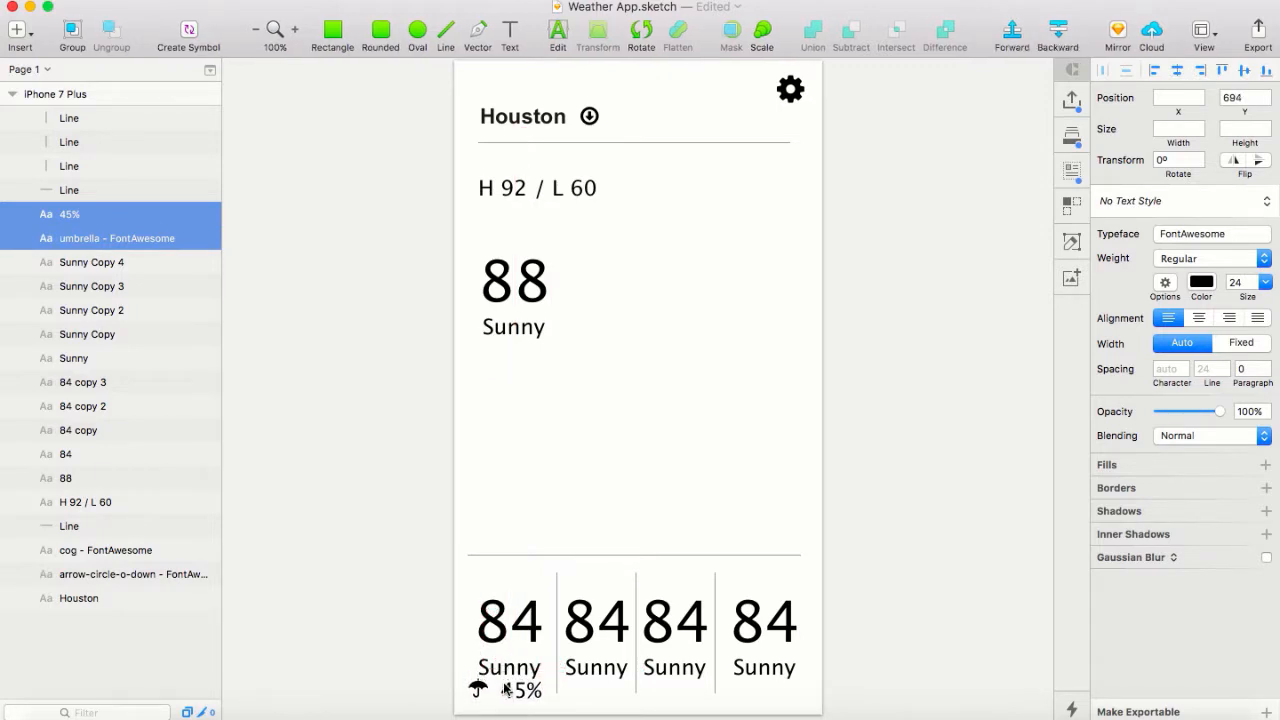
{"action": "key", "text": "Down"}
{"action": "key", "text": "Down"}
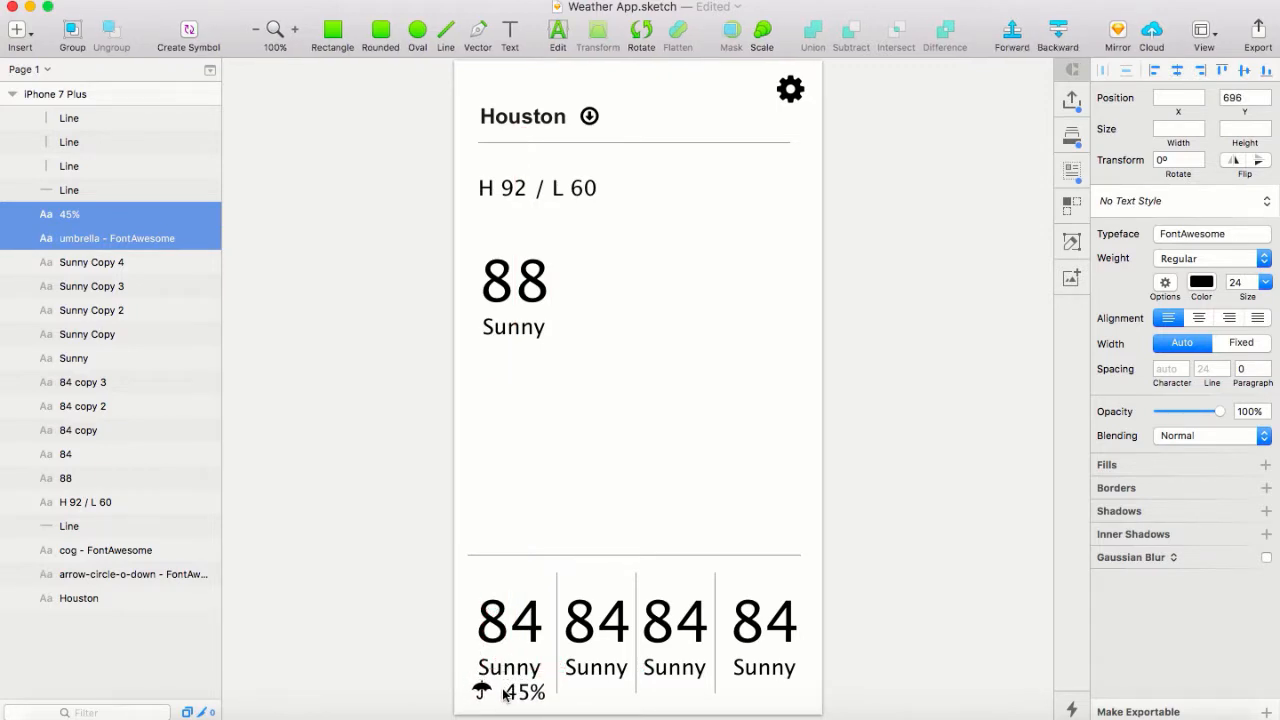
Copy the umbrella icon and 45% text together under Sunny in the second, third and fourth columns
{"action": "left_click", "coordinate": [505, 694]}
{"action": "left_click", "coordinate": [482, 690]}
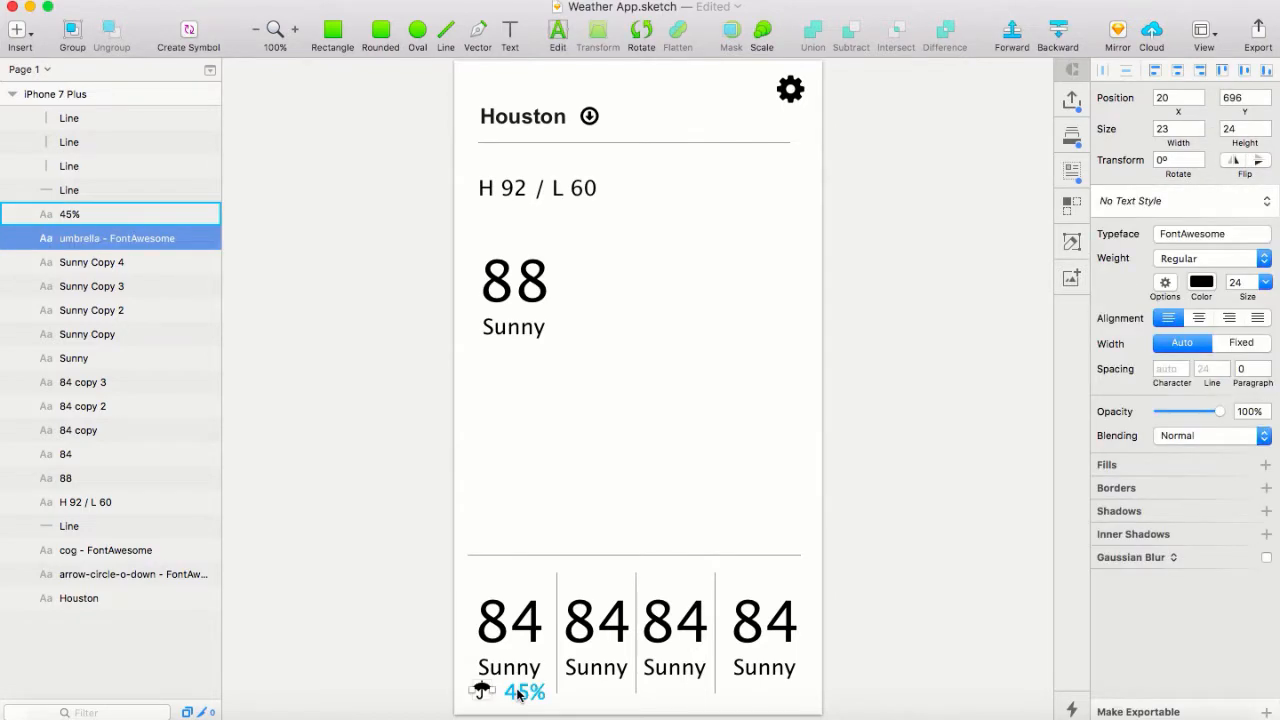
{"action": "left_click", "coordinate": [518, 694], "text": "shift"}
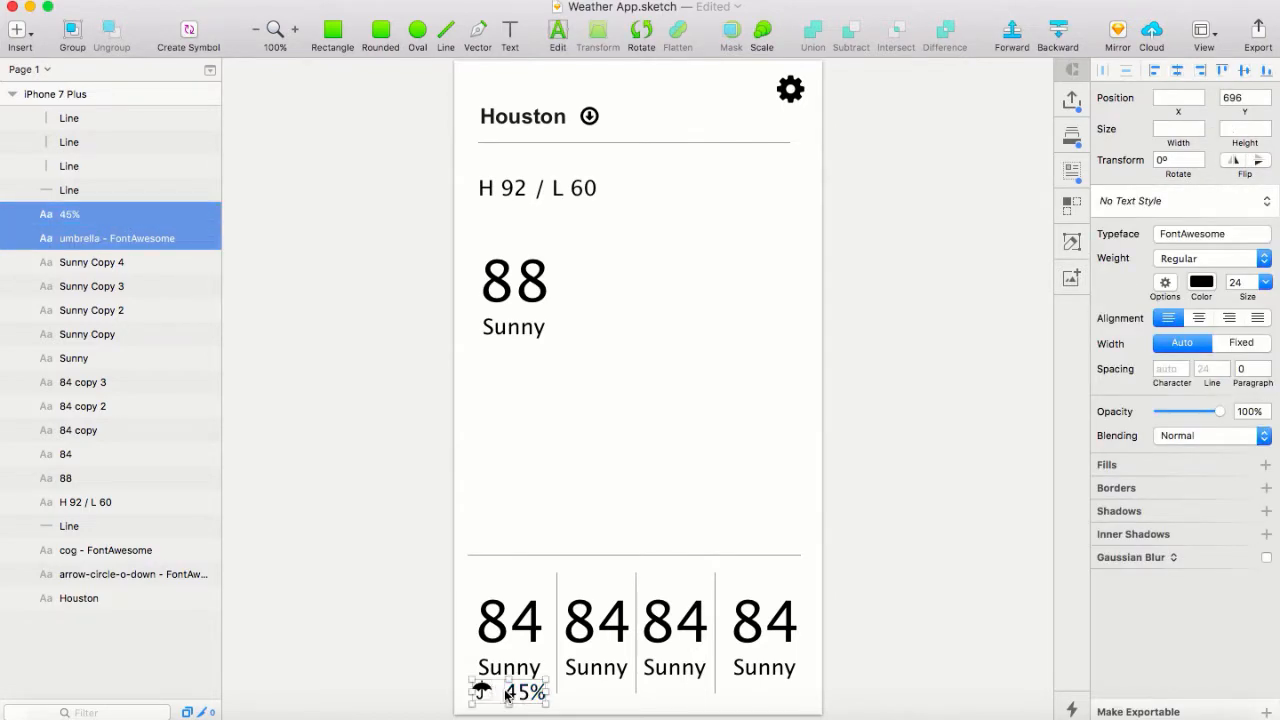
{"action": "left_click_drag", "start_coordinate": [507, 694], "coordinate": [592, 697]}
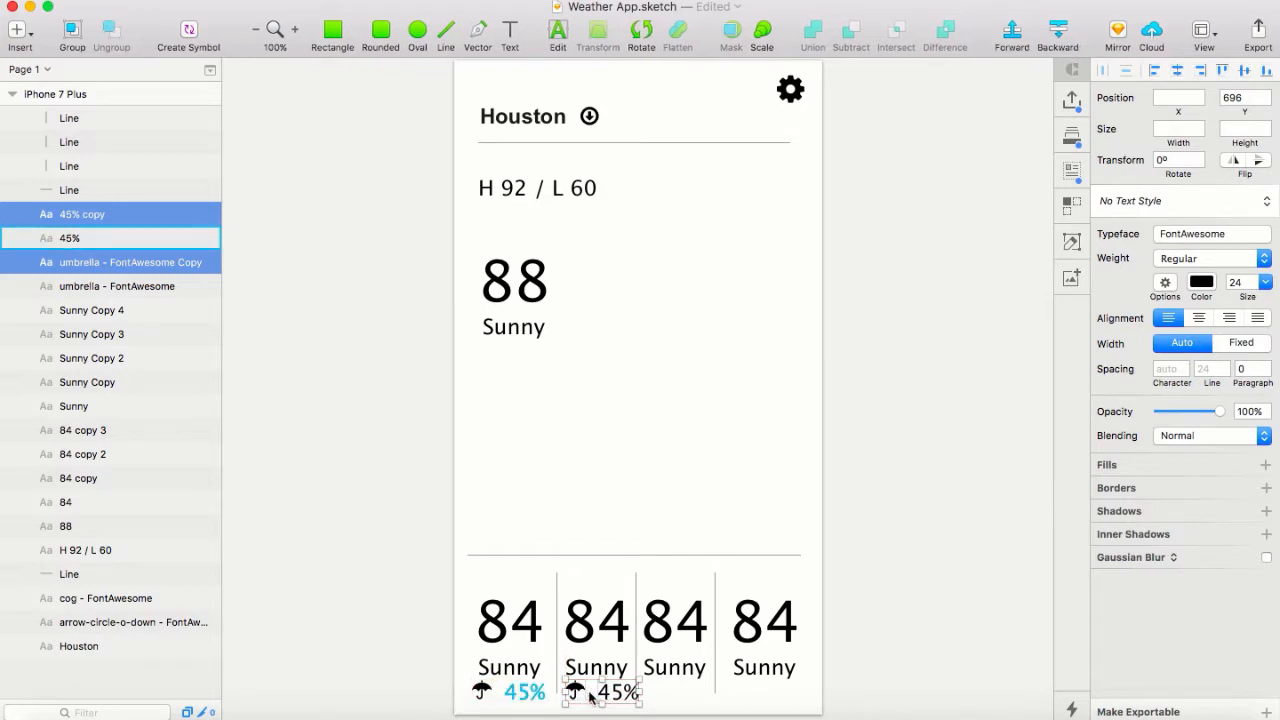
{"action": "left_click", "coordinate": [651, 700]}
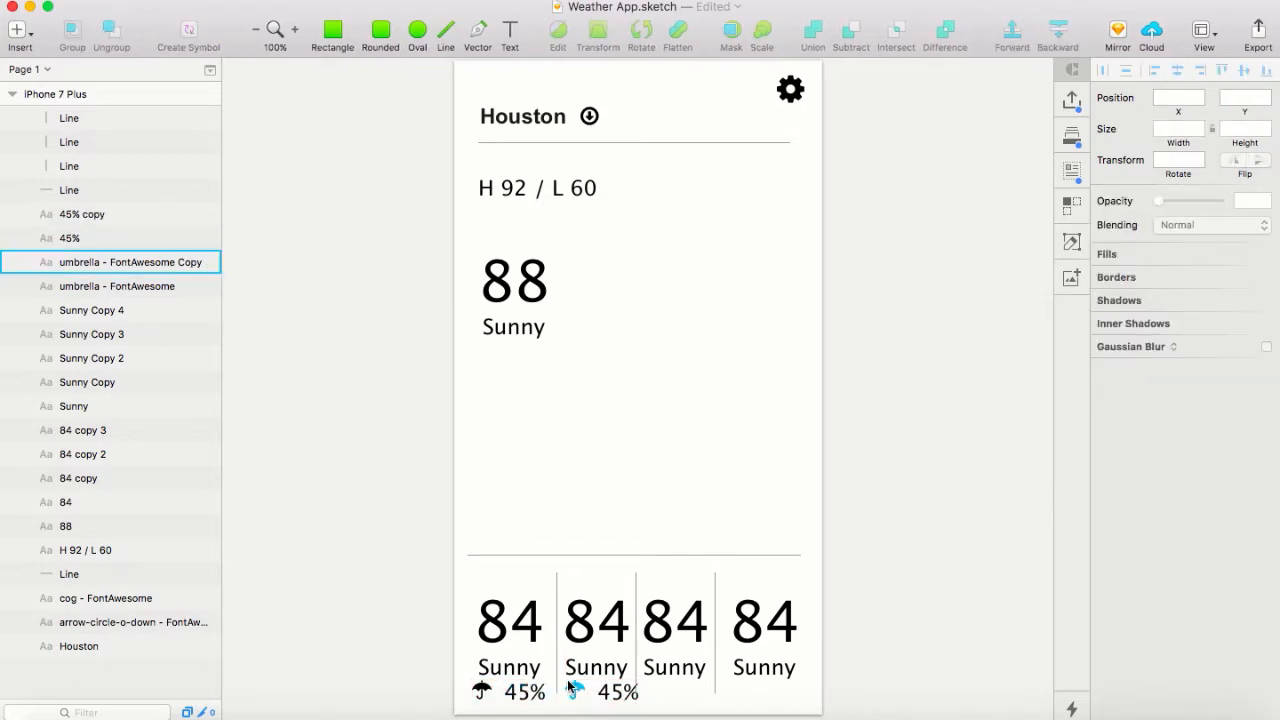
{"action": "left_click_drag", "start_coordinate": [570, 687], "coordinate": [790, 692]}
{"action": "key", "text": "super+z"}
{"action": "left_click", "coordinate": [576, 697]}
{"action": "left_click", "coordinate": [614, 692], "text": "shift"}
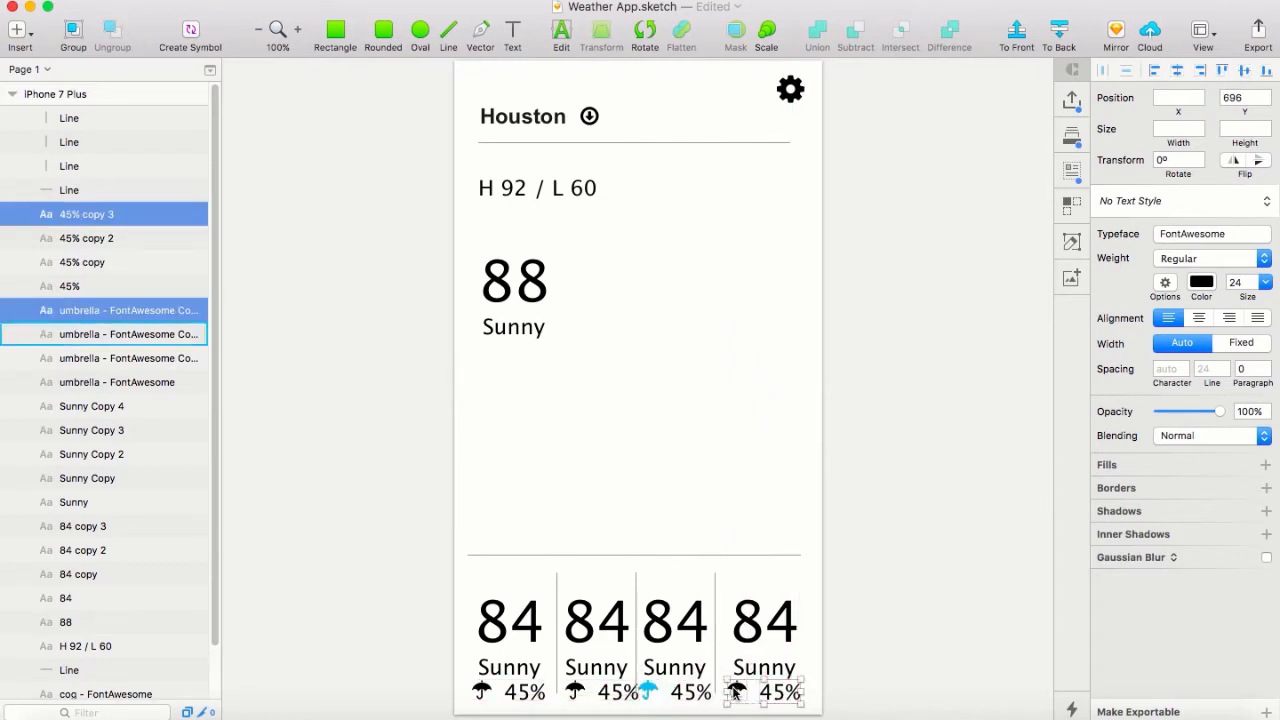
{"action": "left_click", "coordinate": [635, 514]}
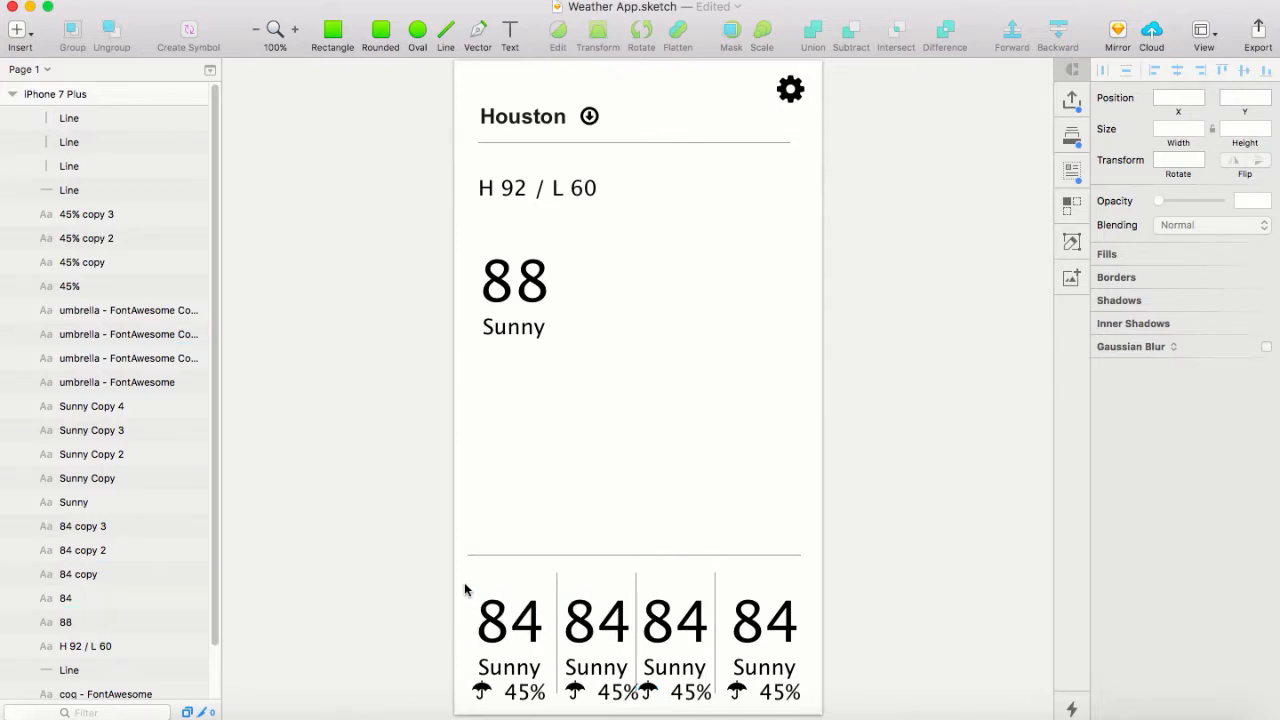
Shift all of the first column's contents slightly left, and nudge the first vertical line 8 px left to match
{"action": "left_click_drag", "start_coordinate": [463, 586], "coordinate": [533, 712]}
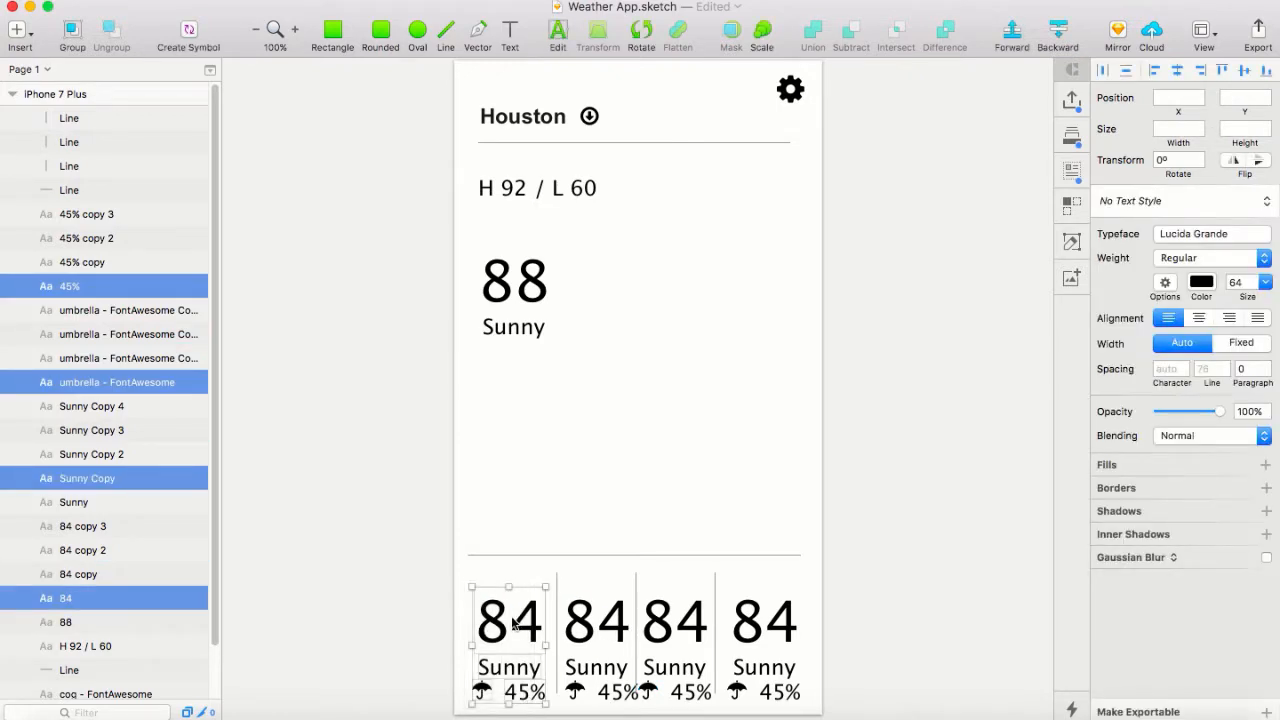
{"action": "left_click_drag", "start_coordinate": [507, 620], "coordinate": [499, 620]}
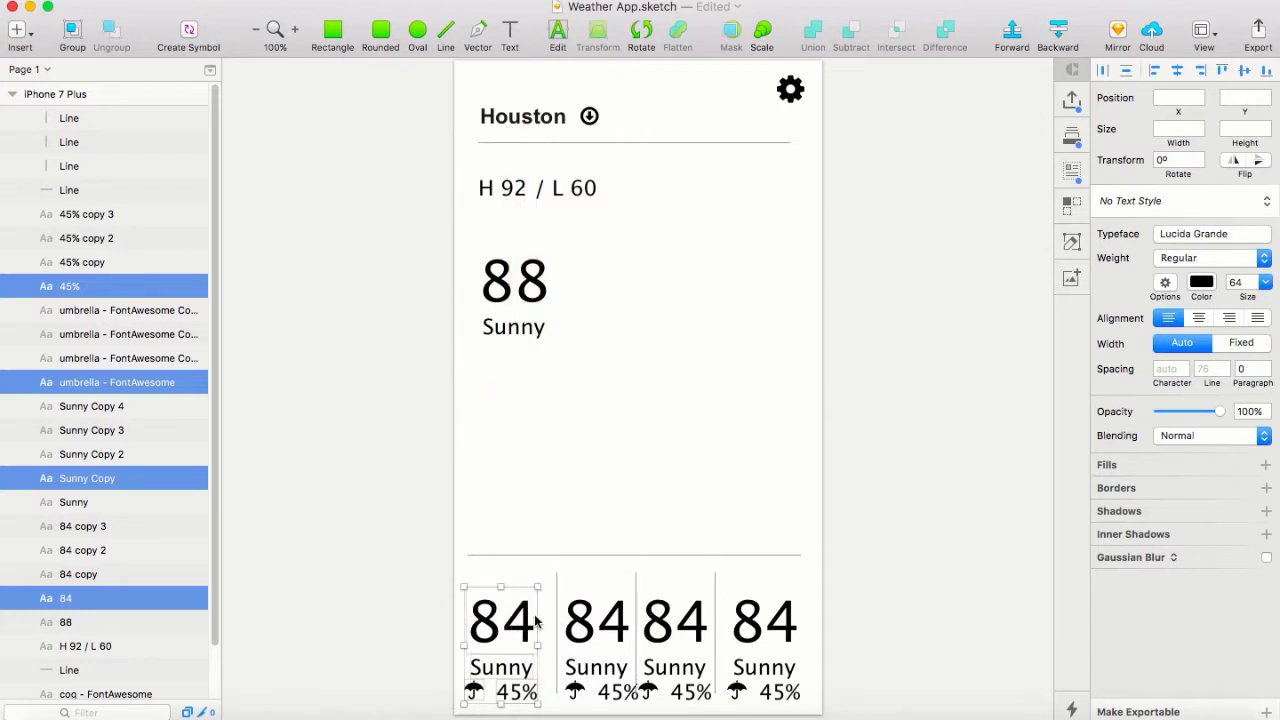
{"action": "left_click", "coordinate": [555, 620]}
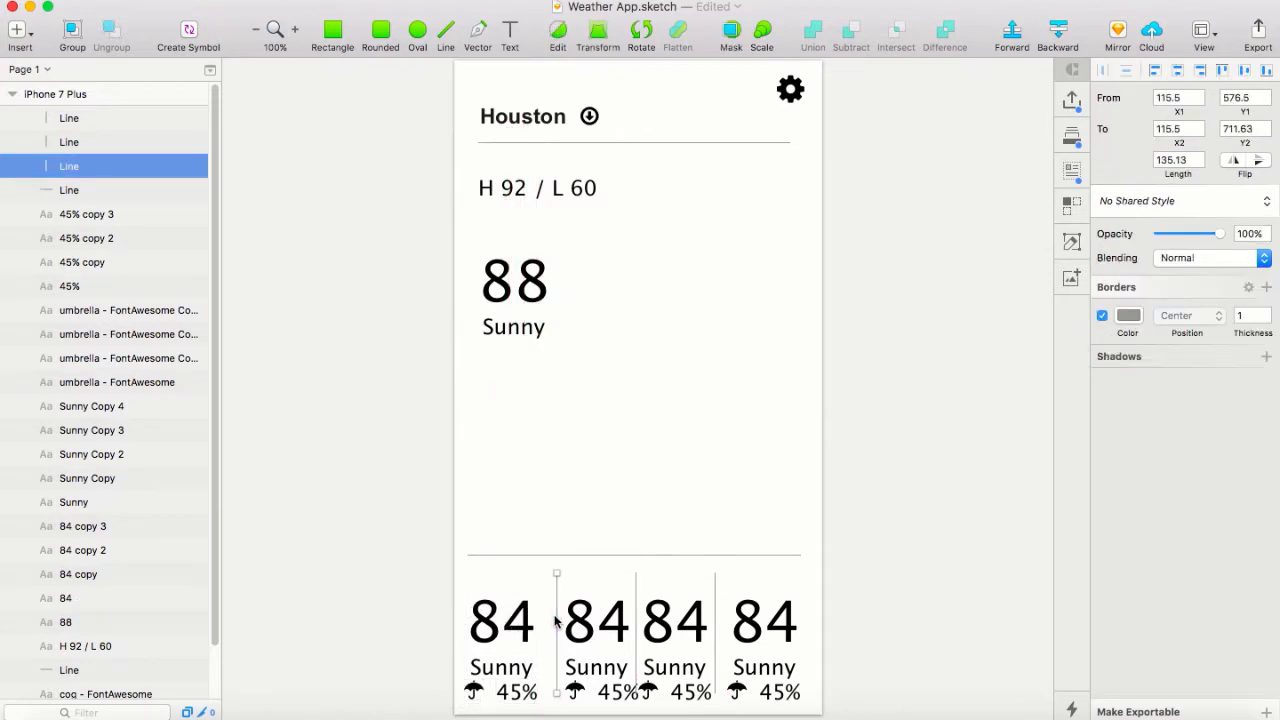
{"action": "key", "text": "Left"}
{"action": "key", "text": "Left"}
{"action": "key", "text": "Left"}
{"action": "key", "text": "Left"}
{"action": "key", "text": "Left"}
{"action": "key", "text": "Left"}
{"action": "key", "text": "Left"}
{"action": "key", "text": "Left"}
{"action": "left_click", "coordinate": [557, 596]}
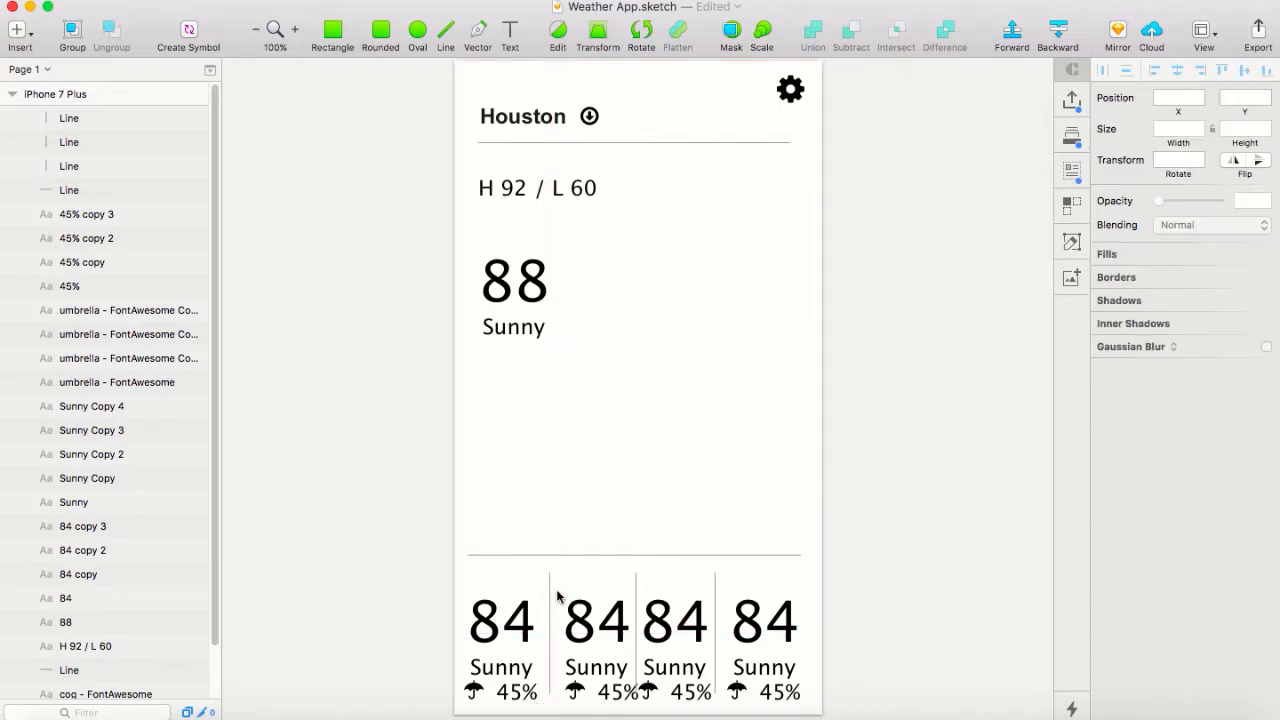
Nudge all of the second column's contents about 7 px left to clear the second vertical line
{"action": "left_click_drag", "start_coordinate": [557, 596], "coordinate": [625, 697]}
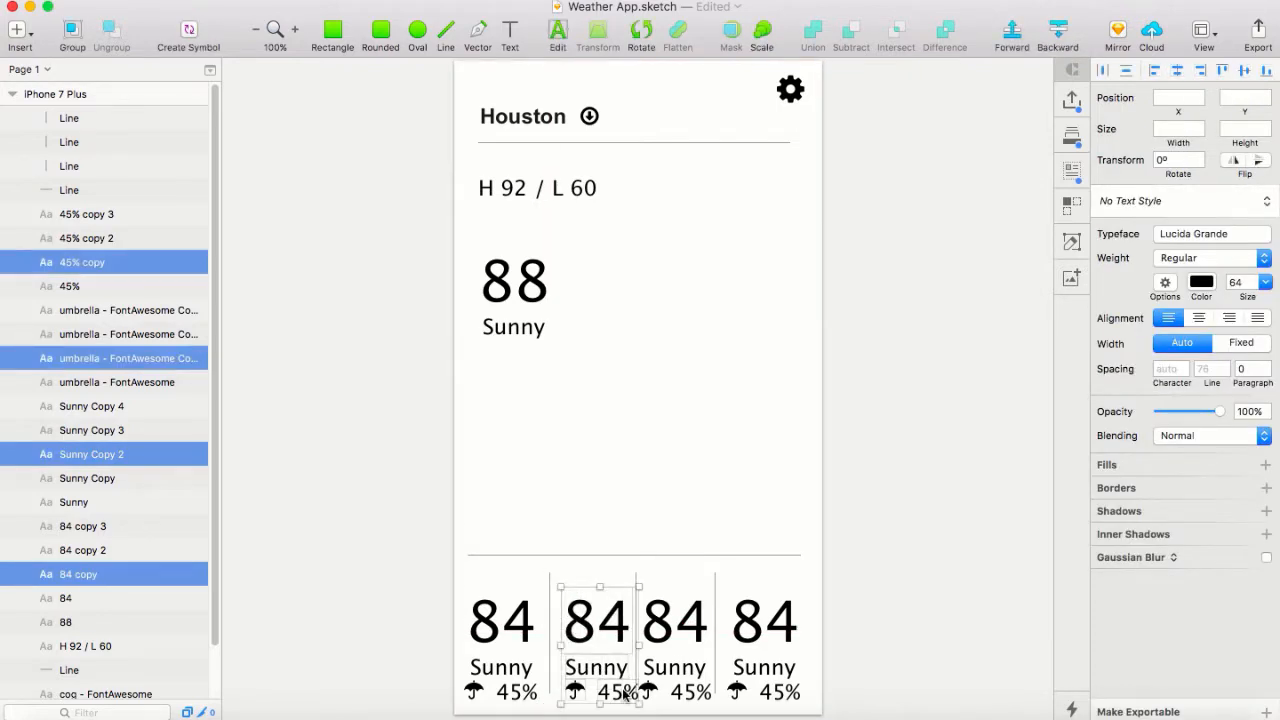
{"action": "key", "text": "Left"}
{"action": "key", "text": "Left"}
{"action": "key", "text": "Left"}
{"action": "key", "text": "Left"}
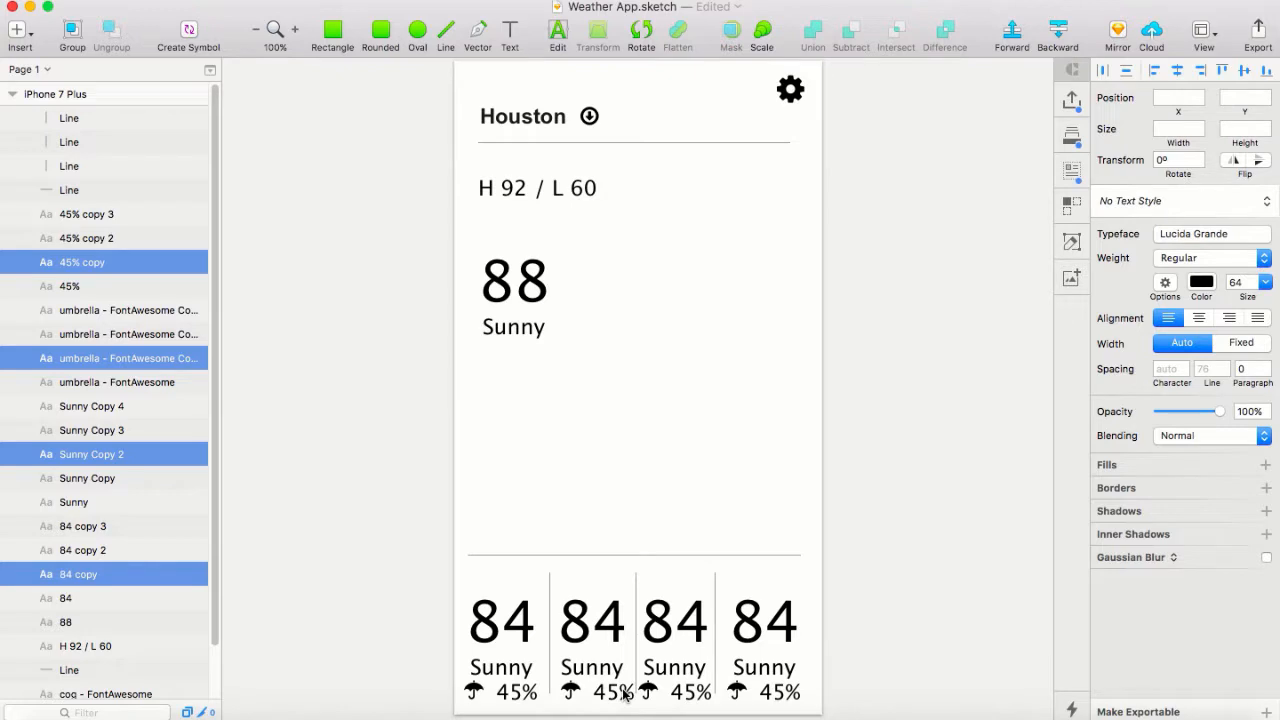
{"action": "key", "text": "Left"}
{"action": "key", "text": "Left"}
{"action": "key", "text": "Left"}
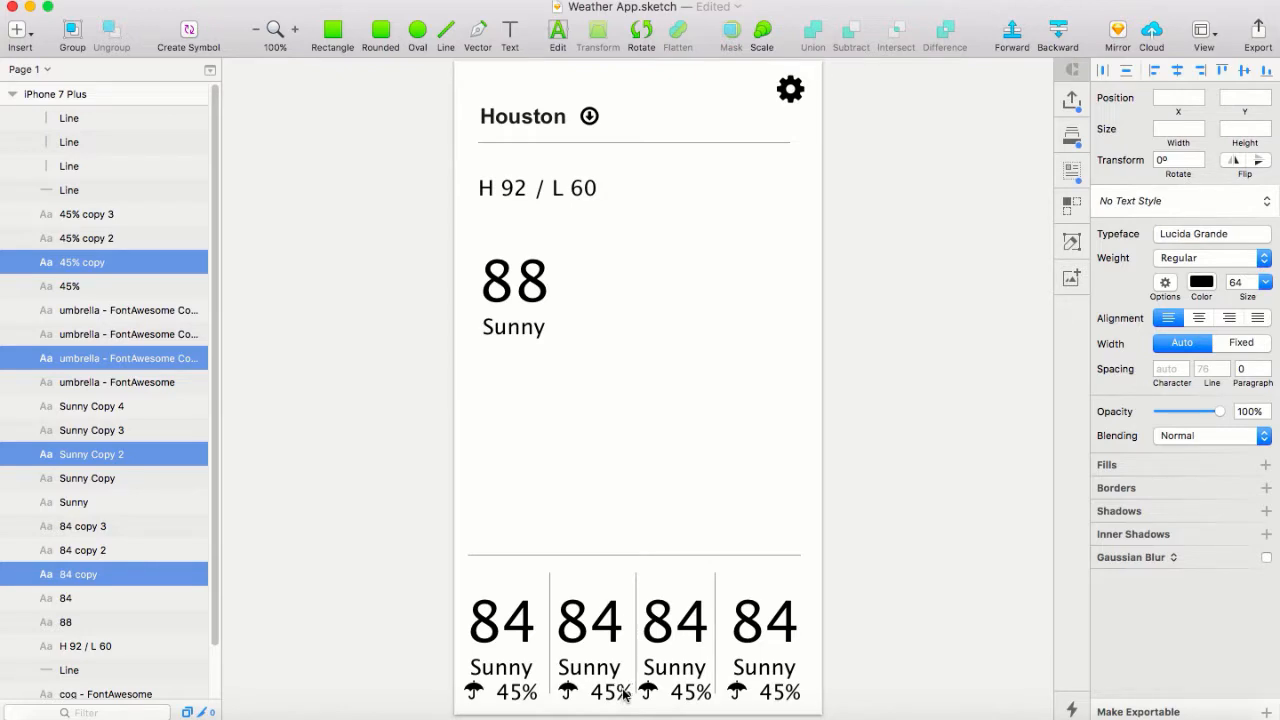
{"action": "left_click", "coordinate": [614, 481]}
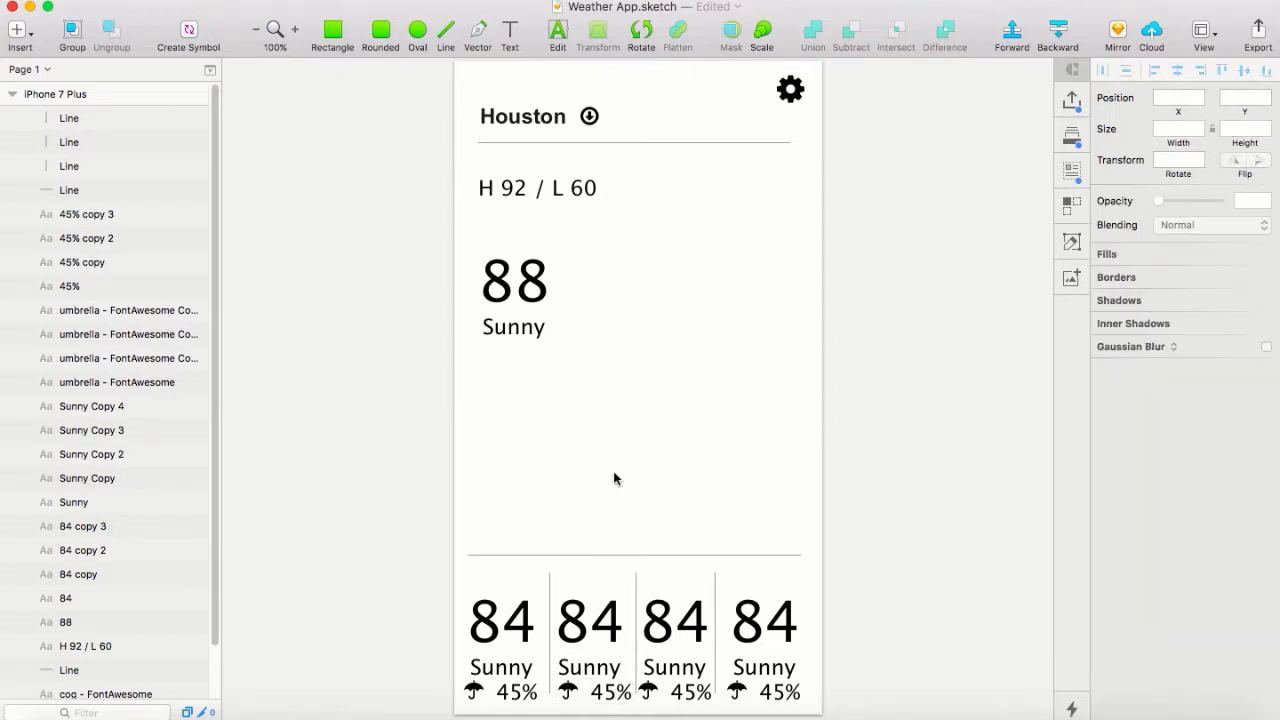
Lower the horizontal divider above the forecast until it meets the tops of the vertical lines
{"action": "left_click", "coordinate": [612, 558]}
{"action": "left_click_drag", "start_coordinate": [612, 562], "coordinate": [610, 574]}
{"action": "left_click", "coordinate": [612, 546]}
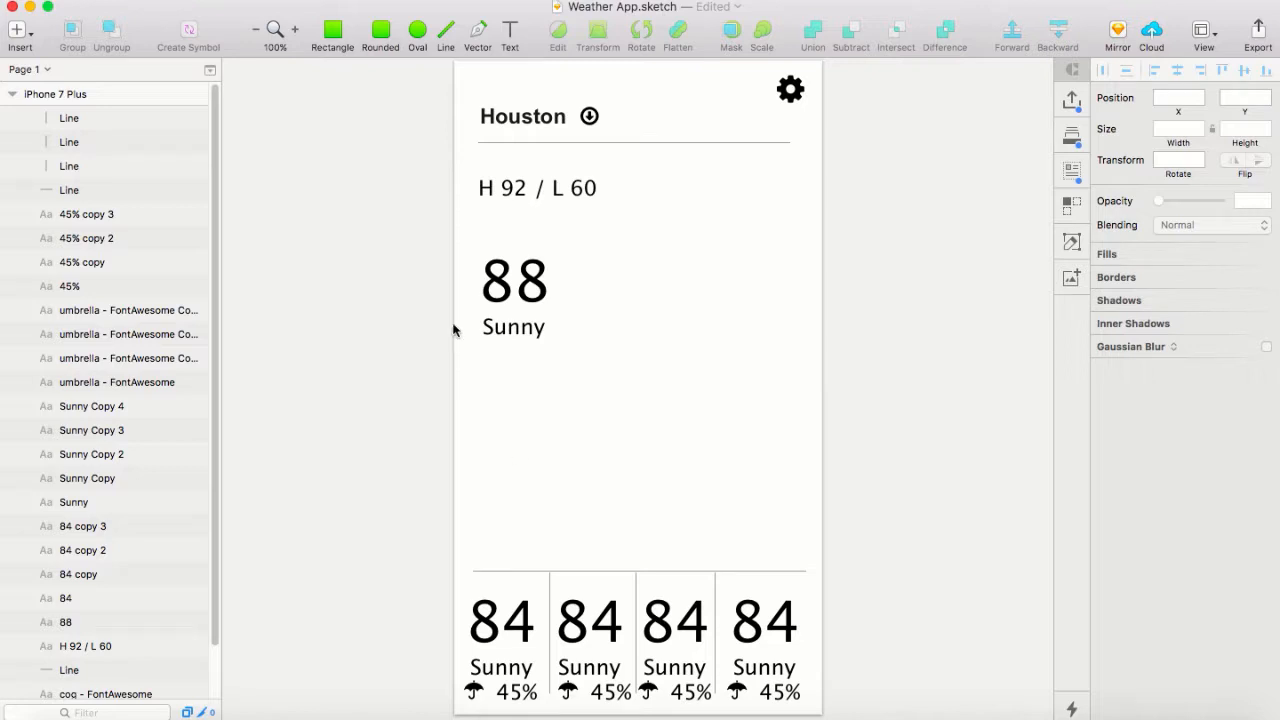
Add a text layer in the empty area below the current Sunny label and set its font size to 36
{"action": "left_click", "coordinate": [509, 32]}
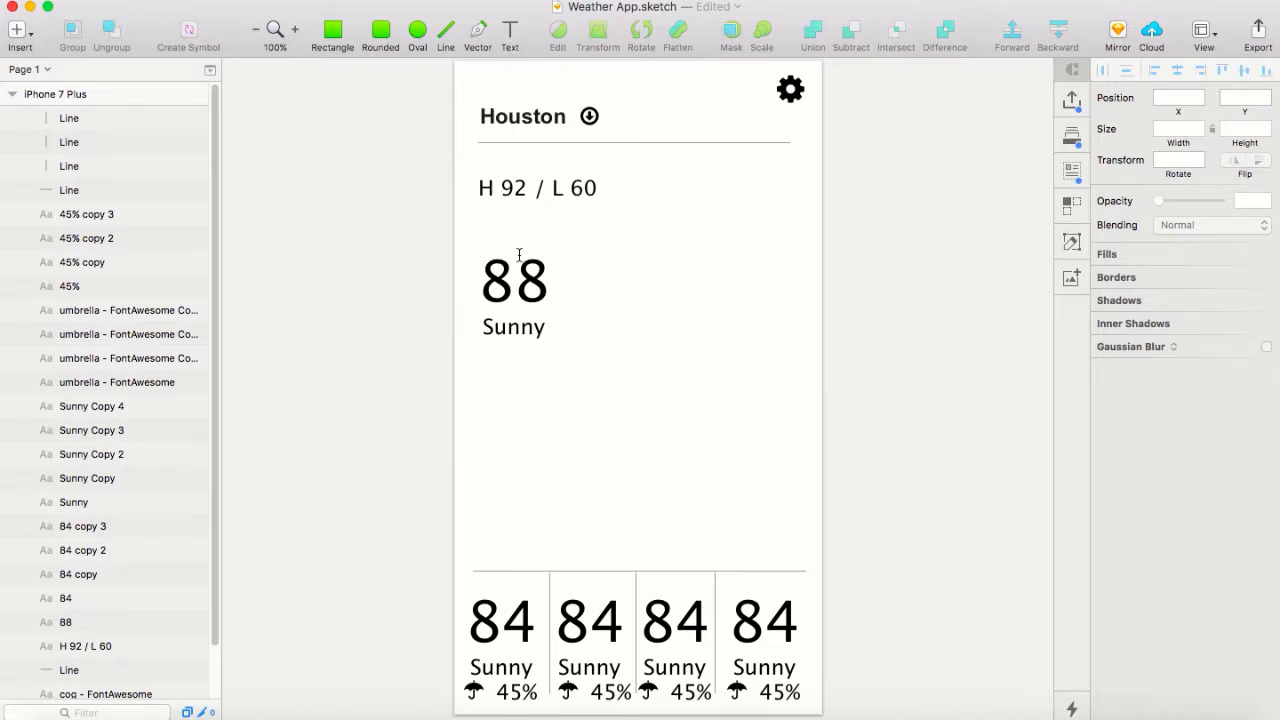
{"action": "left_click", "coordinate": [509, 40]}
{"action": "left_click", "coordinate": [515, 48]}
{"action": "left_click", "coordinate": [501, 410]}
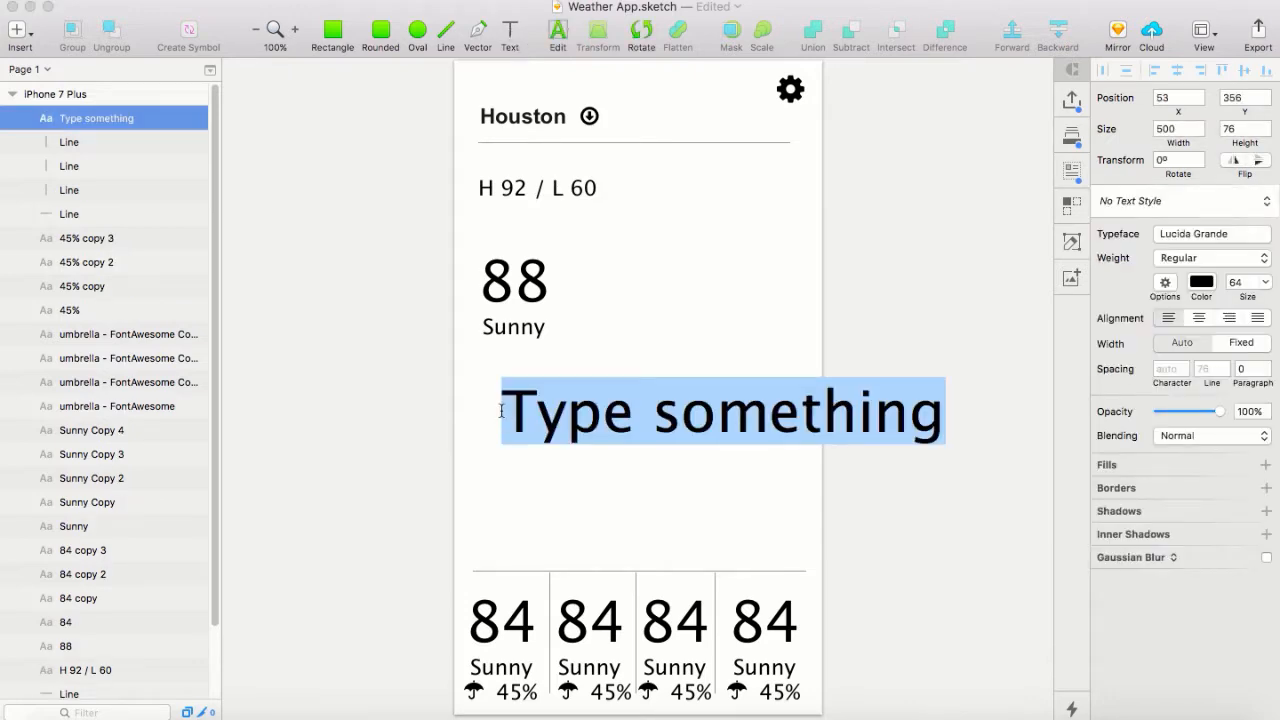
{"action": "left_click", "coordinate": [1264, 285]}
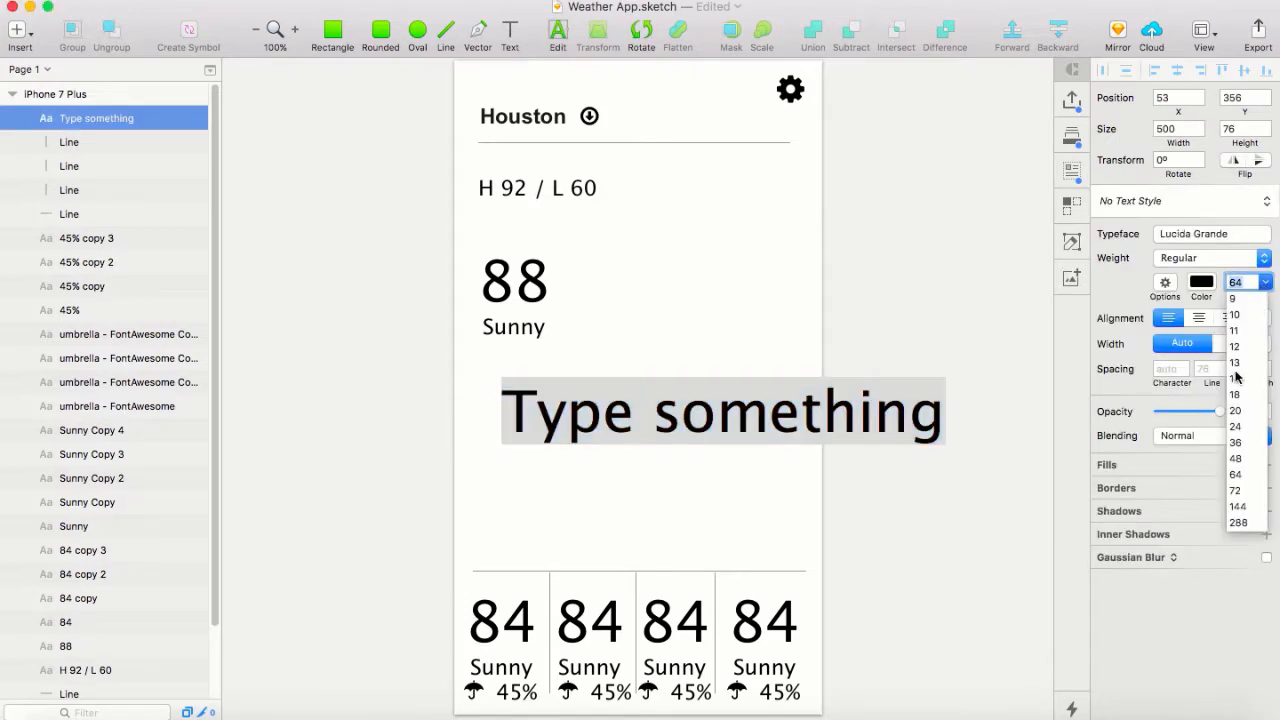
{"action": "left_click", "coordinate": [1236, 427]}
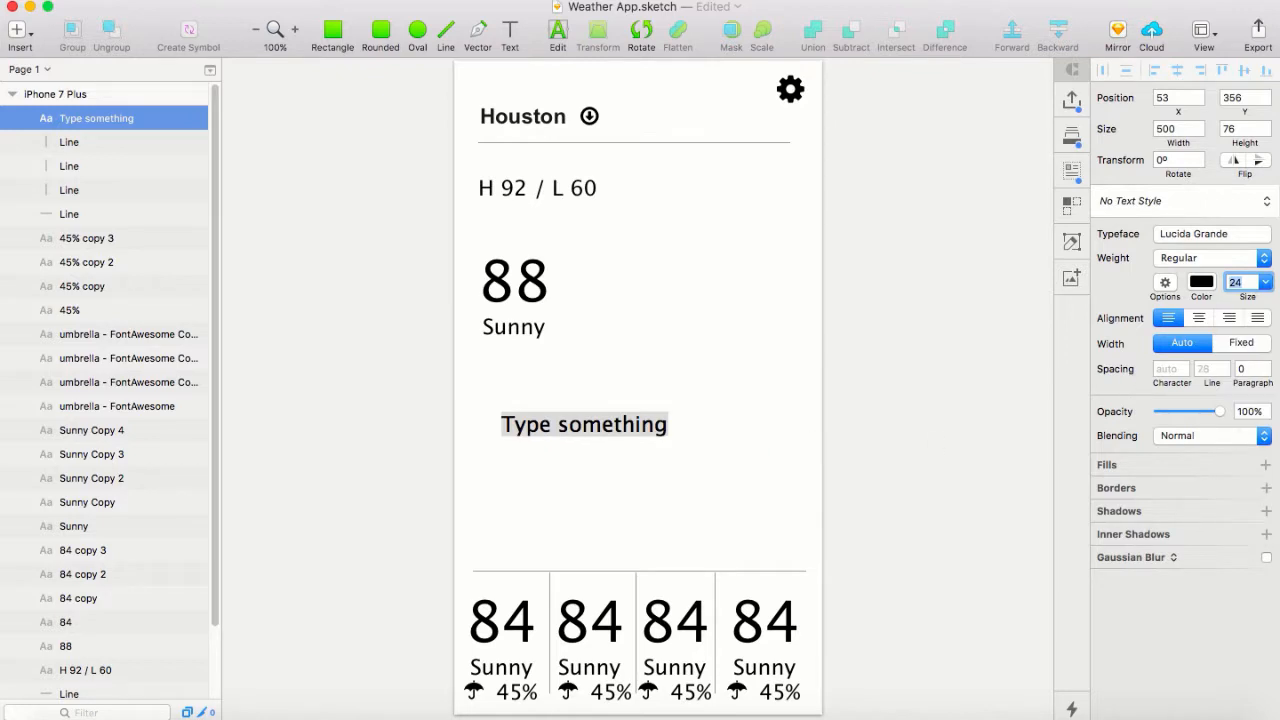
{"action": "left_click", "coordinate": [1266, 284]}
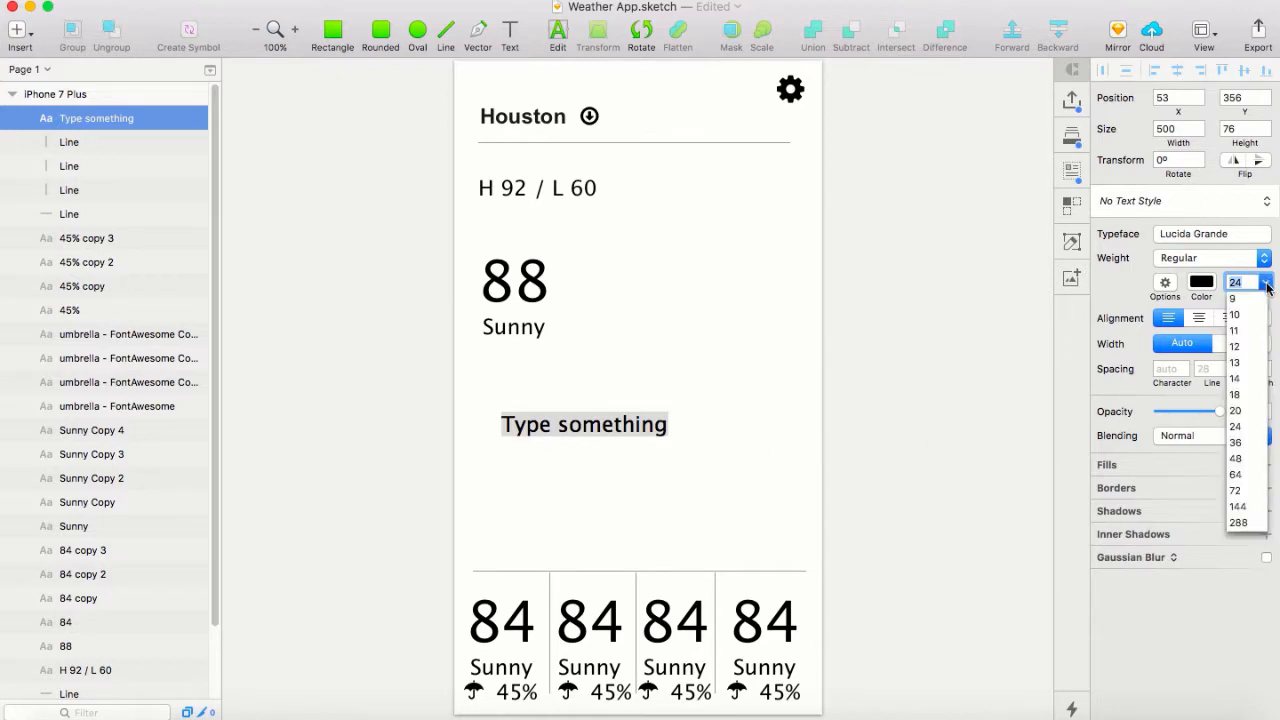
{"action": "left_click", "coordinate": [1236, 442]}
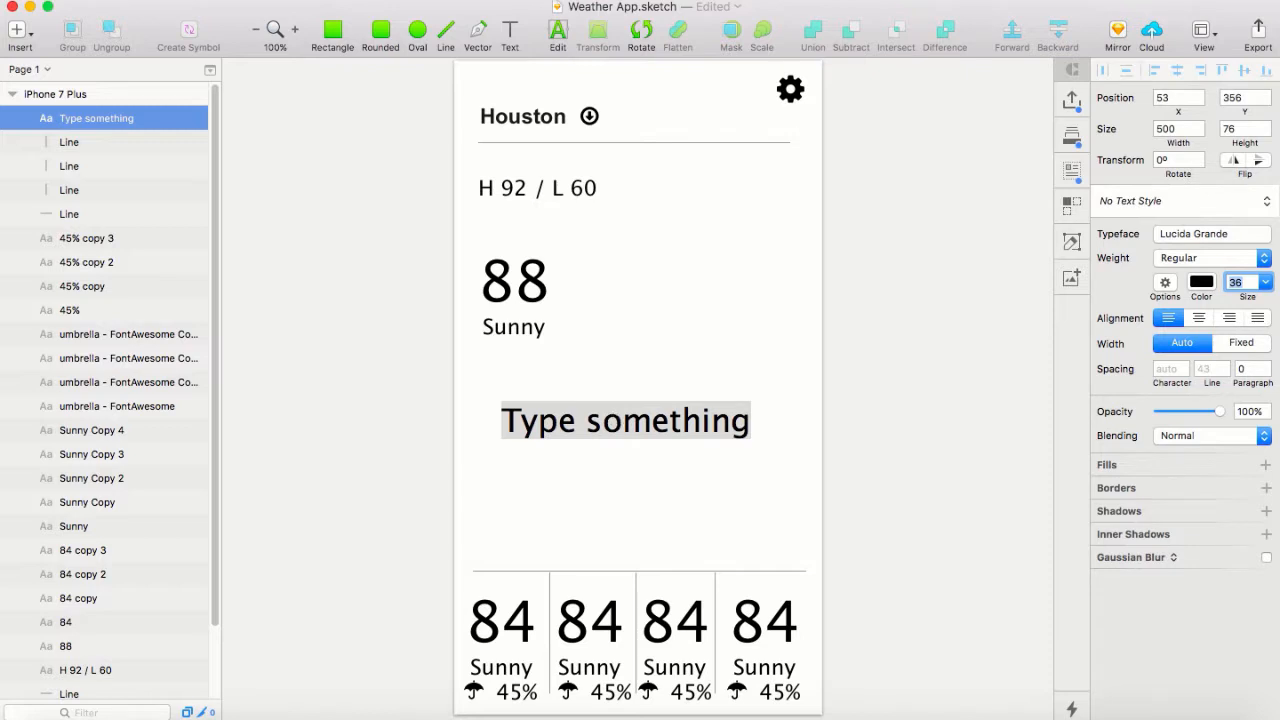
{"action": "type", "text": "Gene"}
{"action": "double_click", "coordinate": [597, 421]}
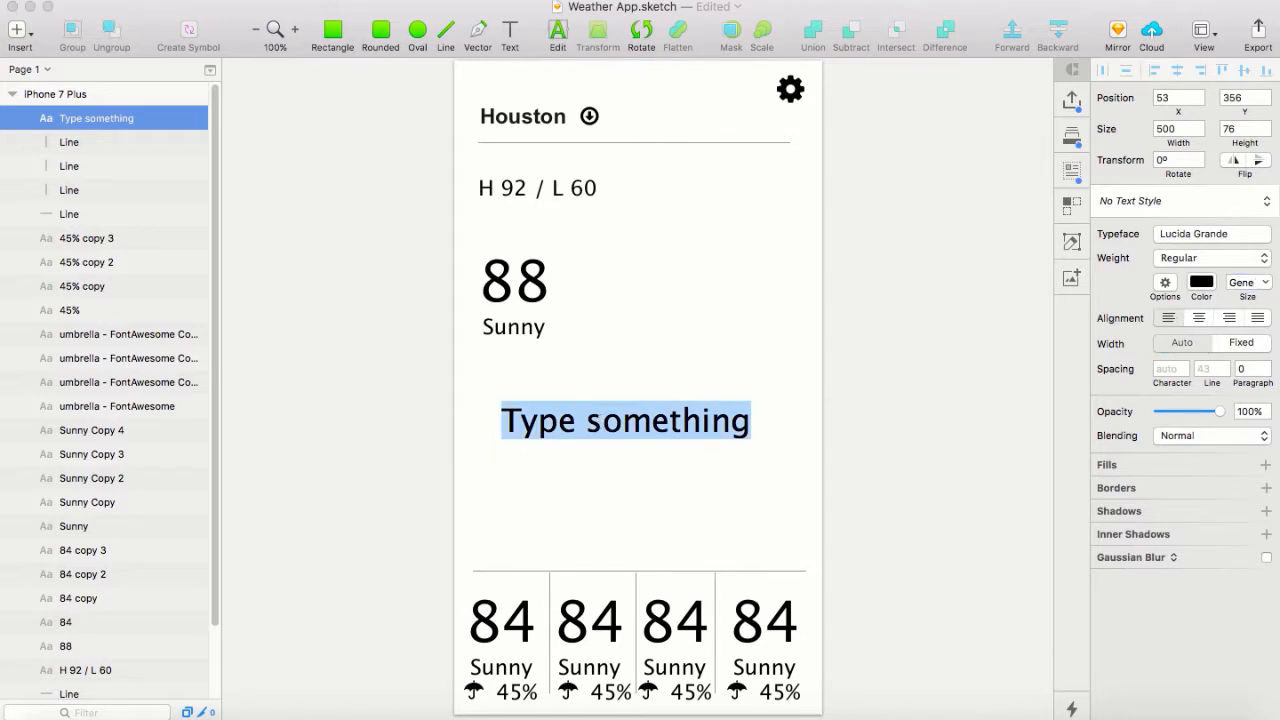
{"action": "left_click", "coordinate": [1264, 284]}
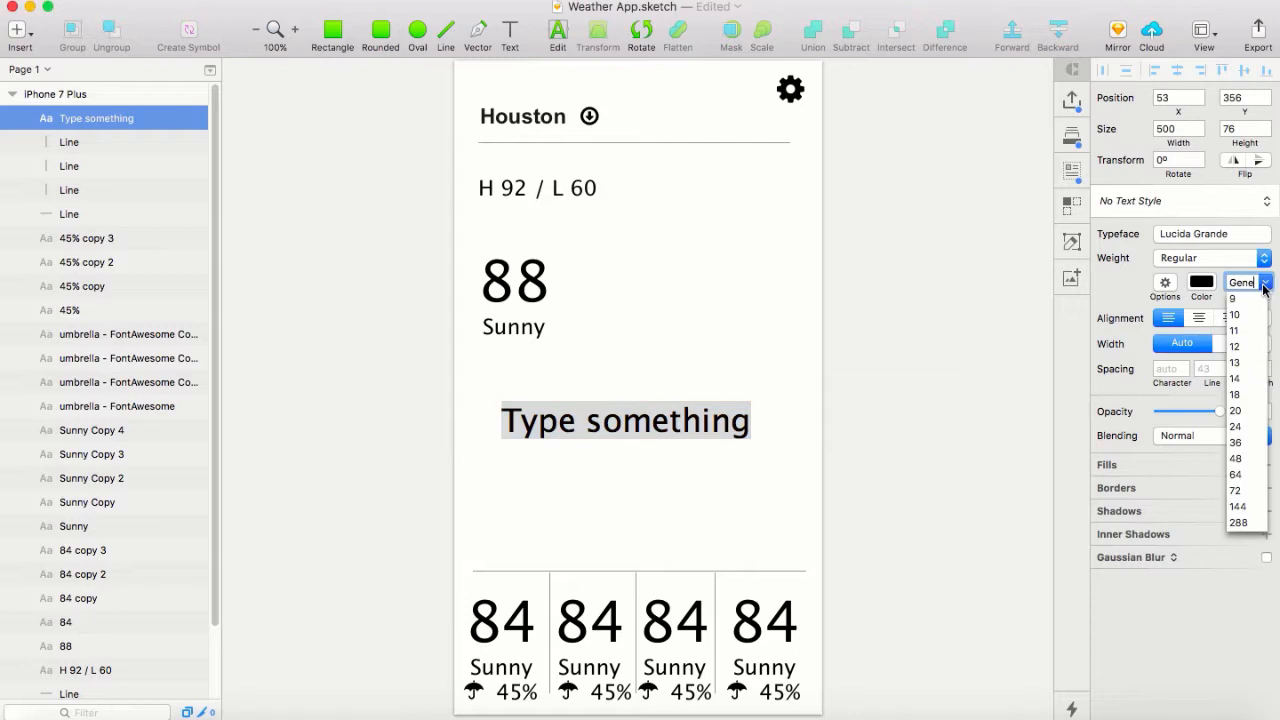
{"action": "left_click", "coordinate": [1240, 444]}
Replace the new layer's placeholder text with "Generally clear."
{"action": "left_click", "coordinate": [676, 400]}
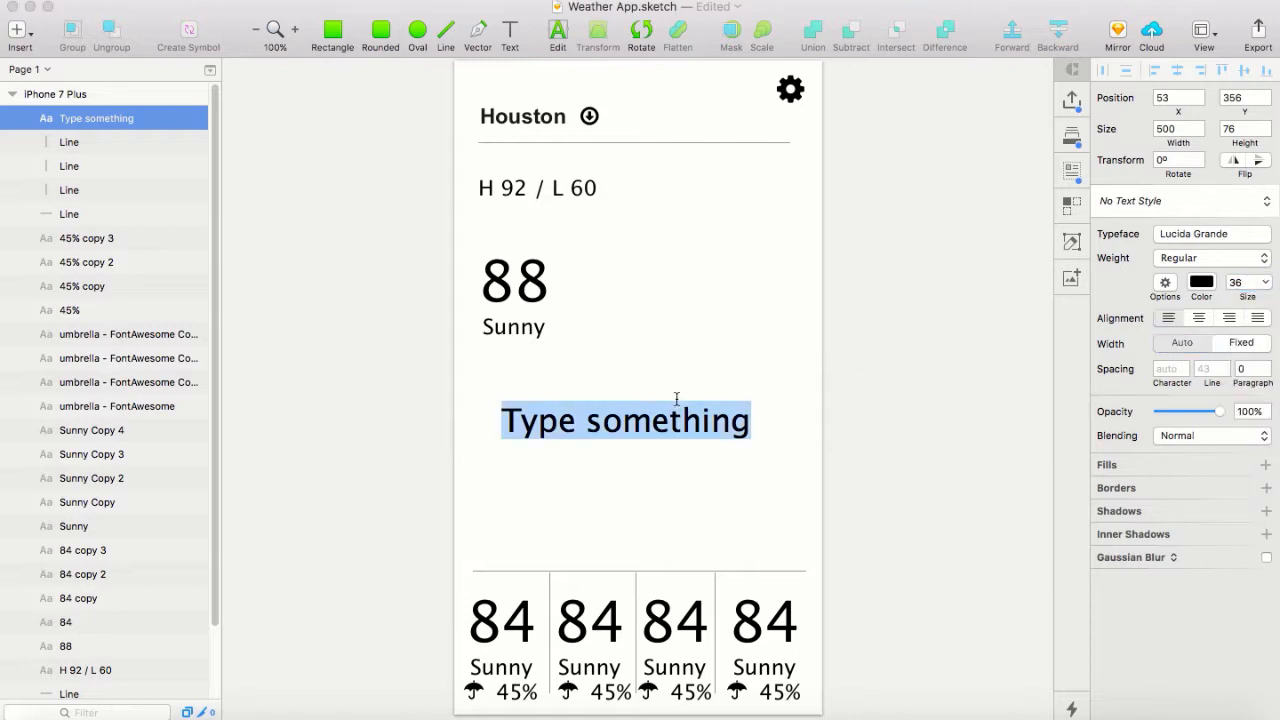
{"action": "type", "text": "Ge"}
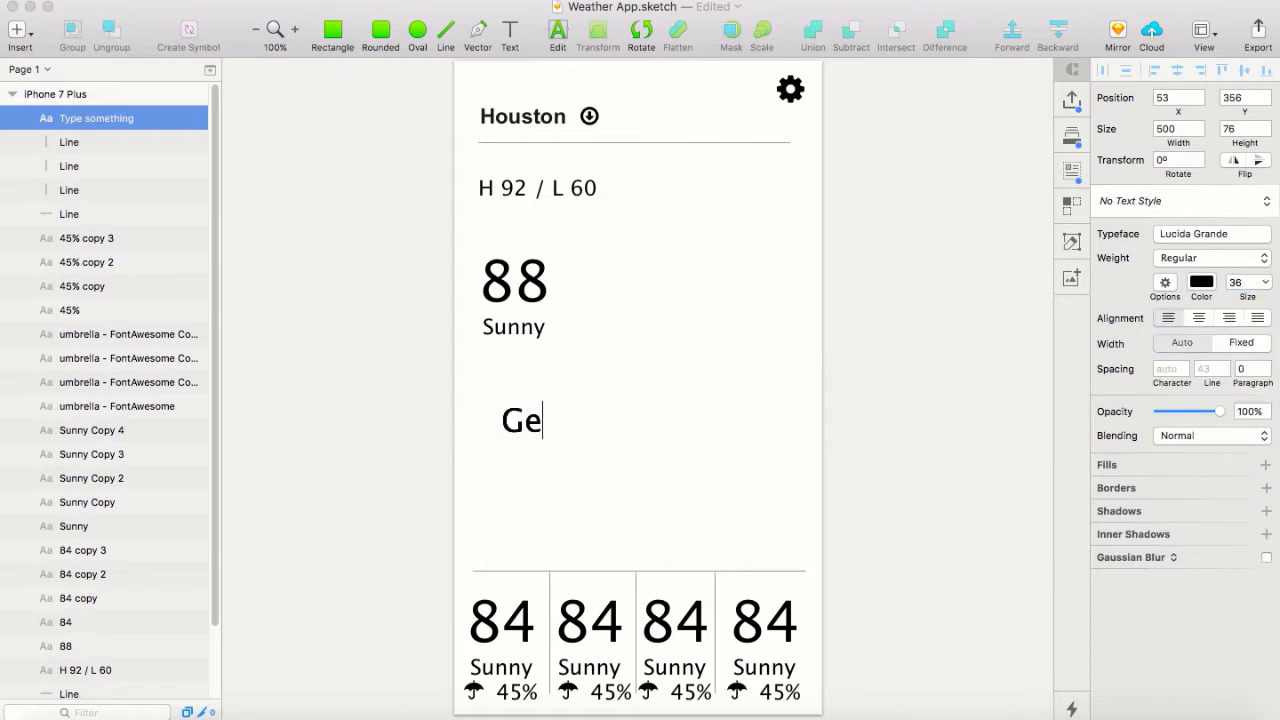
{"action": "type", "text": "nerall"}
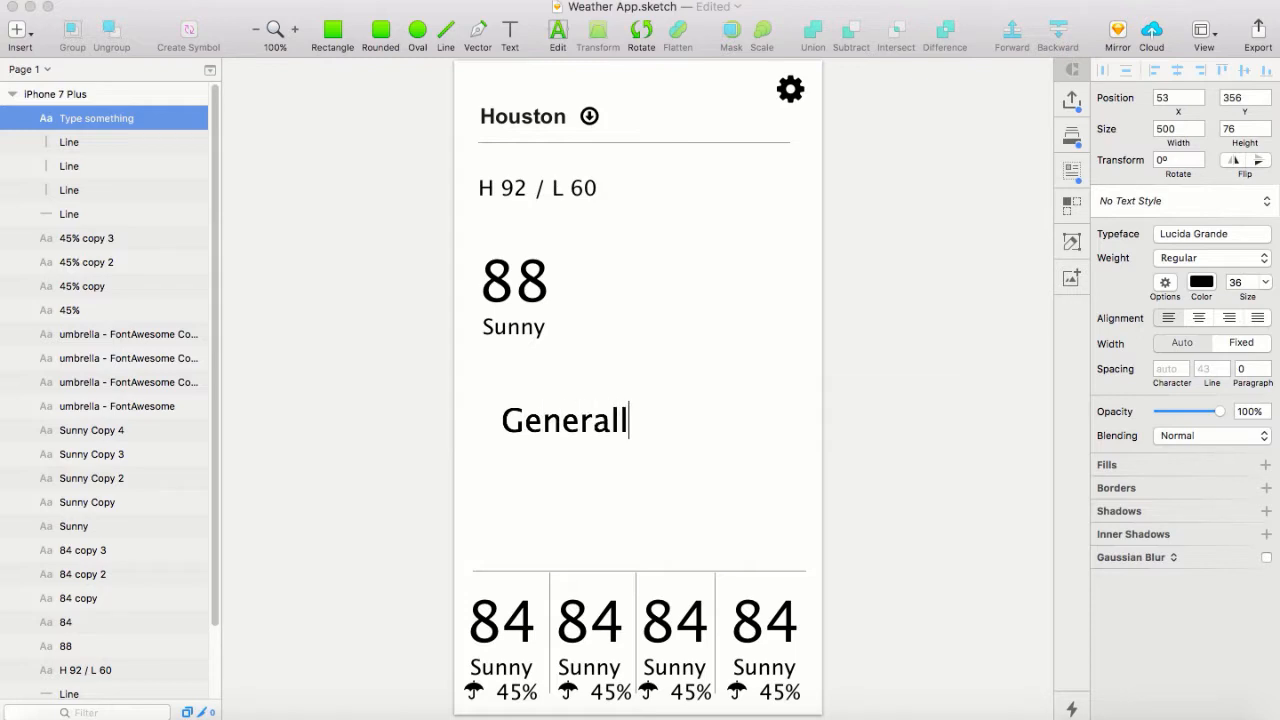
{"action": "type", "text": "y clear."}
Replace the summary text with "Clear sky, minimal rain." and set its font size to 24
{"action": "left_click_drag", "start_coordinate": [729, 422], "coordinate": [494, 417]}
{"action": "type", "text": "Clear sk"}
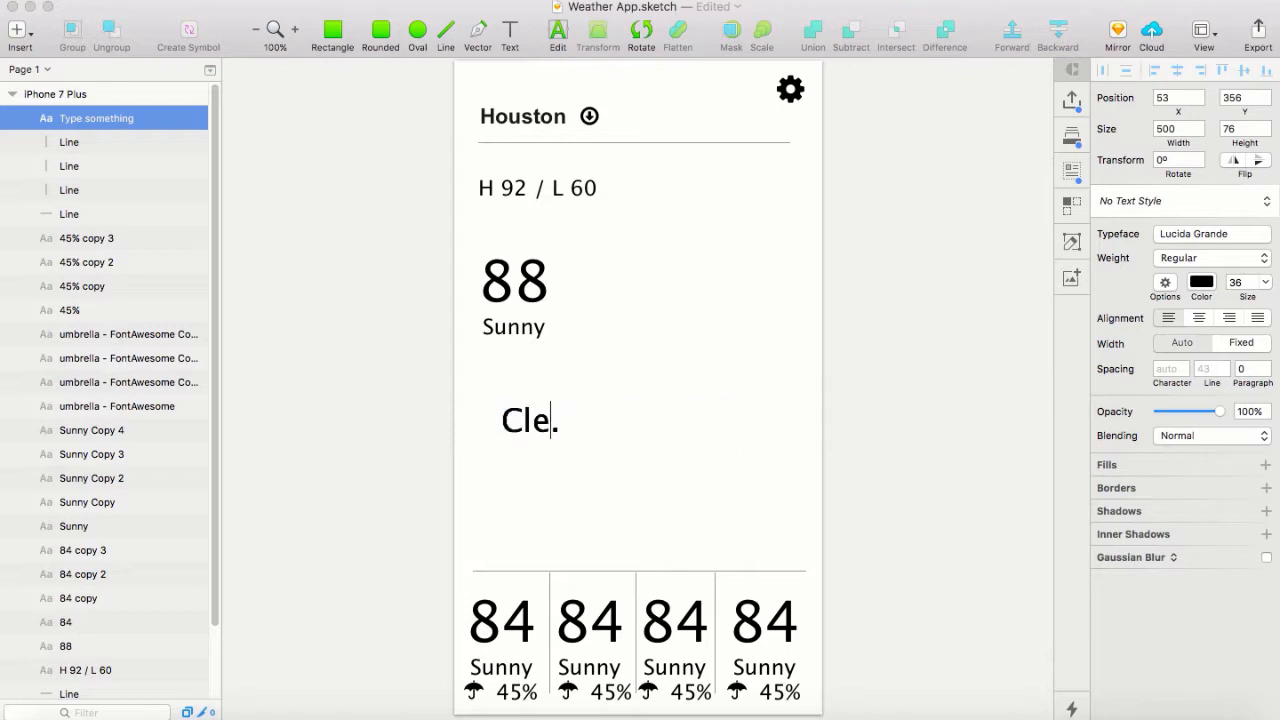
{"action": "type", "text": "y,"}
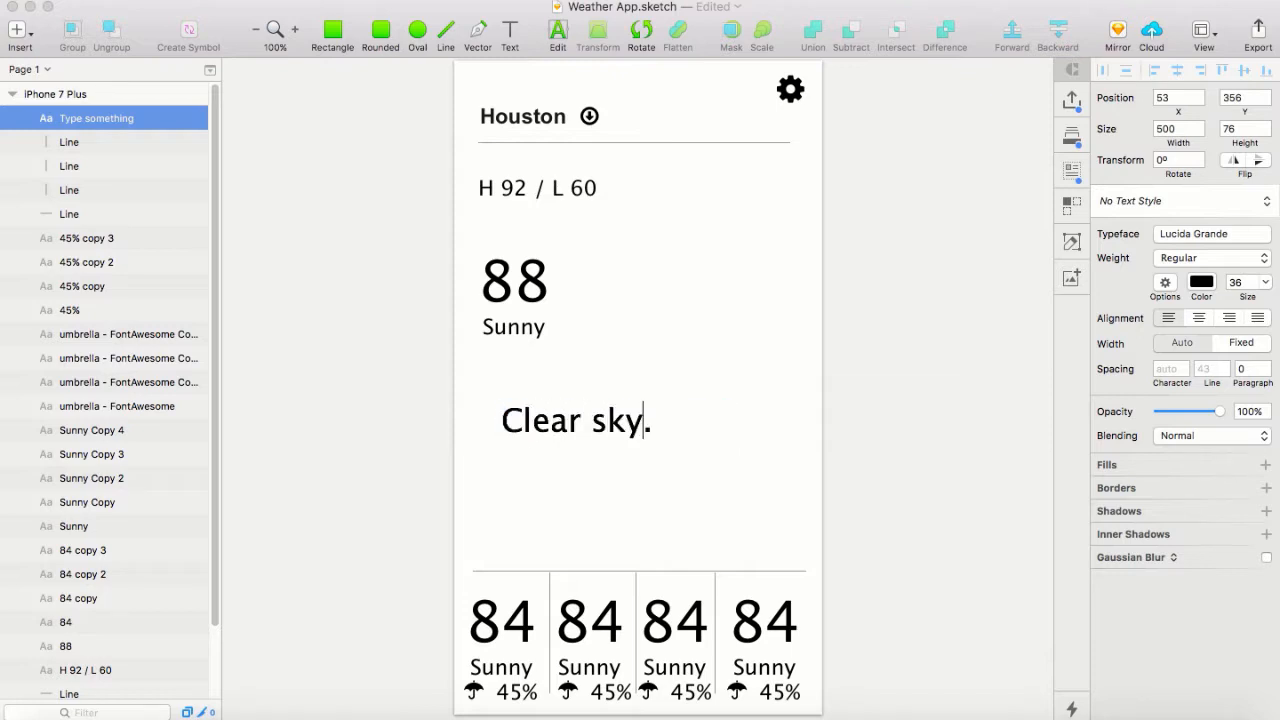
{"action": "type", "text": " mi"}
{"action": "type", "text": "nimal rain"}
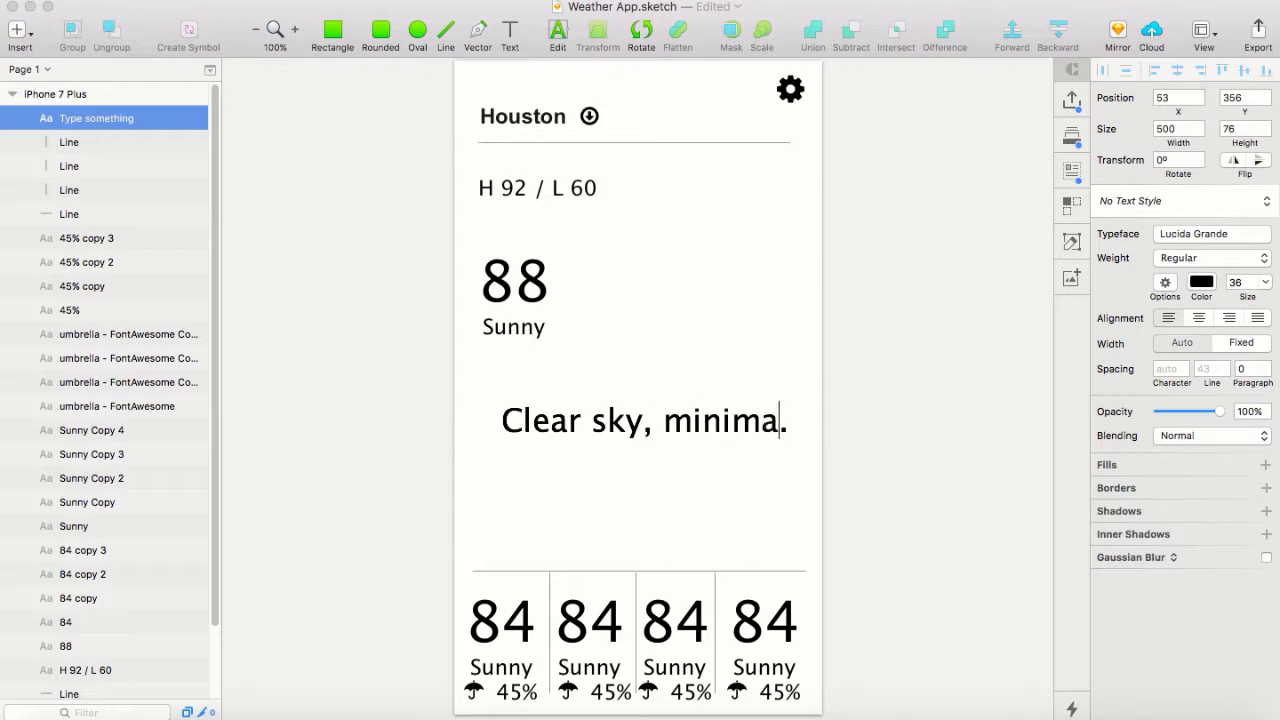
{"action": "key", "text": "Escape"}
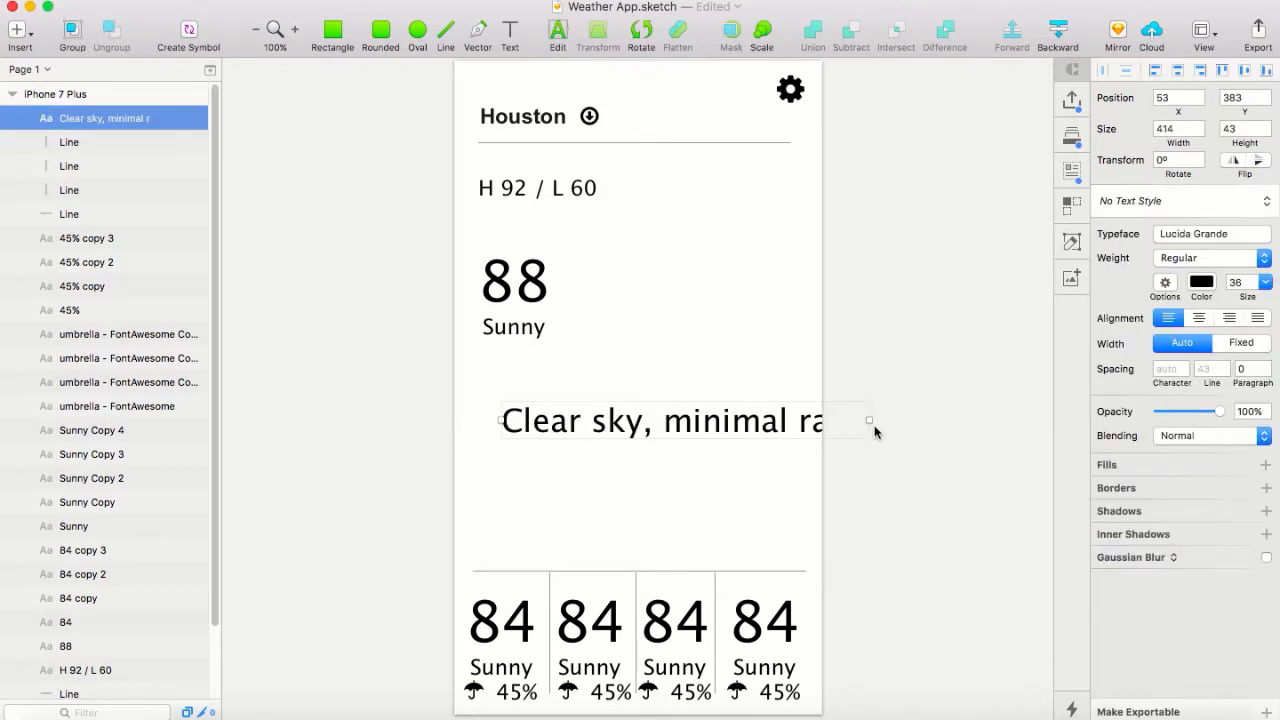
{"action": "left_click", "coordinate": [1266, 283]}
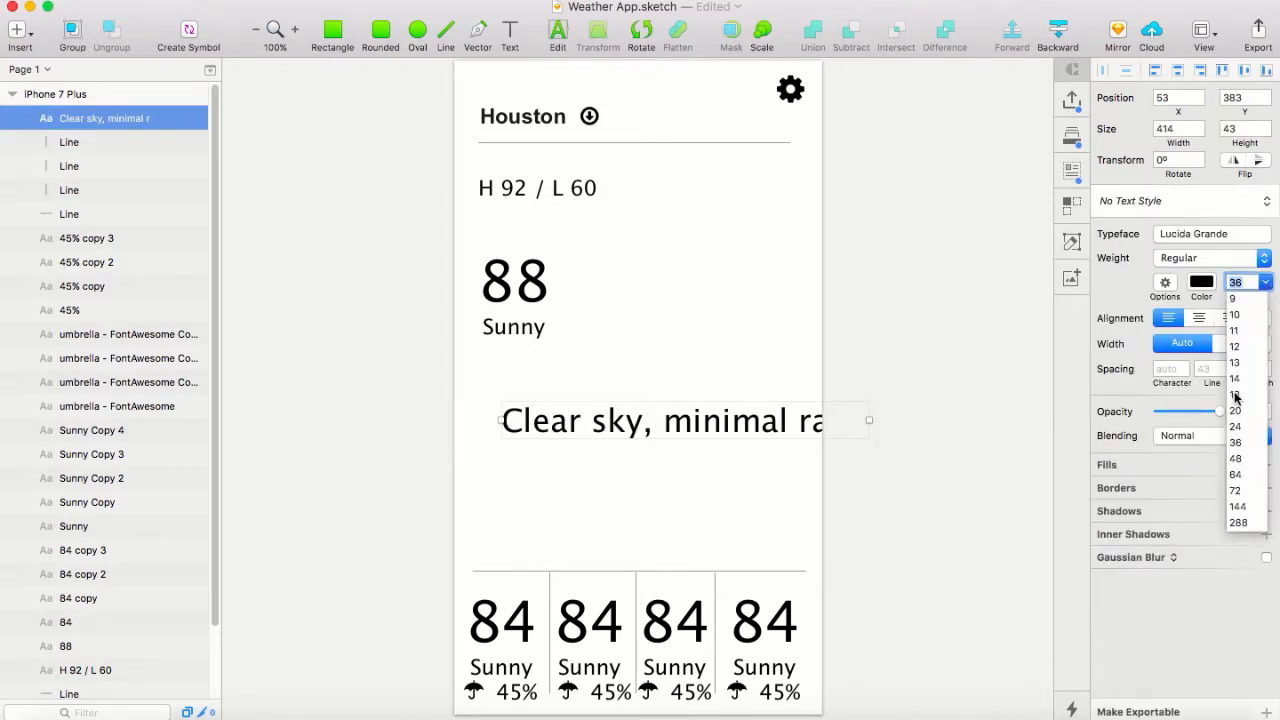
{"action": "left_click", "coordinate": [1236, 426]}
Shift the summary line to the left margin and duplicate it just below with the text "Winds ENE at 10 to 14 MPH"
{"action": "left_click_drag", "start_coordinate": [717, 427], "coordinate": [615, 455]}
{"action": "key", "text": "super+z"}
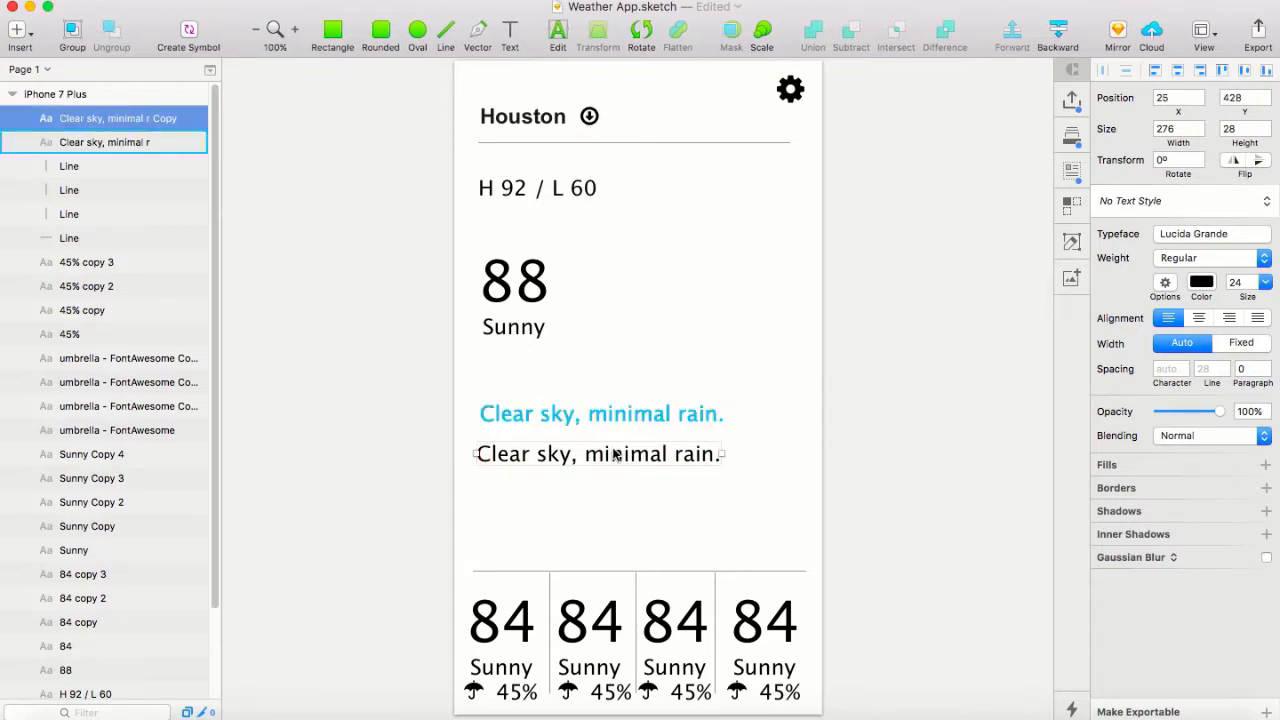
{"action": "triple_click", "coordinate": [606, 463]}
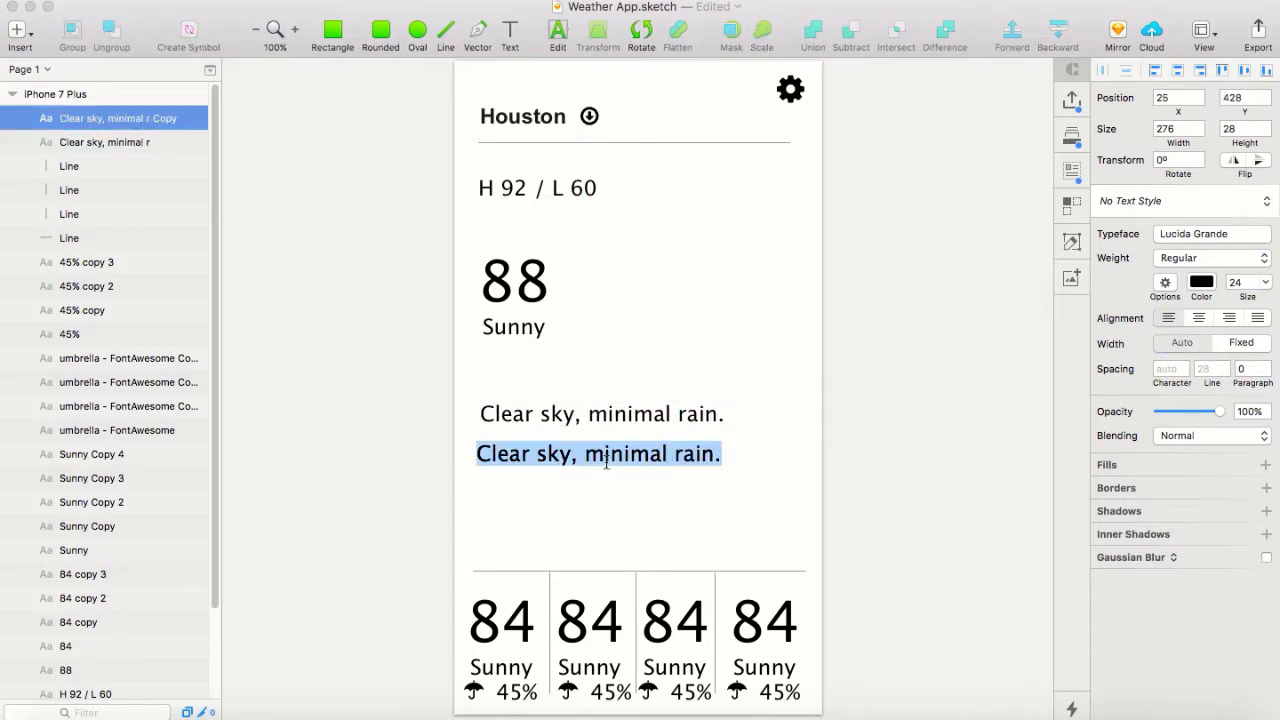
{"action": "type", "text": "Winds"}
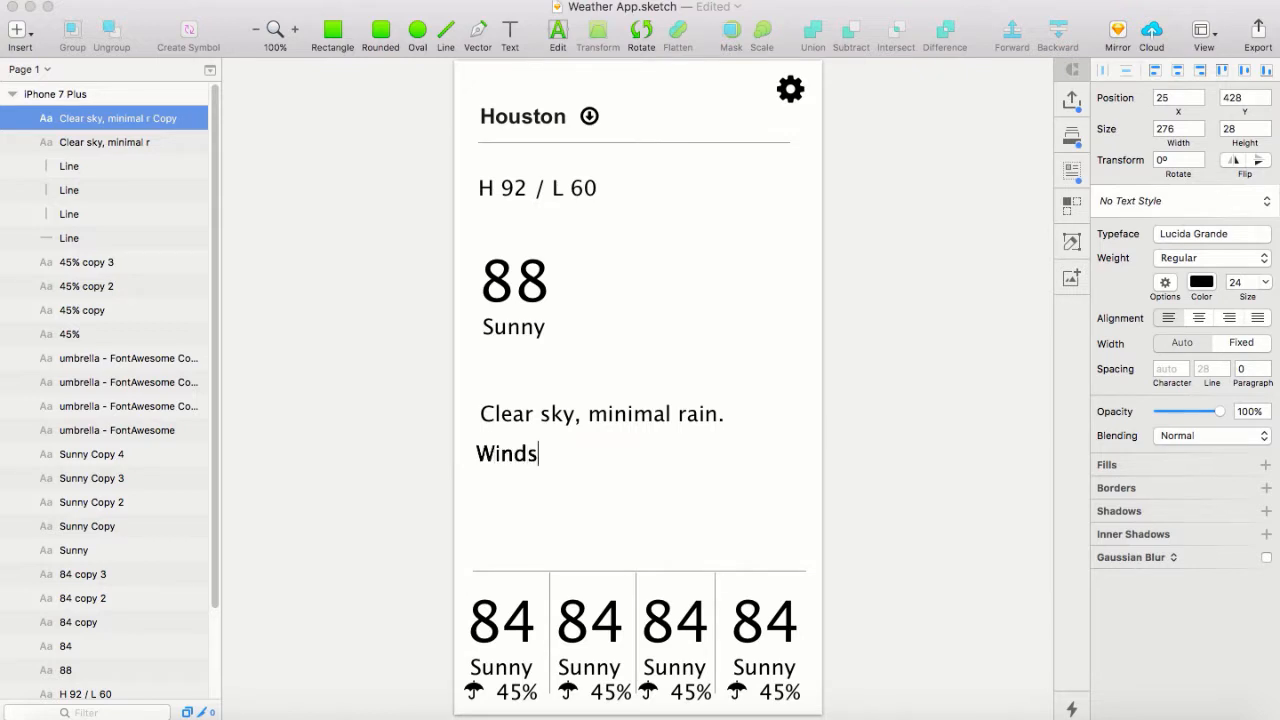
{"action": "type", "text": " ENE at 10"}
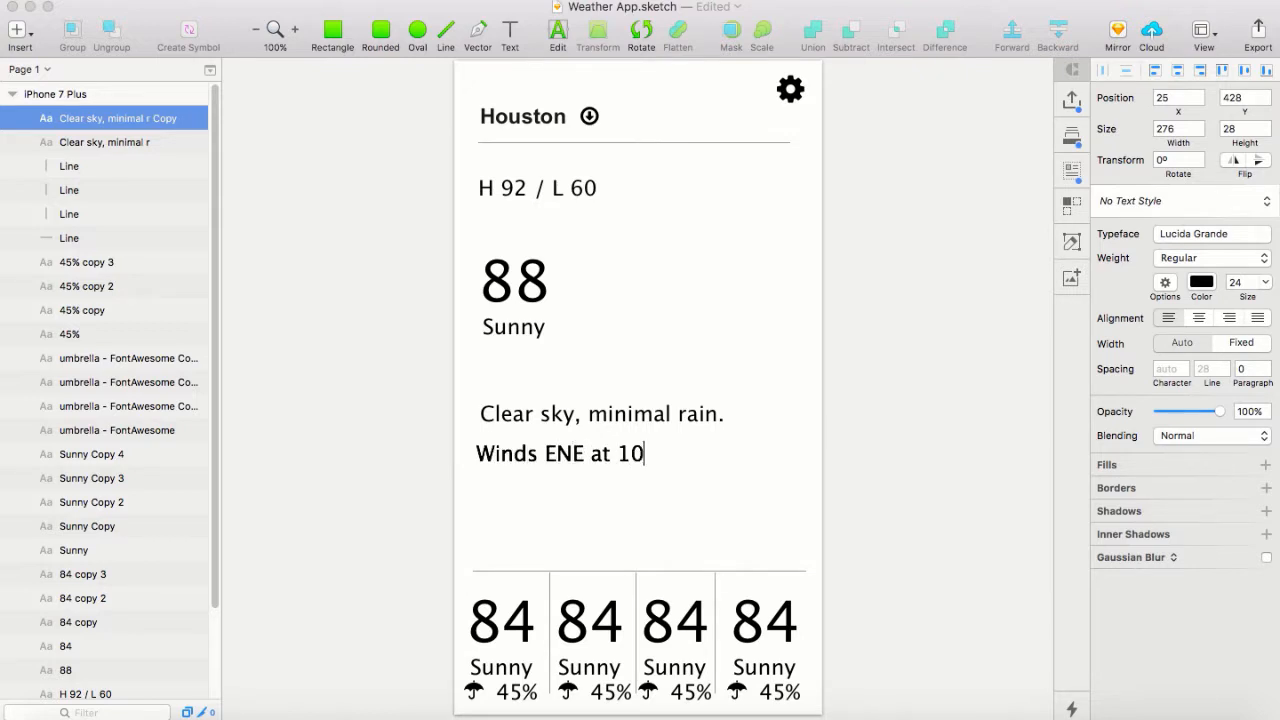
{"action": "type", "text": " to 14 MPH"}
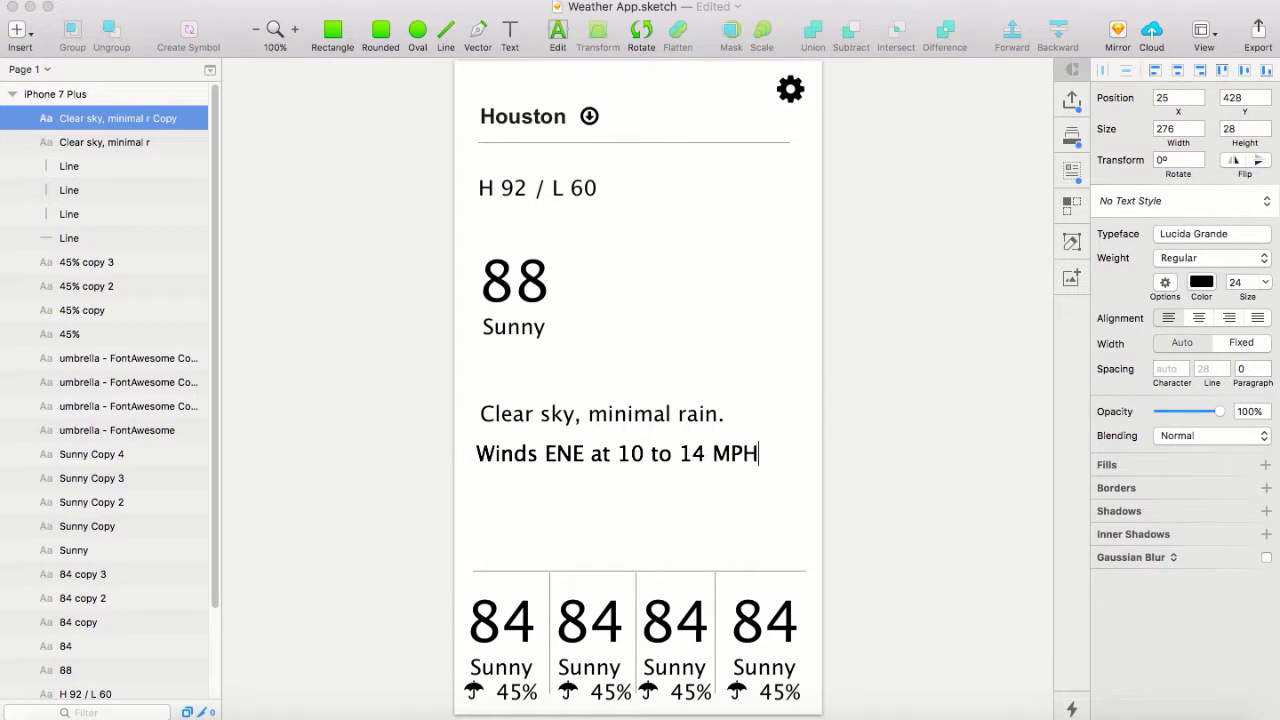
Nudge the winds line slightly right to line up with the summary line above, and save the document
{"action": "left_click", "coordinate": [597, 500]}
{"action": "left_click_drag", "start_coordinate": [533, 453], "coordinate": [541, 454]}
{"action": "left_click", "coordinate": [546, 506]}
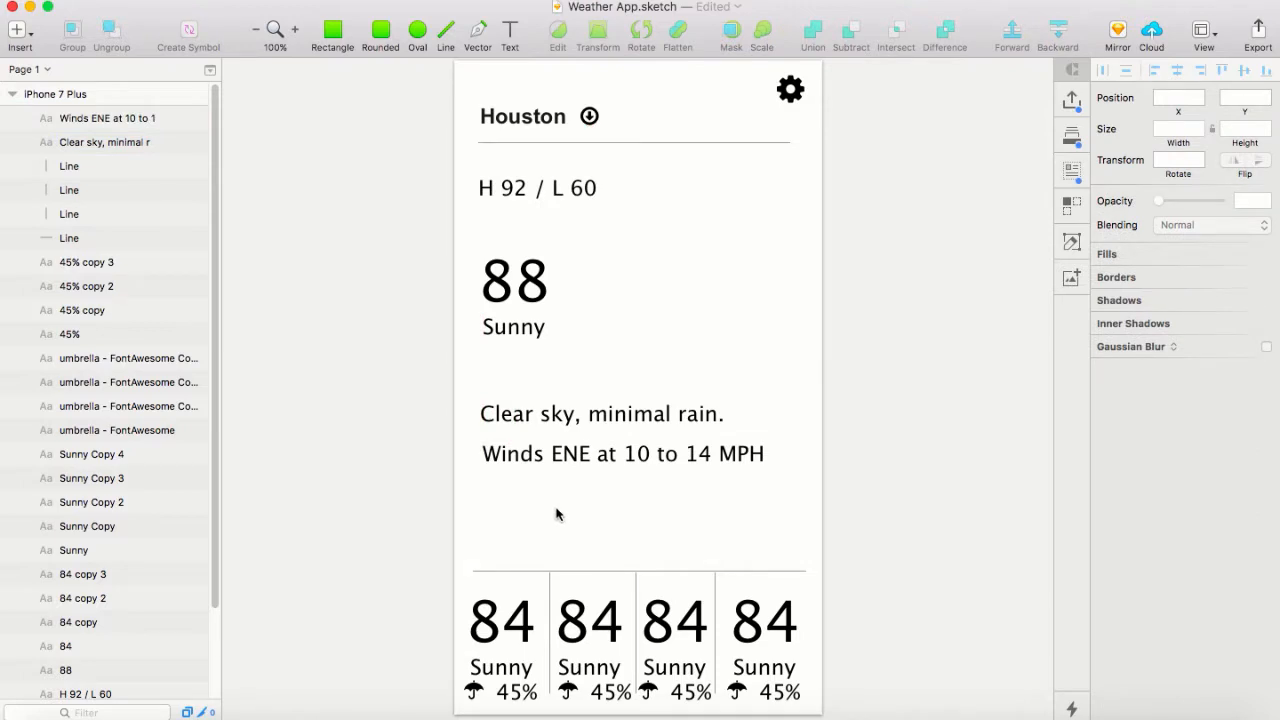
{"action": "left_click", "coordinate": [130, 2]}
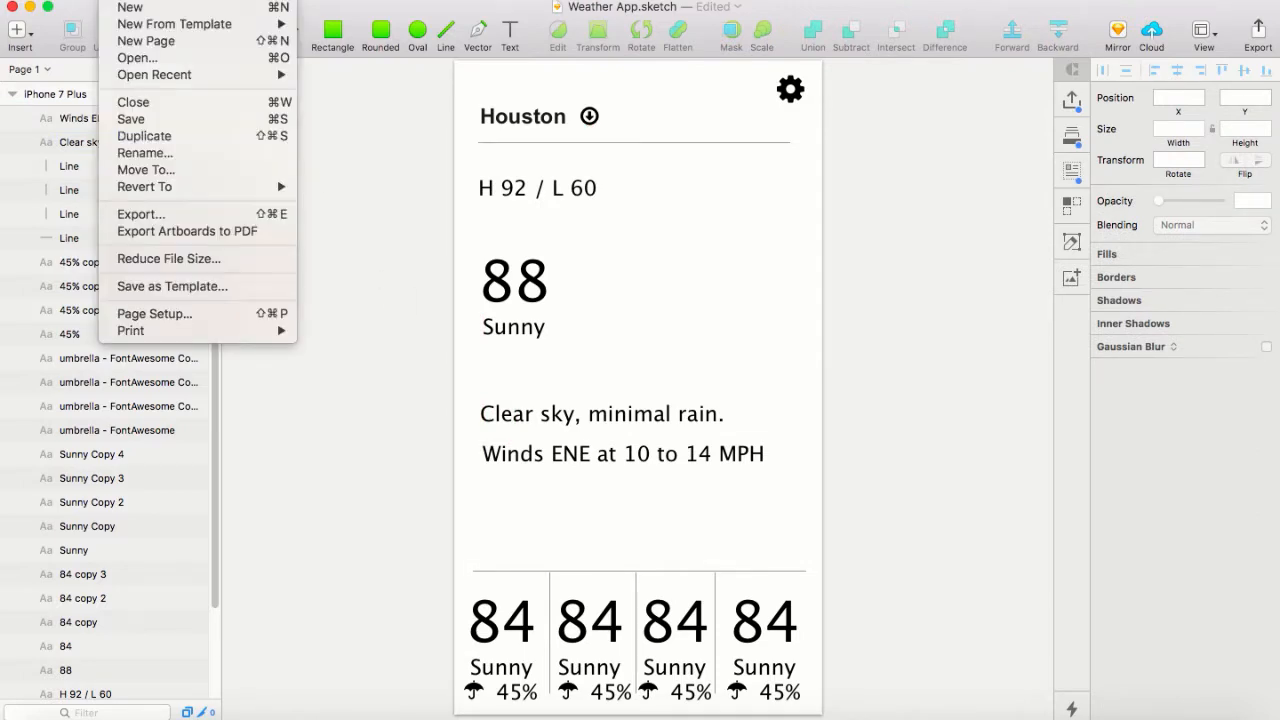
{"action": "left_click", "coordinate": [125, 119]}
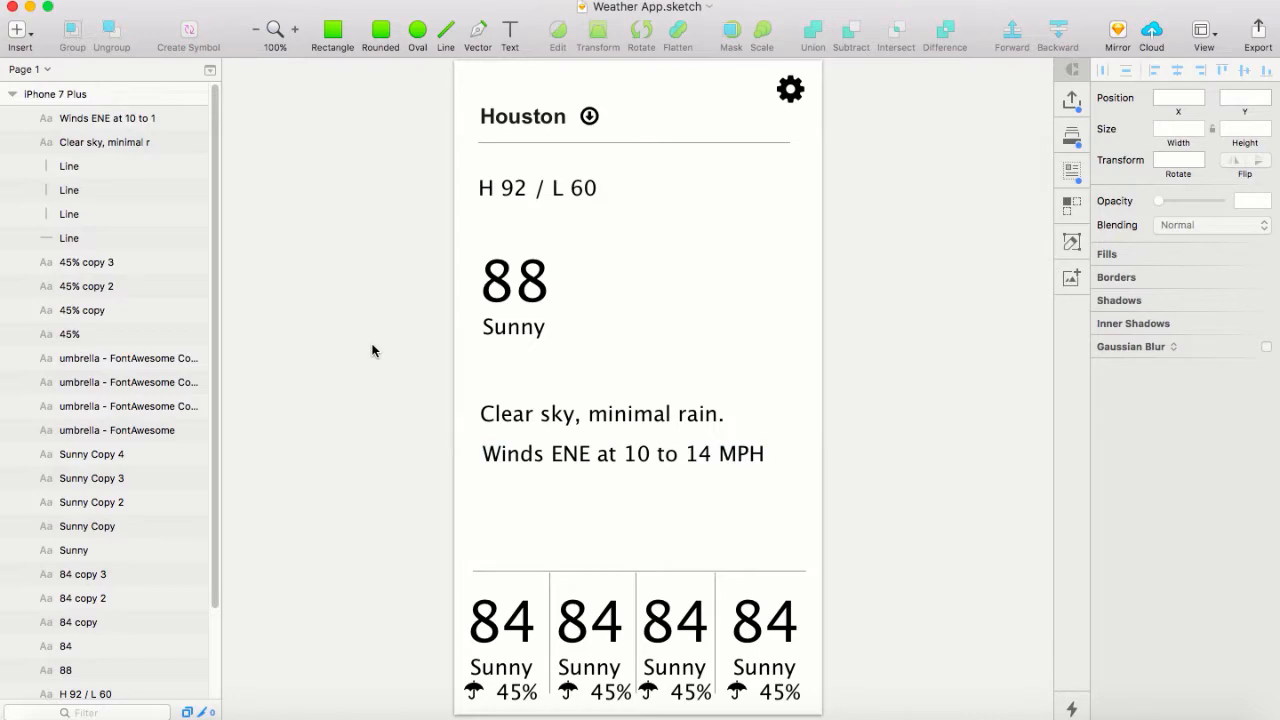
Collapse the existing artboard's layer list and add a second iPhone 7 Plus artboard beside it
{"action": "key", "text": "super+Tab"}
{"action": "scroll", "coordinate": [871, 402], "scroll_direction": "right", "scroll_amount": 3}
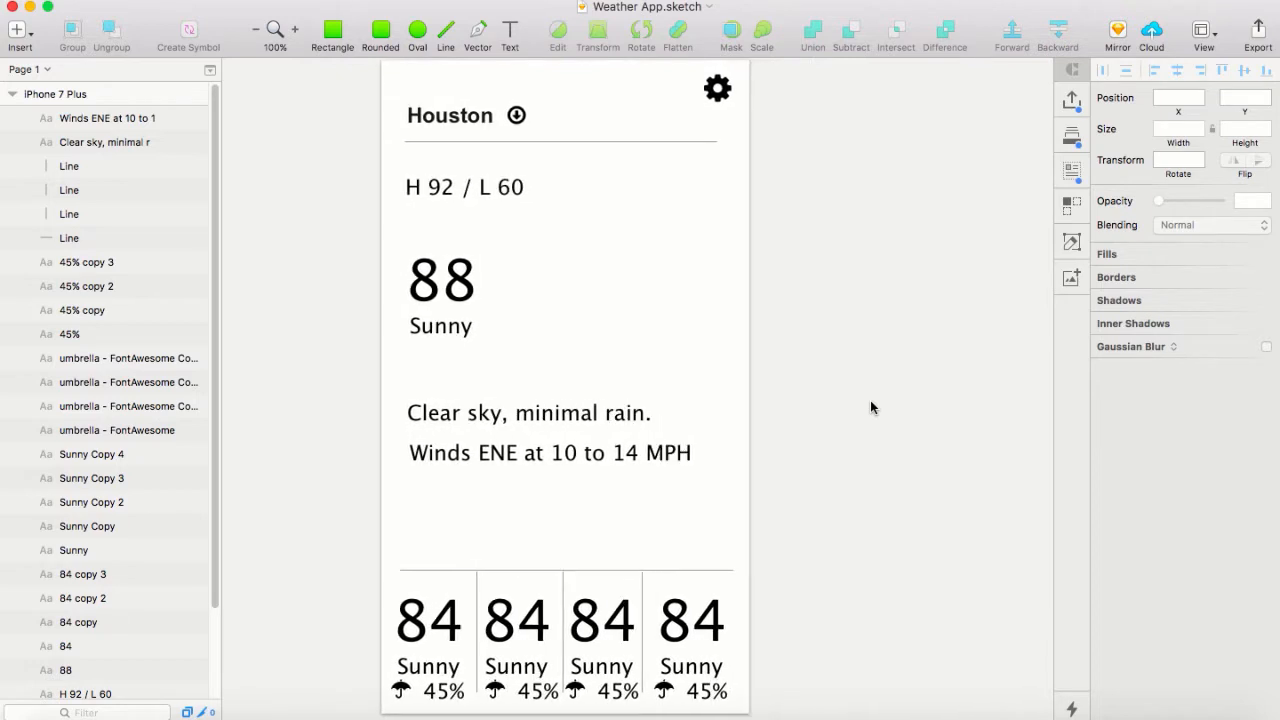
{"action": "scroll", "coordinate": [871, 402], "scroll_direction": "down", "scroll_amount": 1}
{"action": "scroll", "coordinate": [870, 400], "scroll_direction": "right", "scroll_amount": 5}
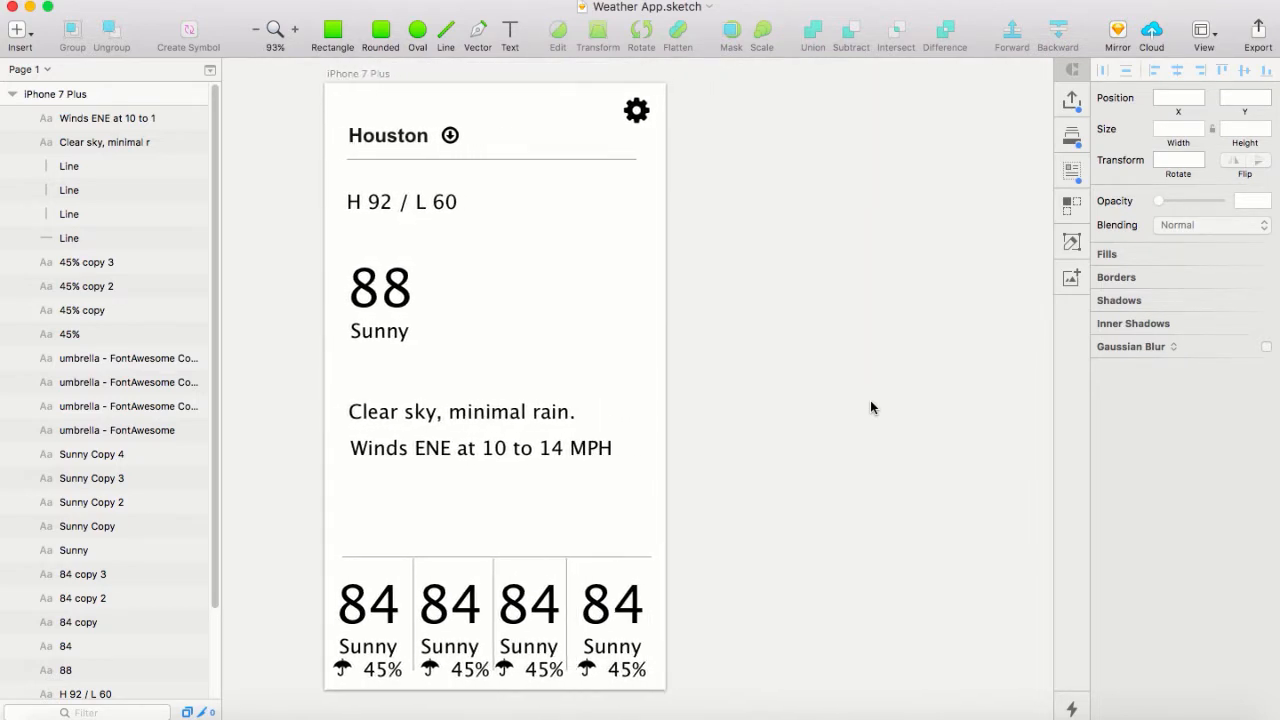
{"action": "left_click", "coordinate": [12, 94]}
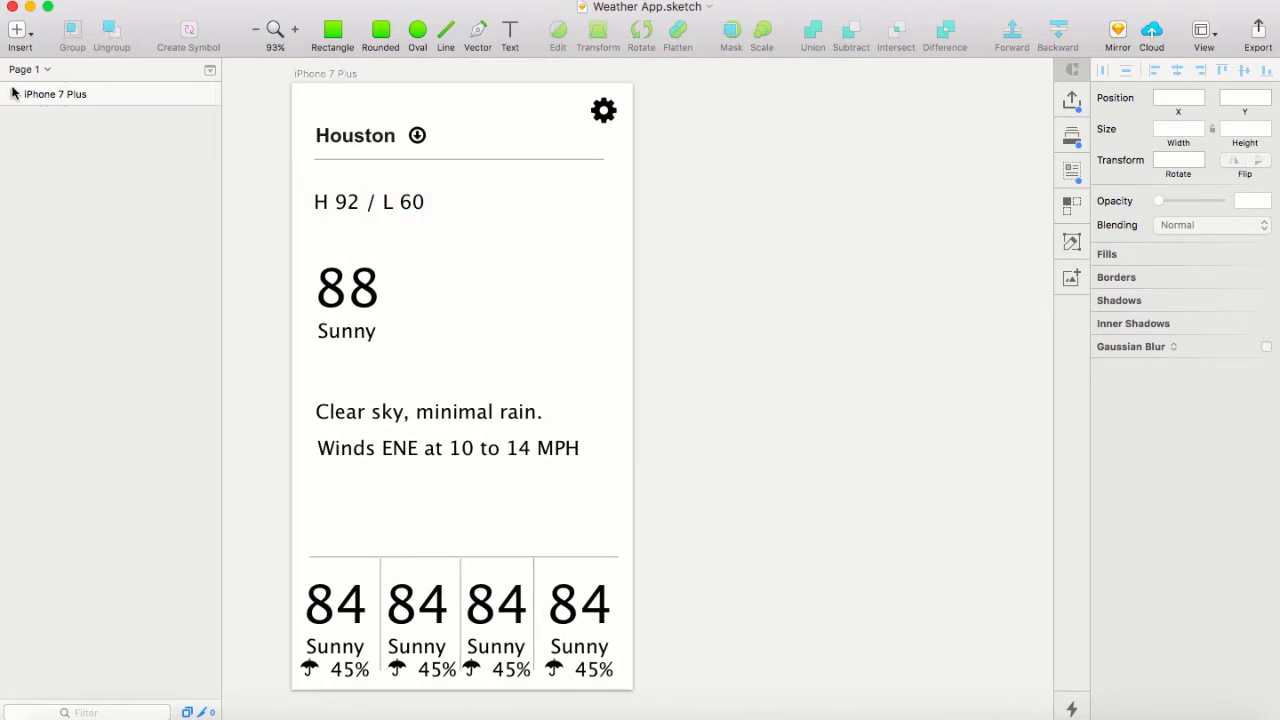
{"action": "left_click", "coordinate": [20, 37]}
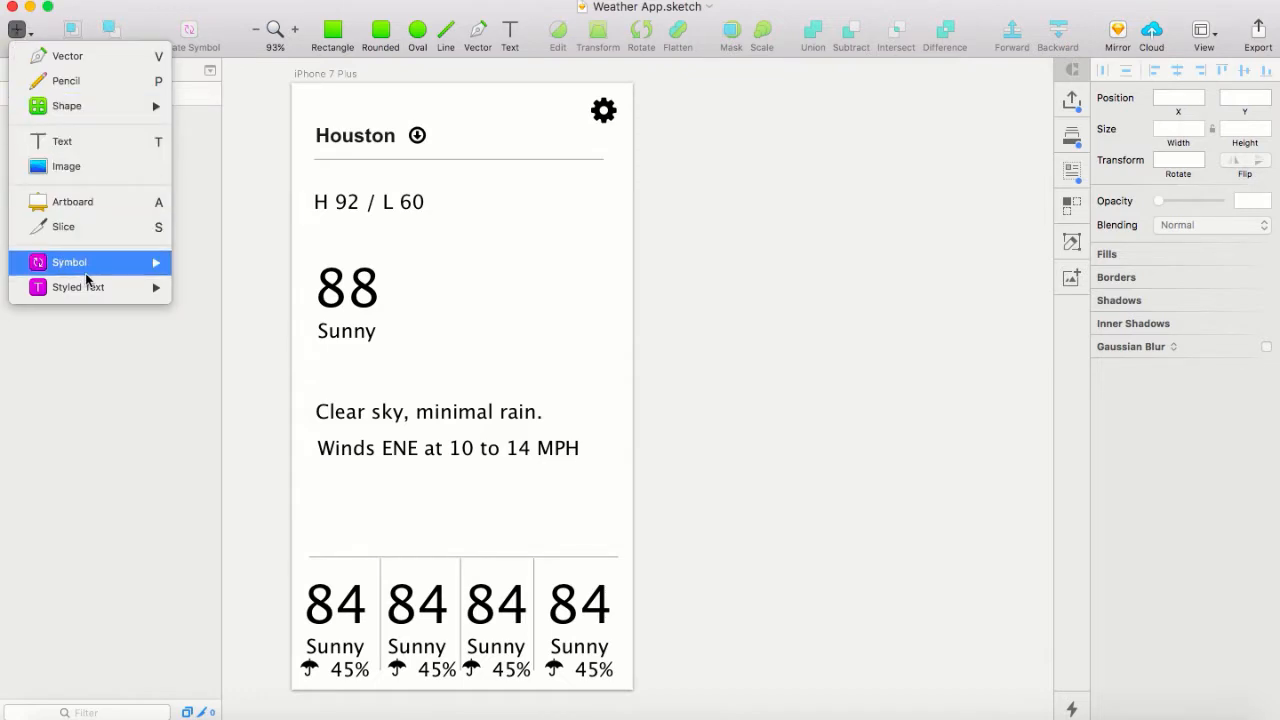
{"action": "mouse_move", "coordinate": [116, 275]}
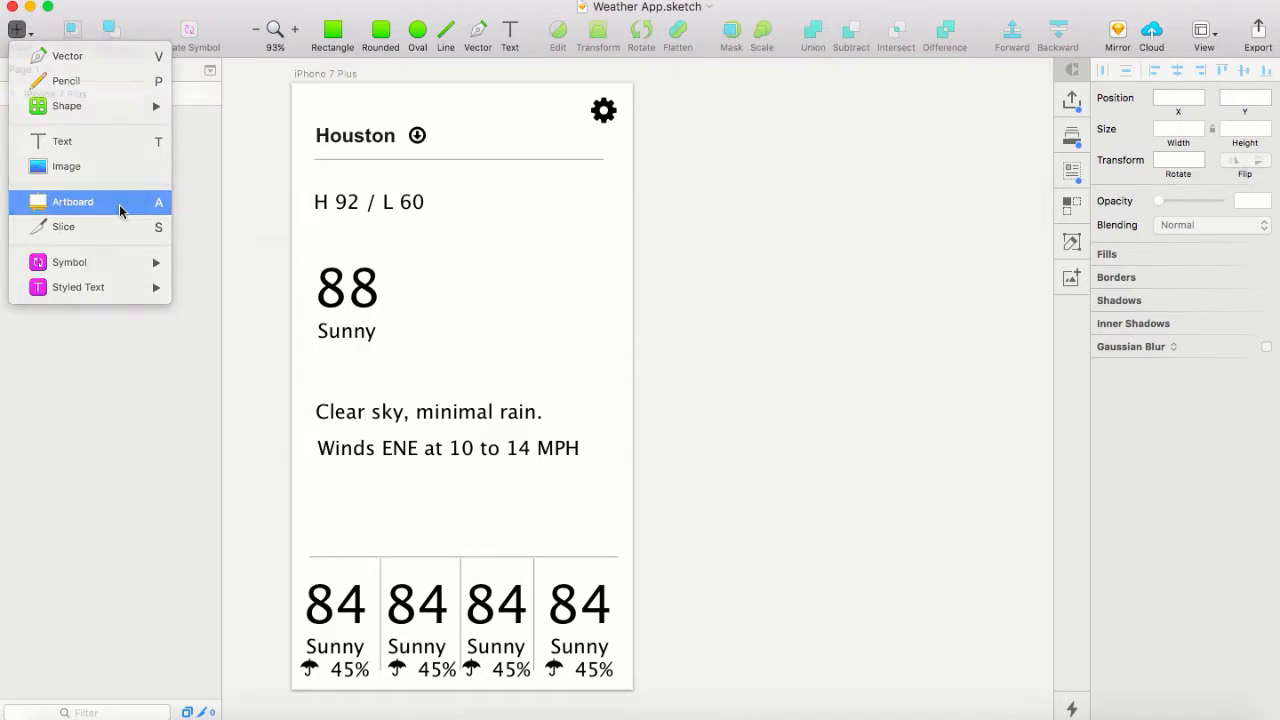
{"action": "left_click", "coordinate": [121, 207]}
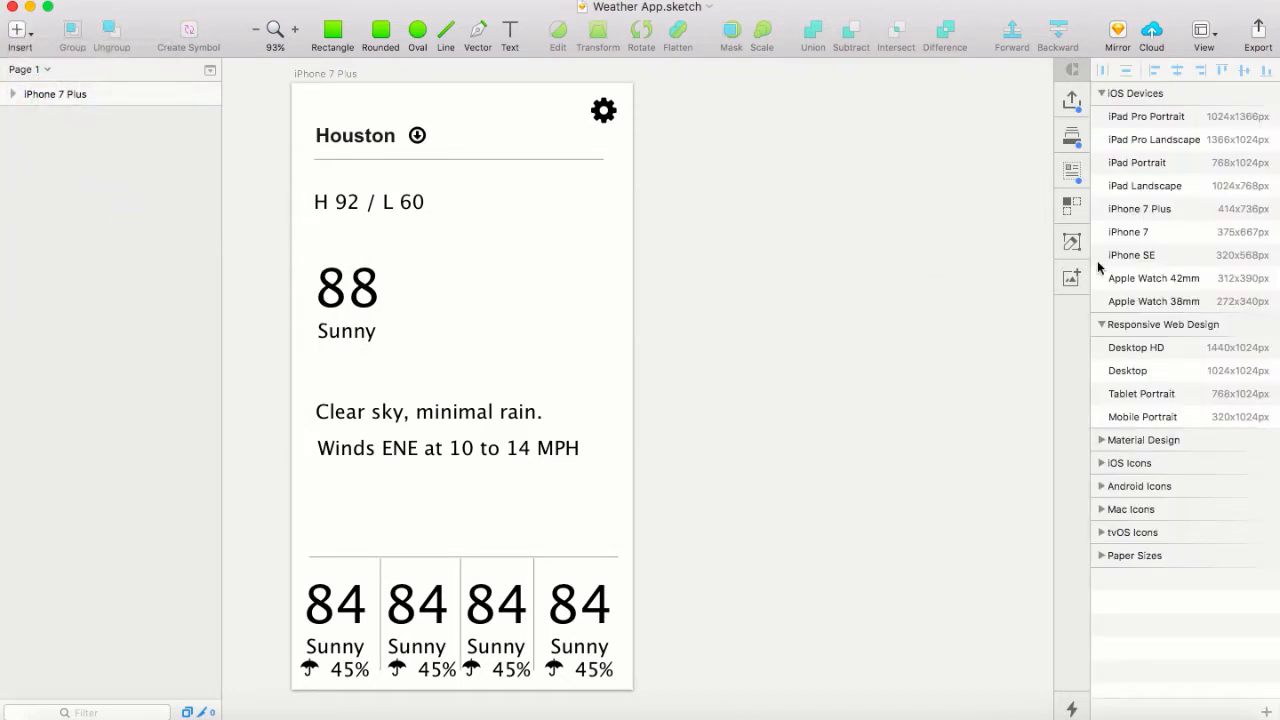
{"action": "left_click", "coordinate": [1168, 210]}
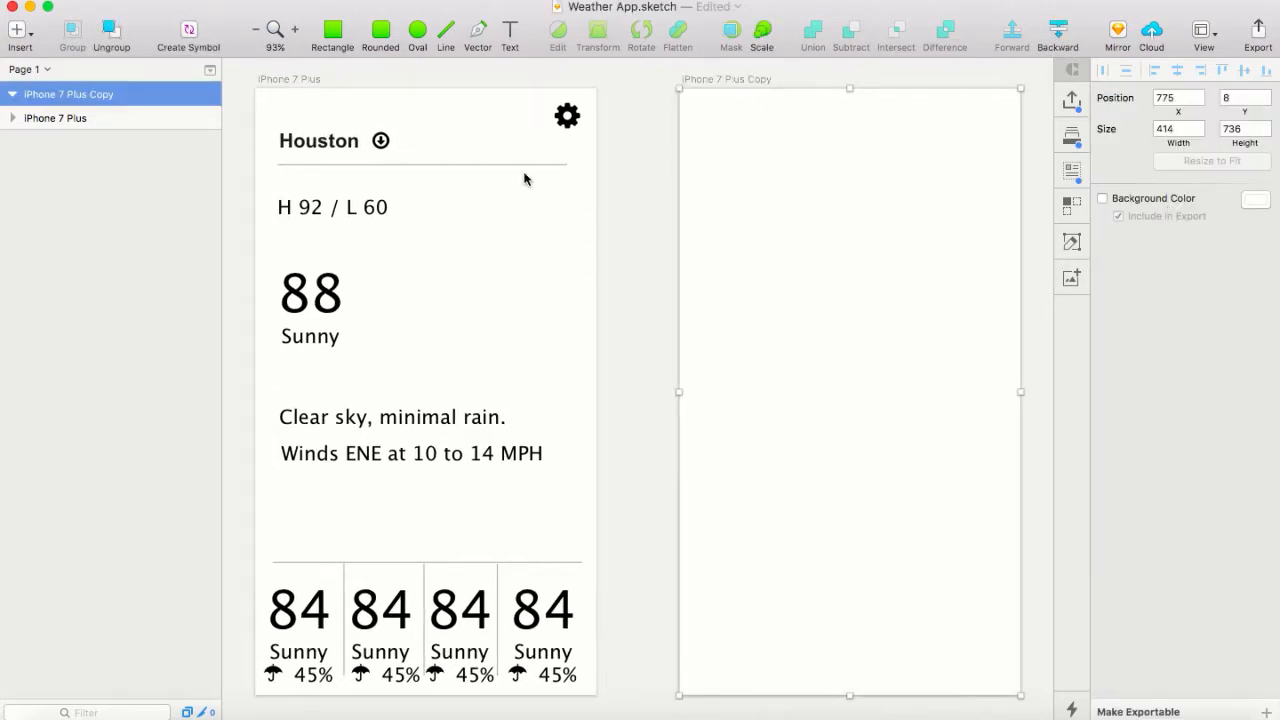
Rename the artboard containing the Houston weather layout as "Main View"
{"action": "left_click", "coordinate": [55, 120]}
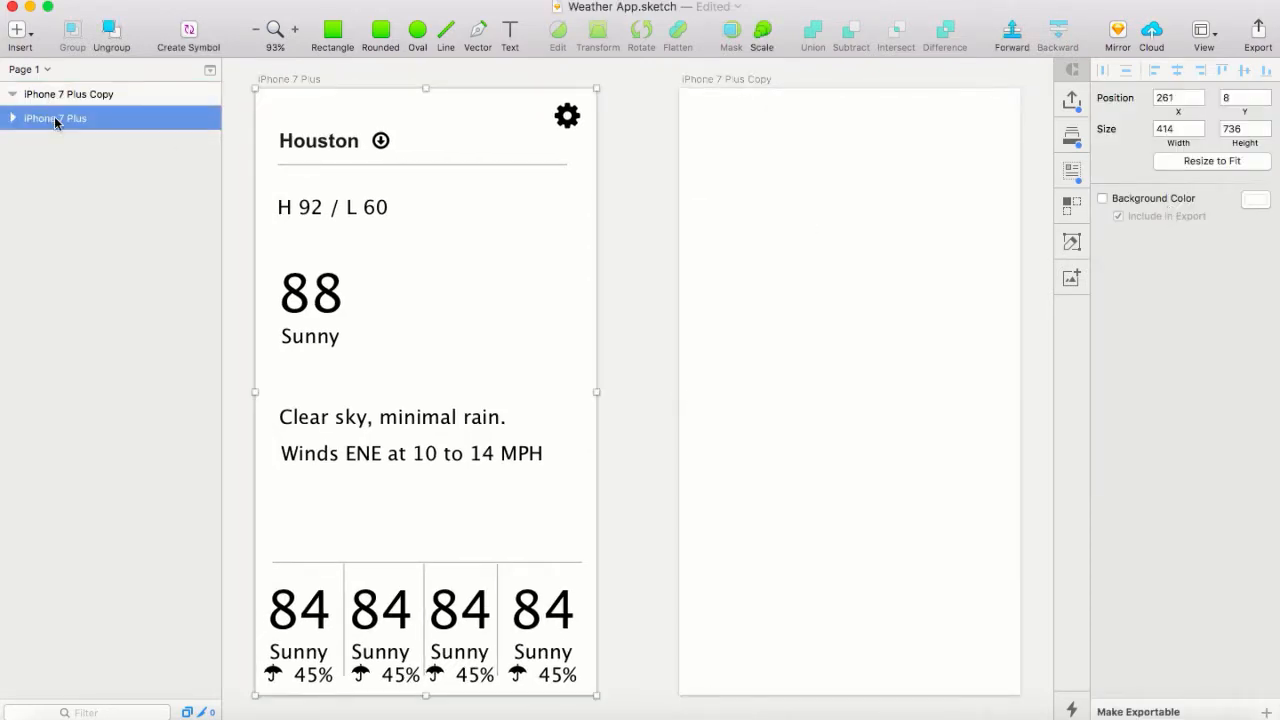
{"action": "double_click", "coordinate": [56, 121]}
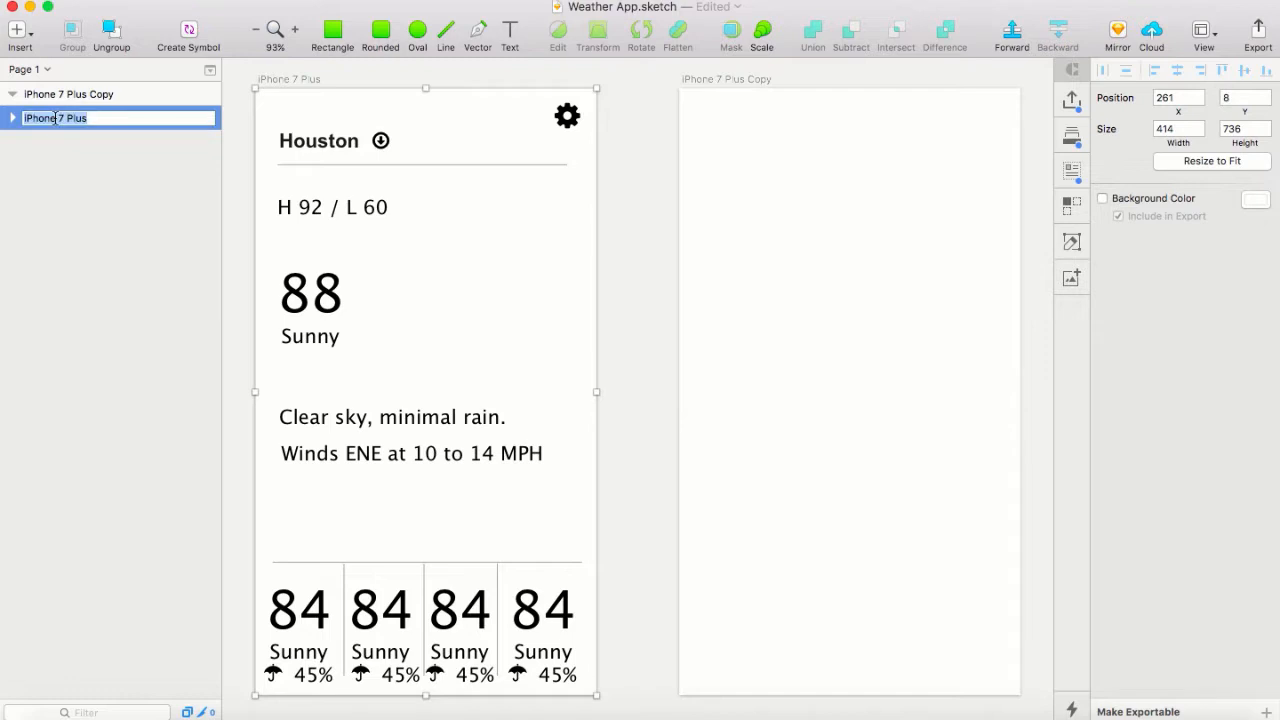
{"action": "type", "text": "Main View"}
{"action": "key", "text": "Return"}
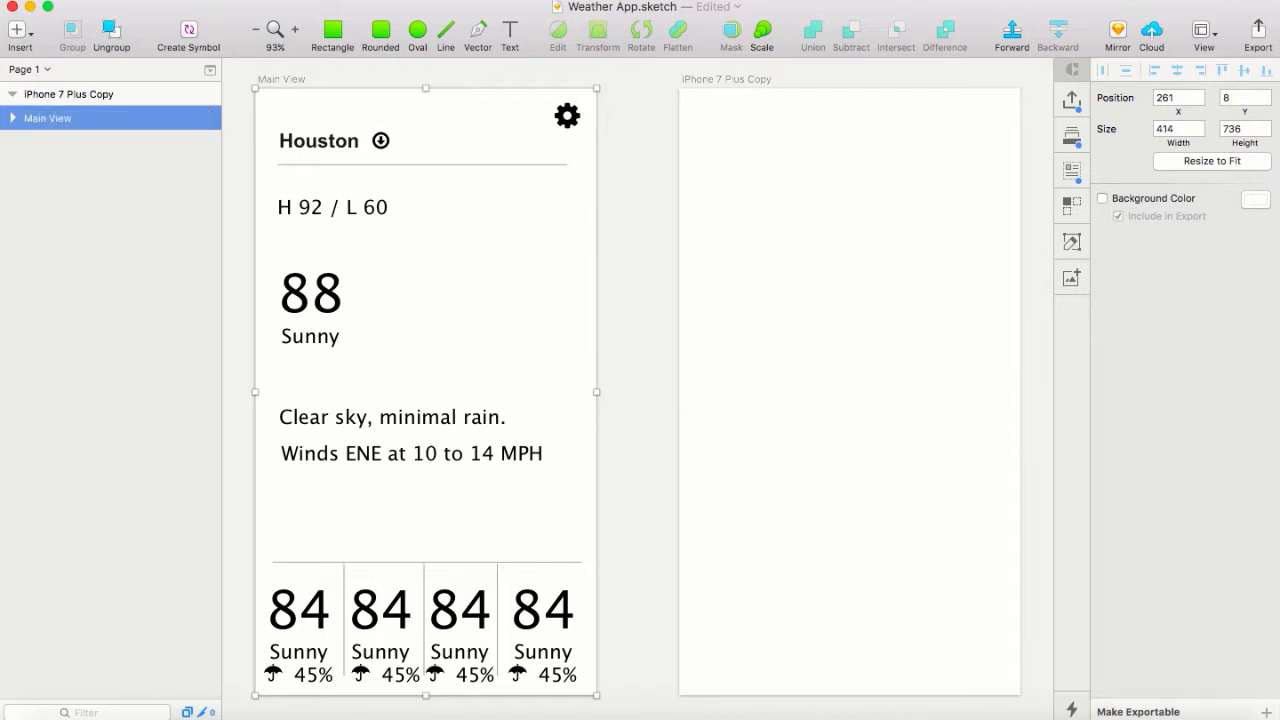
Rename the empty second artboard as "Settings"
{"action": "left_click", "coordinate": [52, 96]}
{"action": "double_click", "coordinate": [56, 96]}
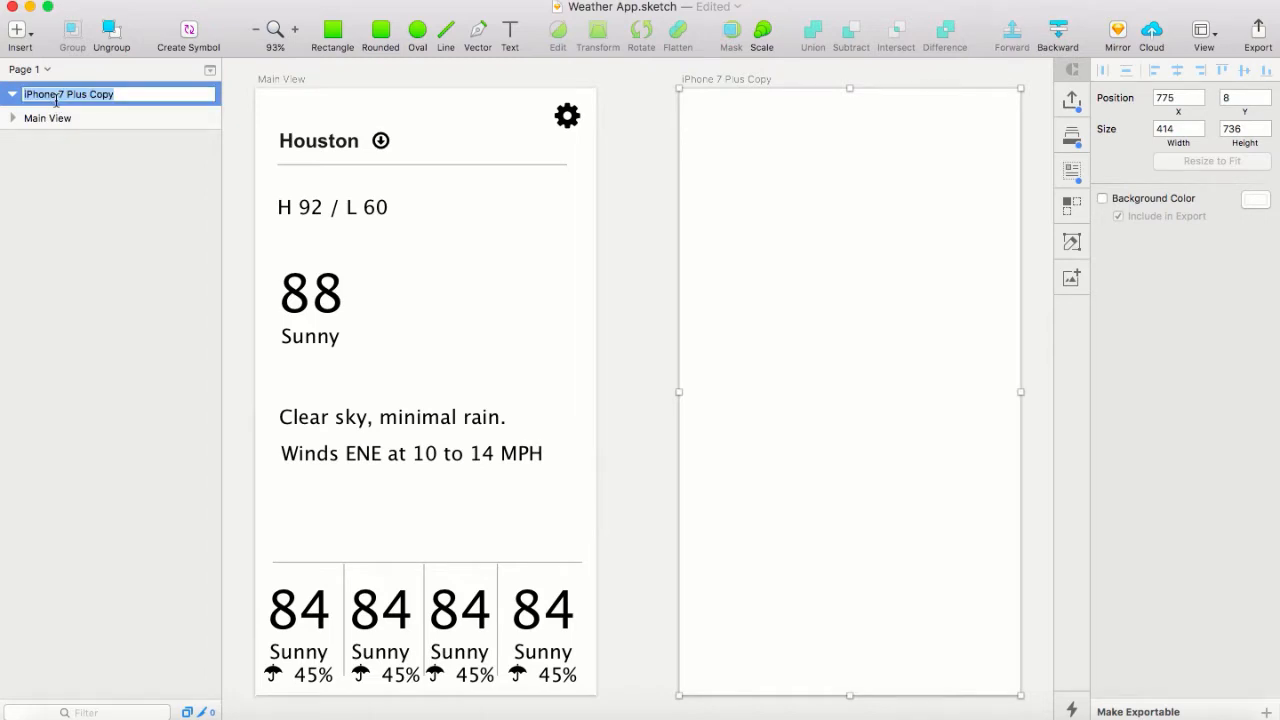
{"action": "type", "text": "Settings"}
{"action": "key", "text": "Return"}
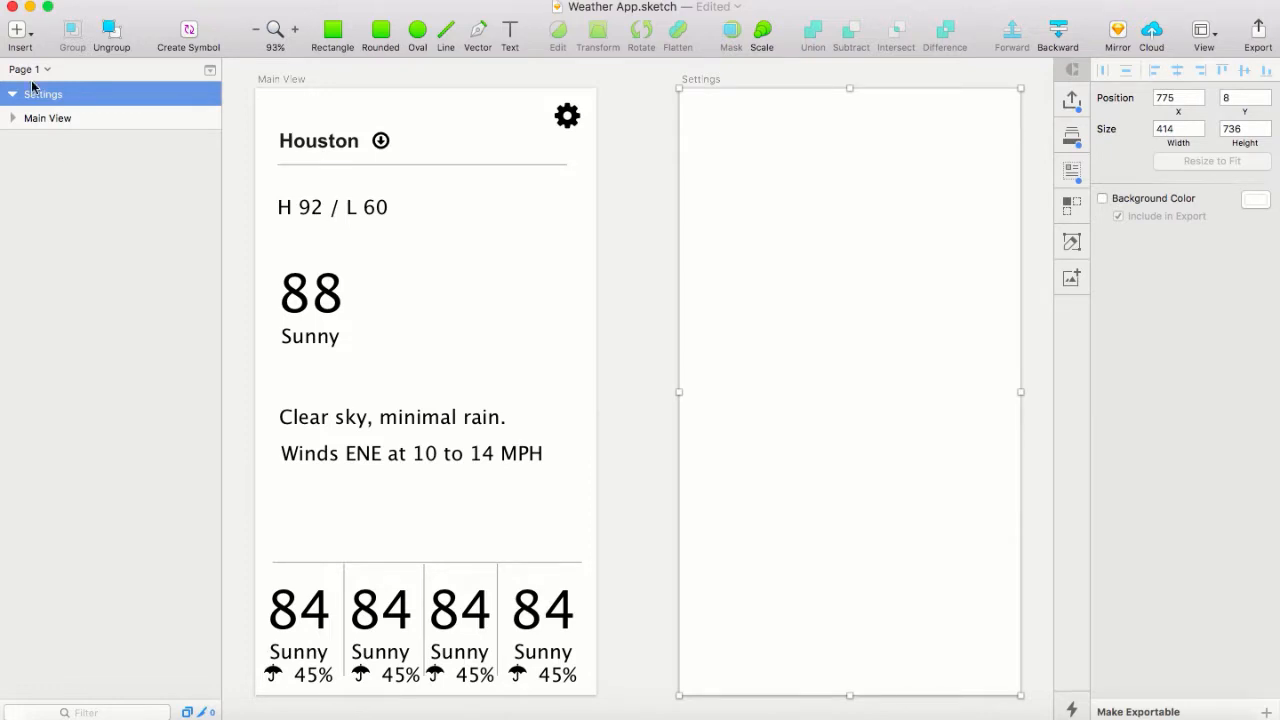
Add a third iPhone 7 Plus artboard and name it "Add City"
{"action": "left_click", "coordinate": [18, 33]}
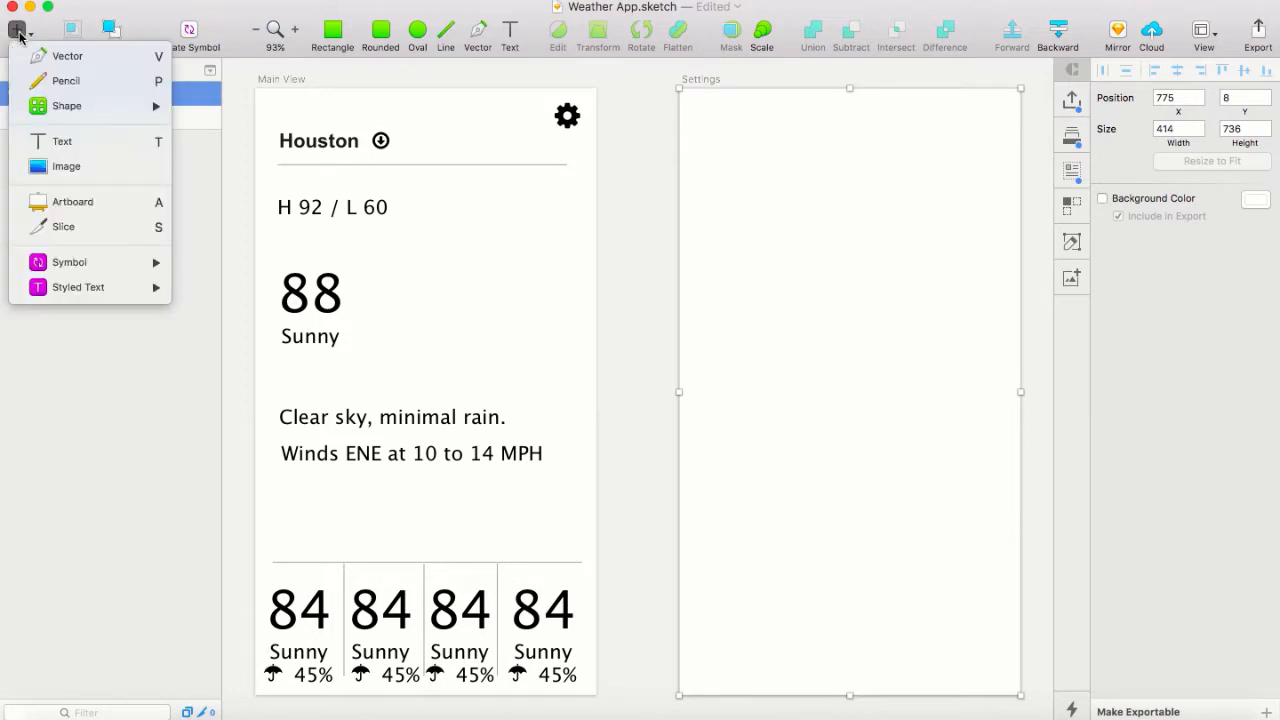
{"action": "left_click", "coordinate": [74, 201]}
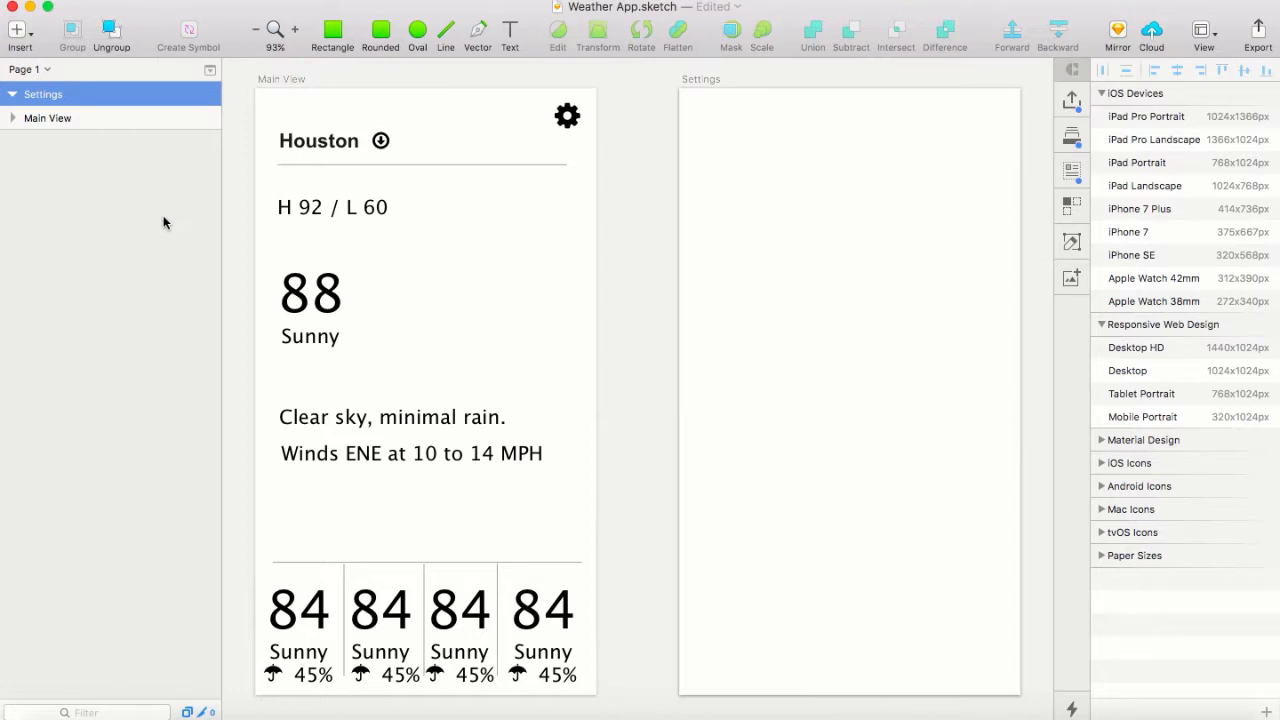
{"action": "left_click", "coordinate": [1180, 209]}
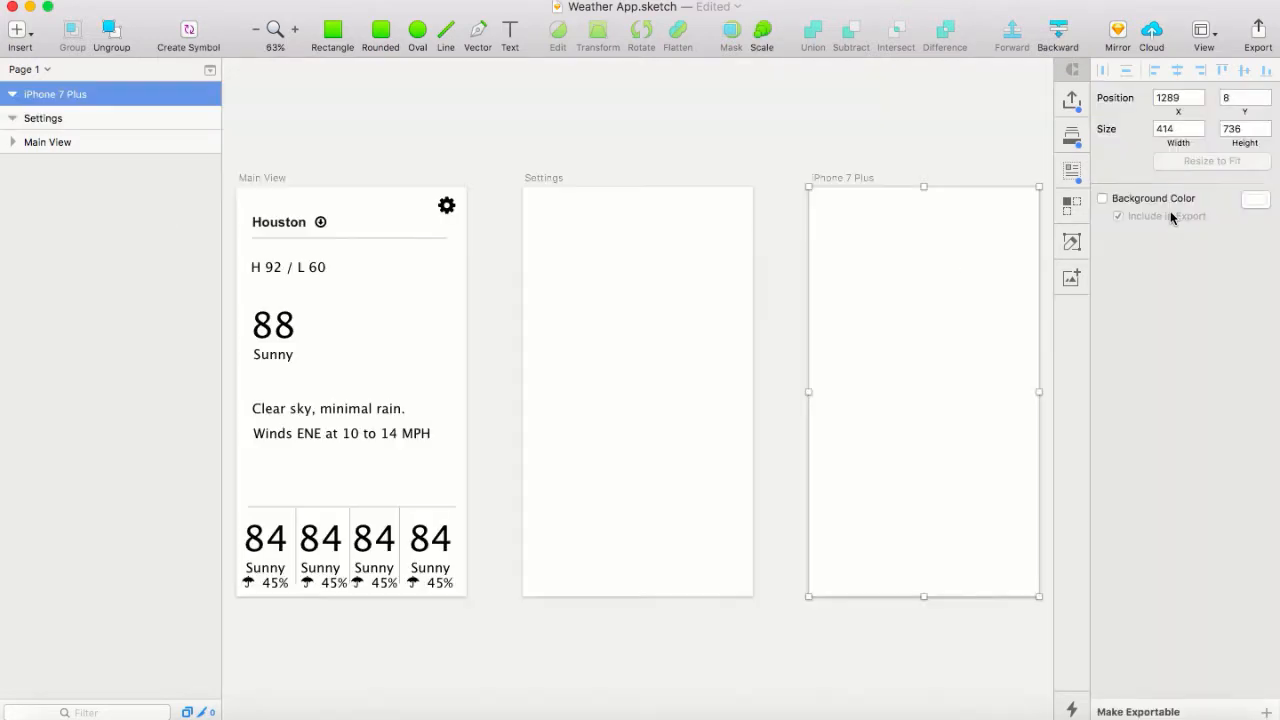
{"action": "double_click", "coordinate": [55, 95]}
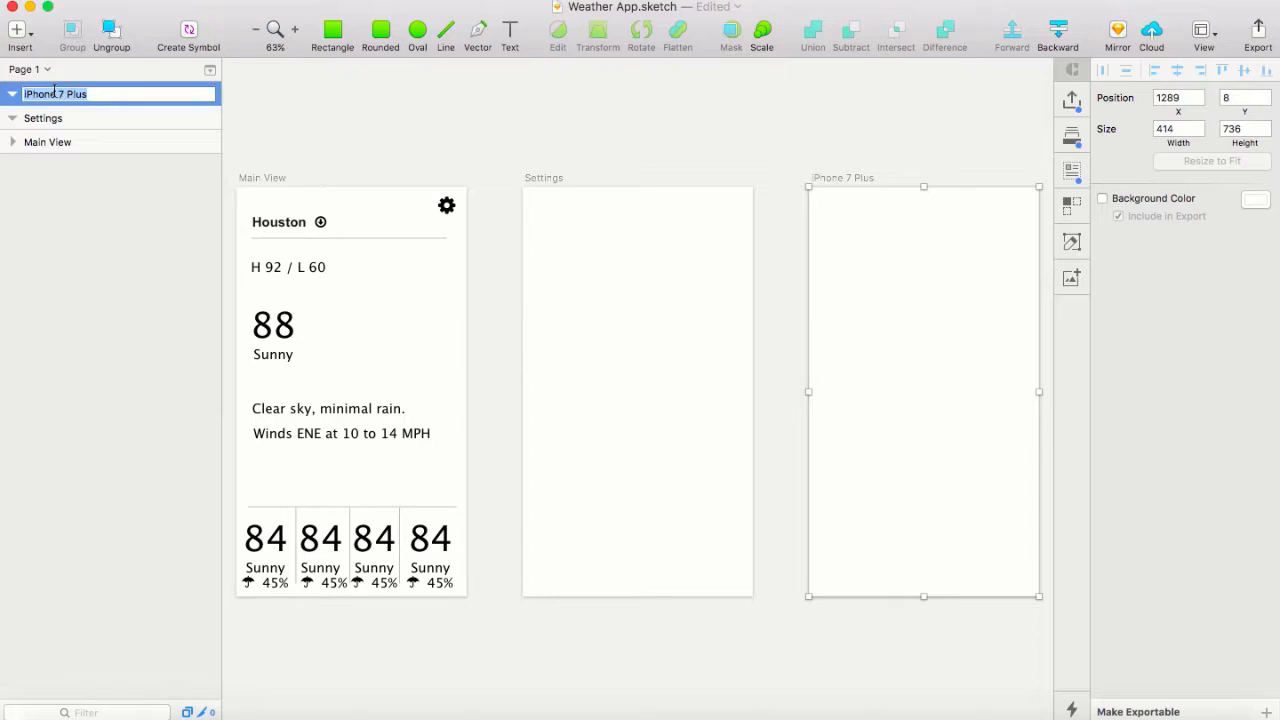
{"action": "type", "text": "Add City"}
{"action": "key", "text": "Return"}
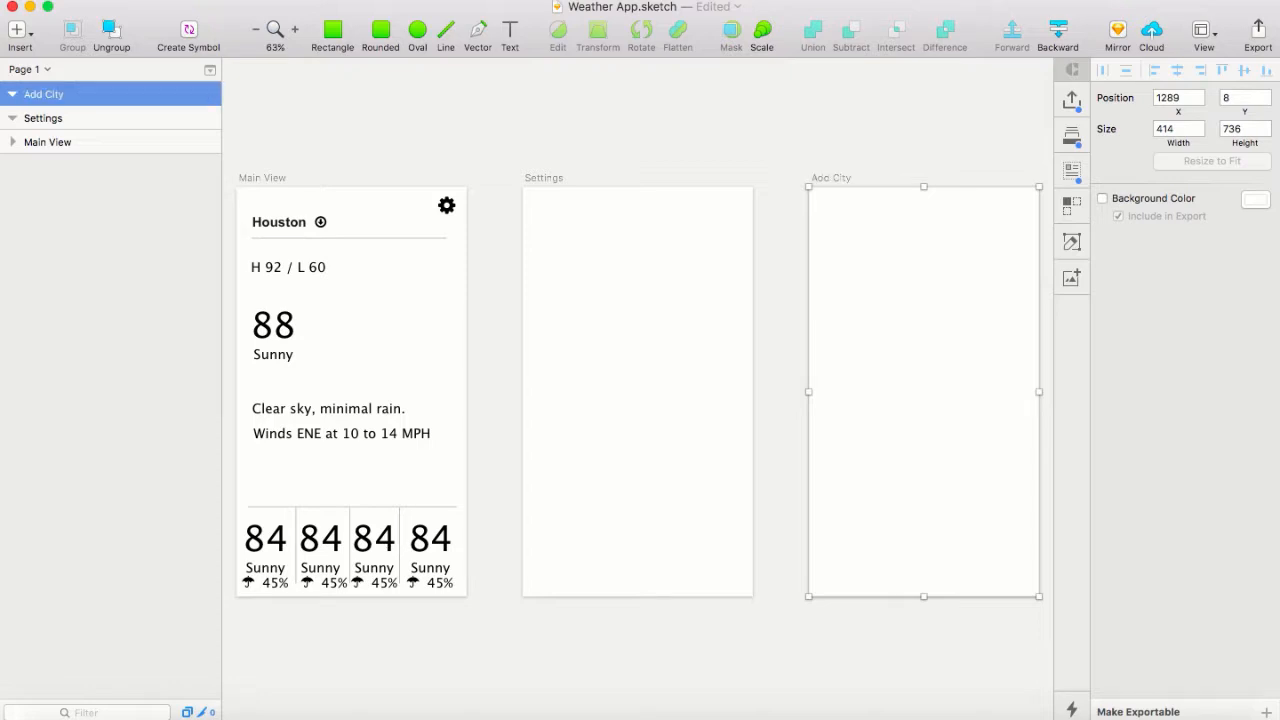
Place a "Settings" text heading at the upper left of the Settings artboard, level with the Houston title
{"action": "left_click", "coordinate": [607, 263]}
{"action": "scroll", "coordinate": [607, 263], "scroll_direction": "up", "scroll_amount": 1}
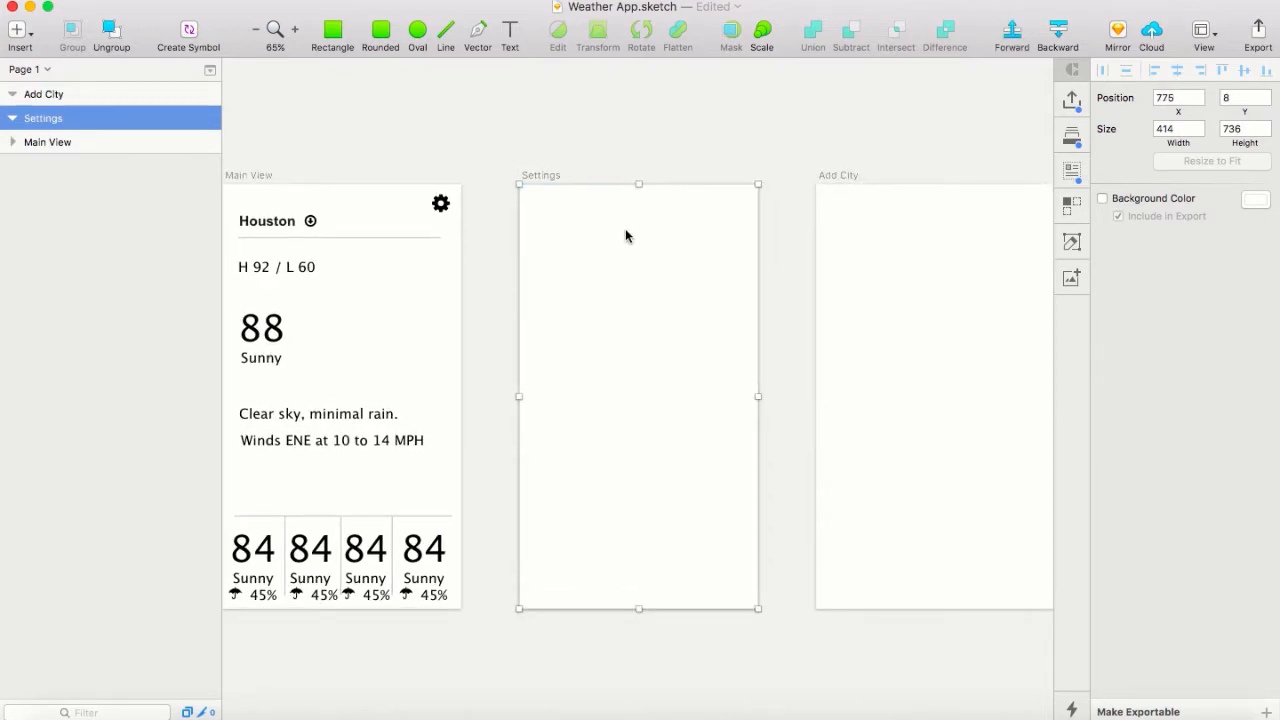
{"action": "scroll", "coordinate": [625, 236], "scroll_direction": "up", "scroll_amount": 5}
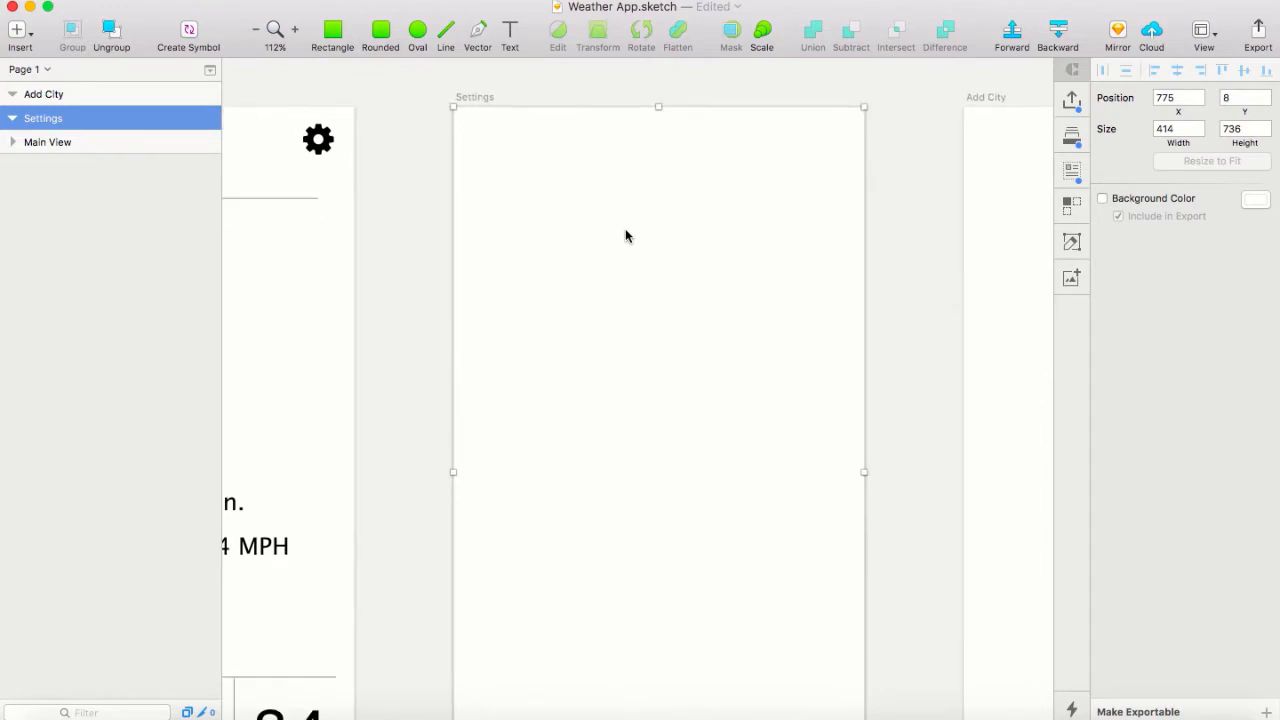
{"action": "scroll", "coordinate": [625, 236], "scroll_direction": "down", "scroll_amount": 5}
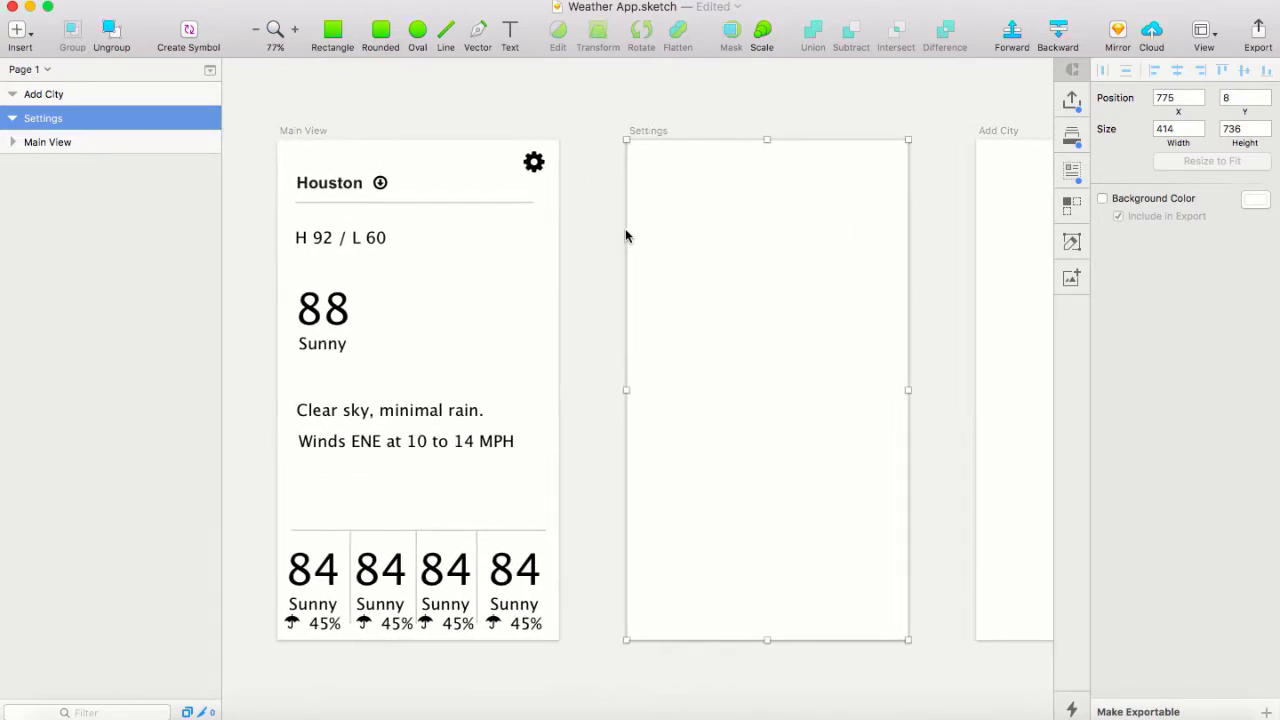
{"action": "scroll", "coordinate": [625, 236], "scroll_direction": "right", "scroll_amount": 2}
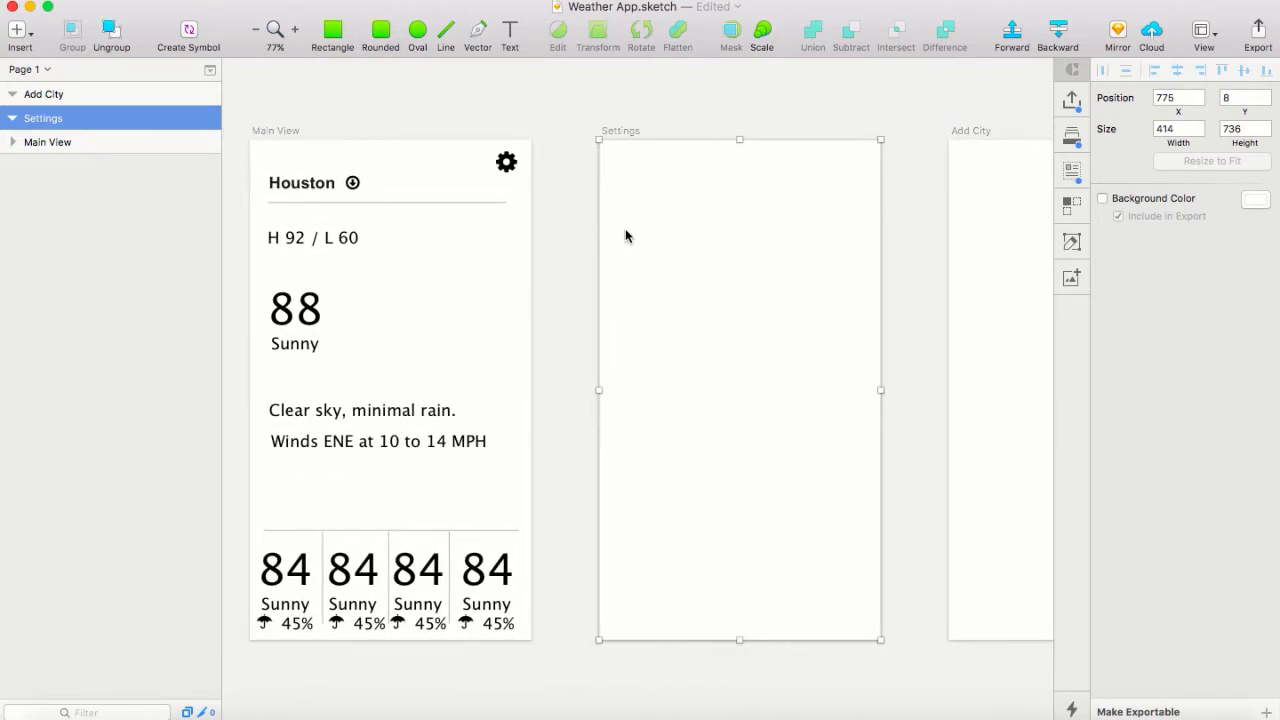
{"action": "key", "text": "super+v"}
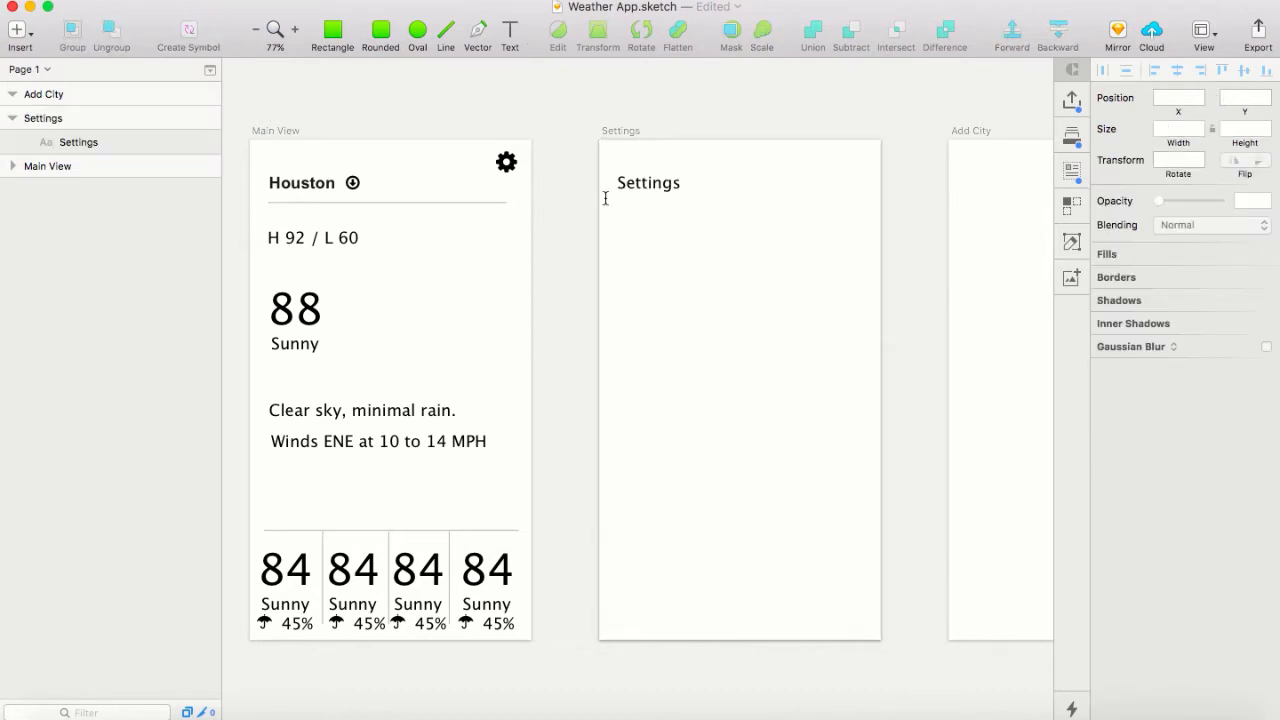
Add the text "Units: F / C" below the Settings heading, with a wide gap between the label and its options
{"action": "left_click", "coordinate": [628, 220]}
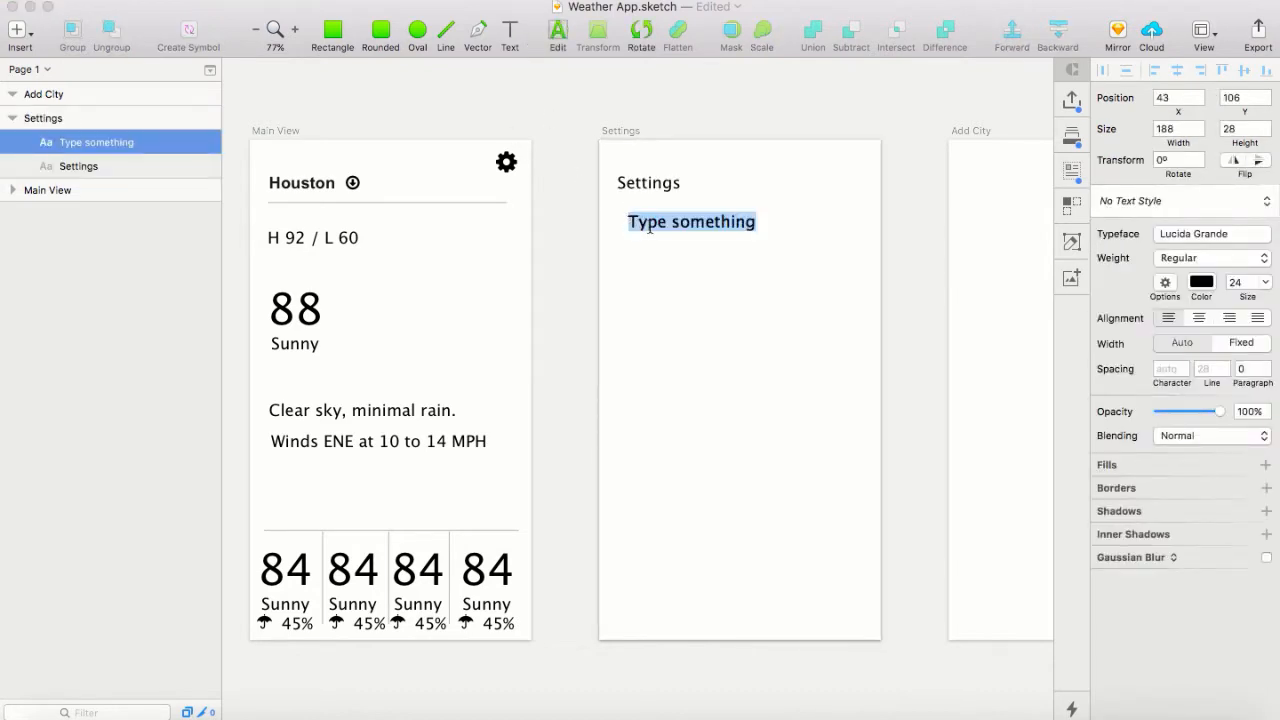
{"action": "type", "text": "Unit"}
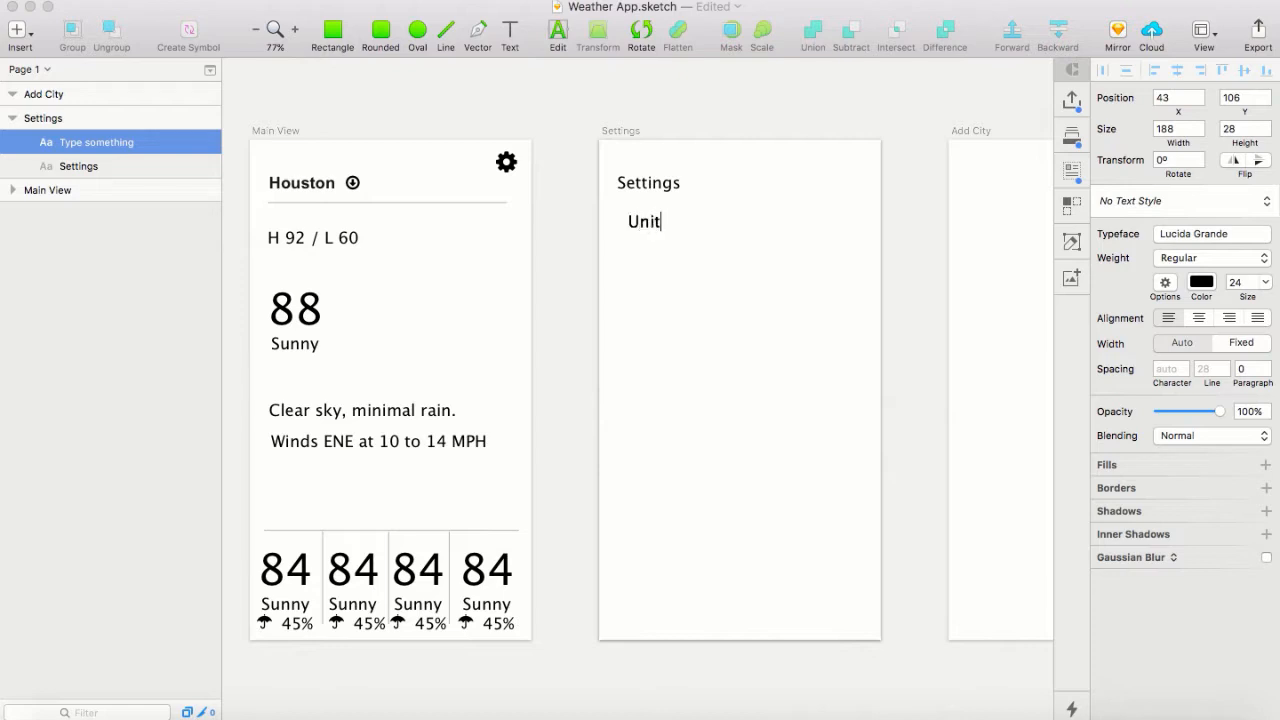
{"action": "type", "text": "s:        "}
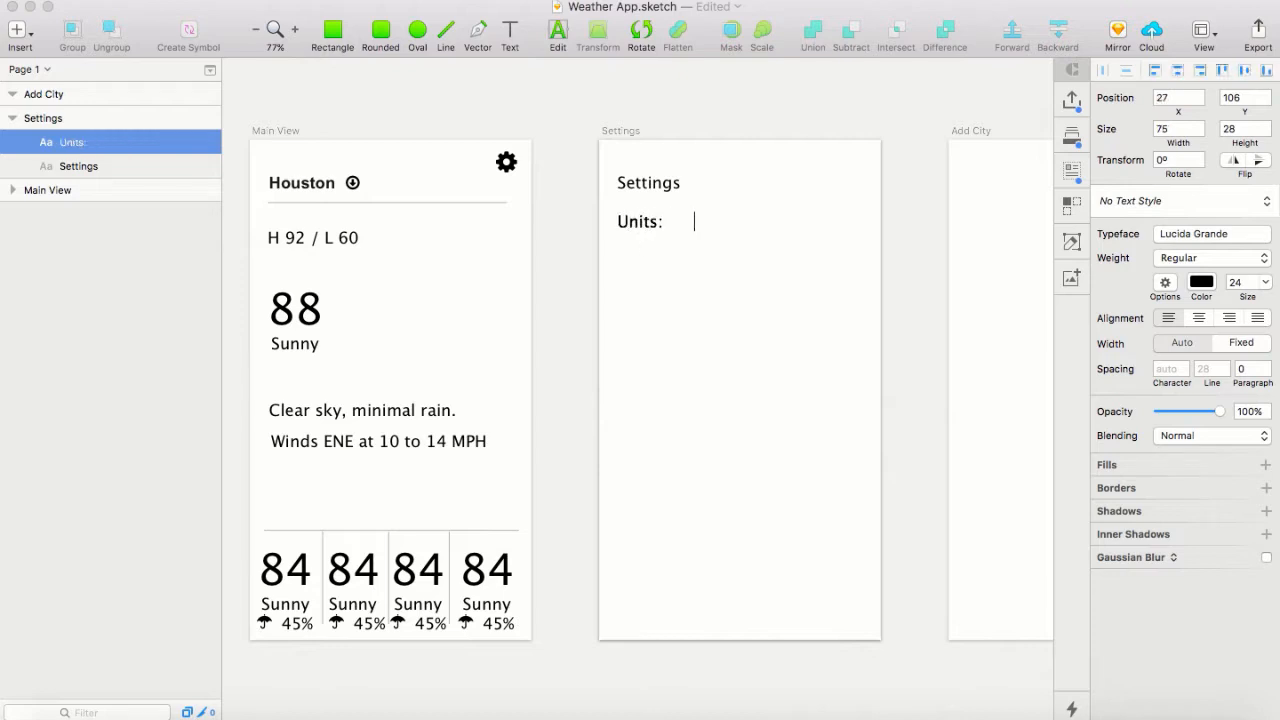
{"action": "type", "text": "F / C"}
{"action": "left_click", "coordinate": [695, 334]}
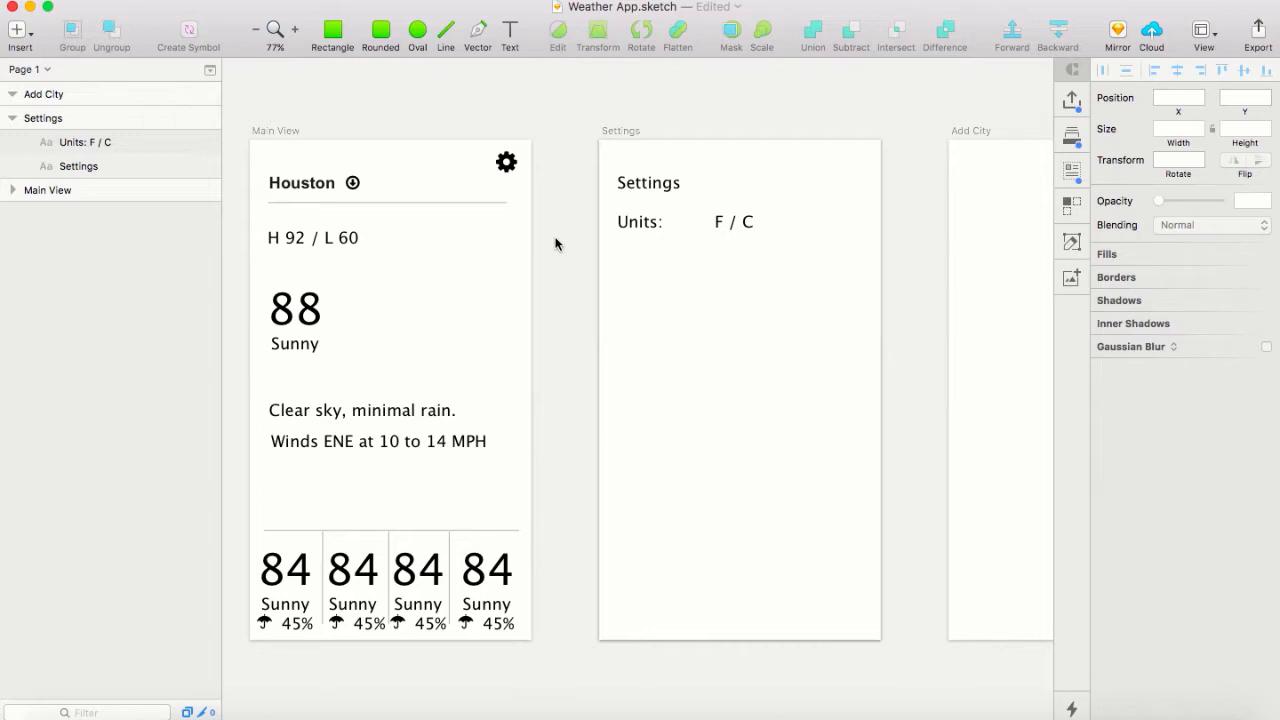
Add the text "Notifications: Enabled" below the Units line on the Settings artboard
{"action": "left_click", "coordinate": [634, 226]}
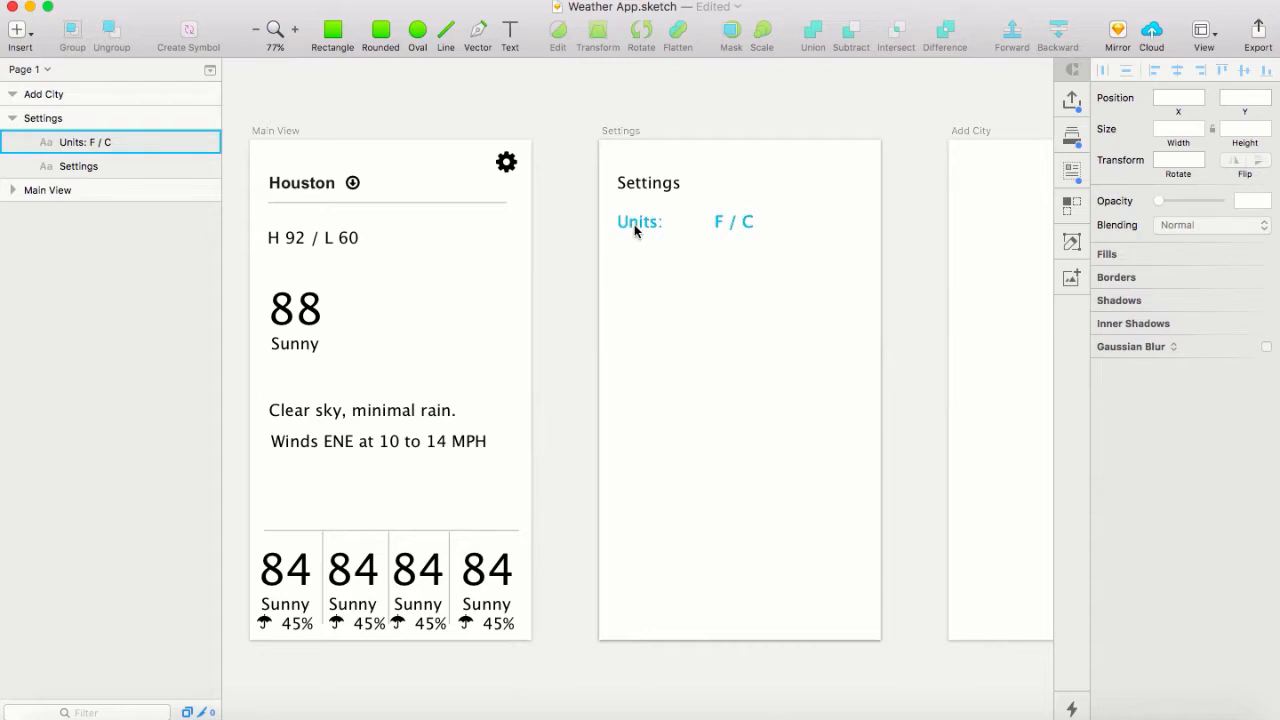
{"action": "left_click", "coordinate": [567, 136]}
{"action": "left_click", "coordinate": [512, 32]}
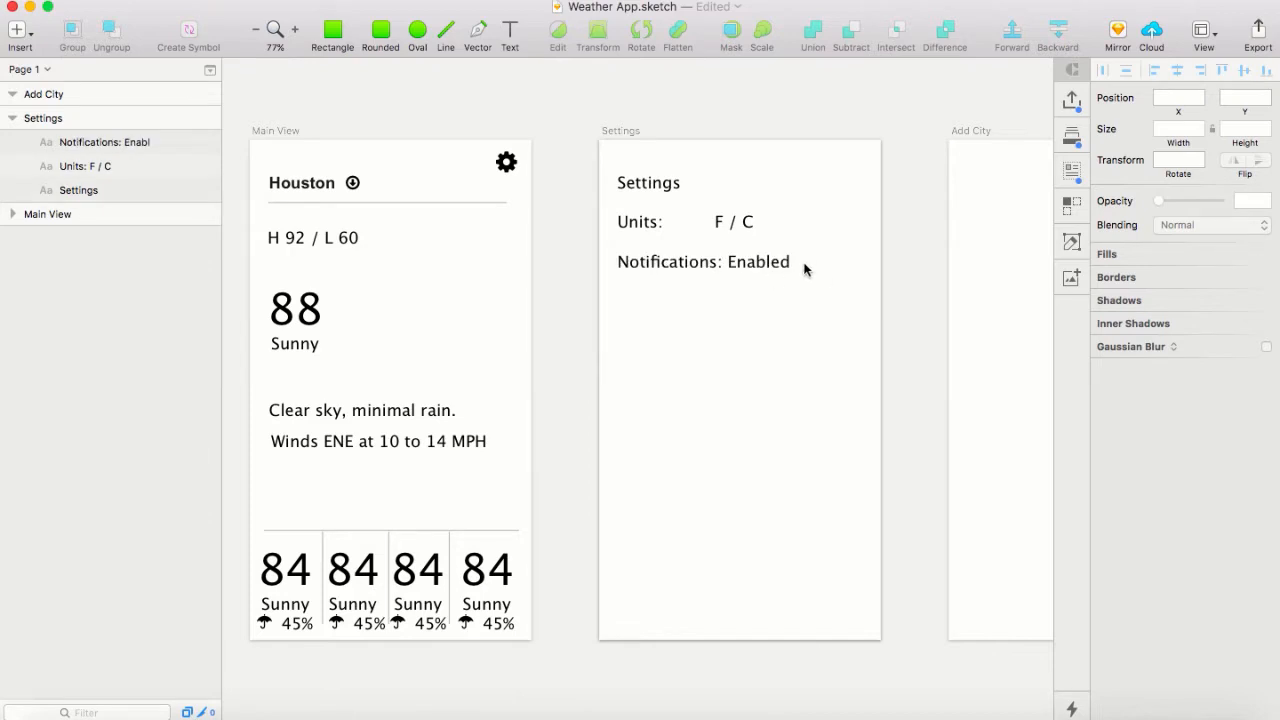
{"action": "left_click", "coordinate": [755, 261]}
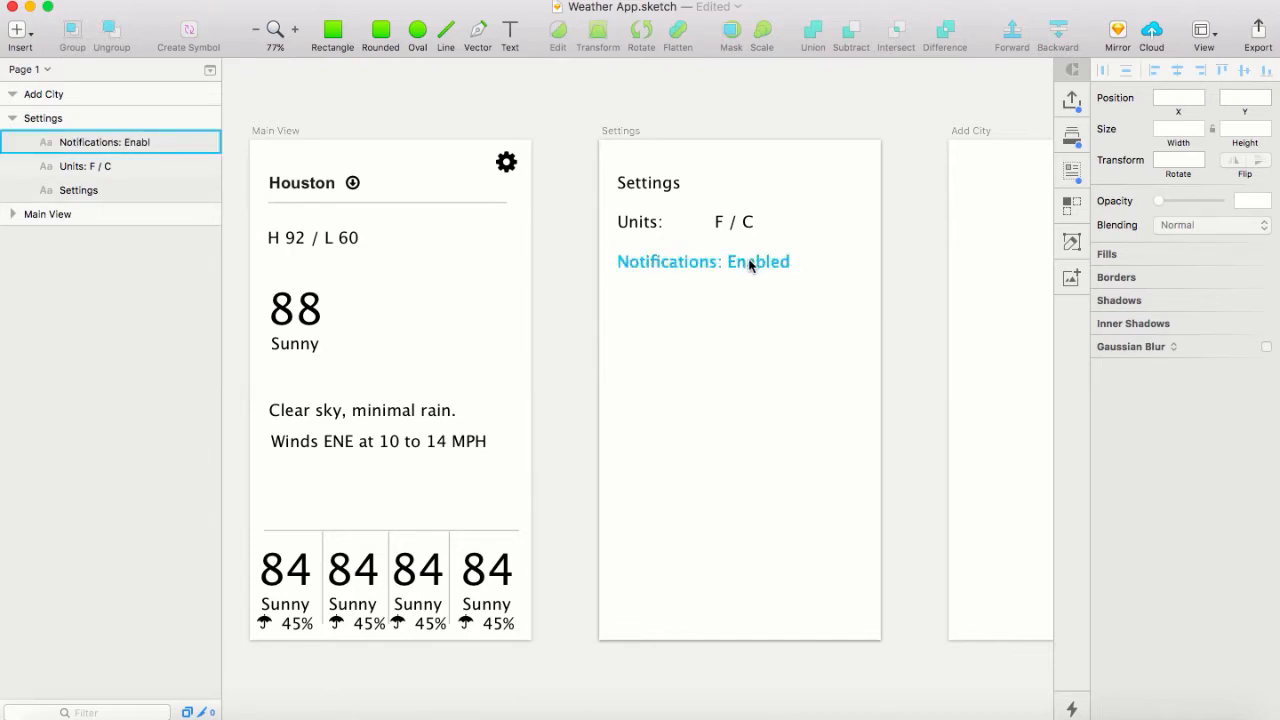
{"action": "left_click", "coordinate": [703, 300]}
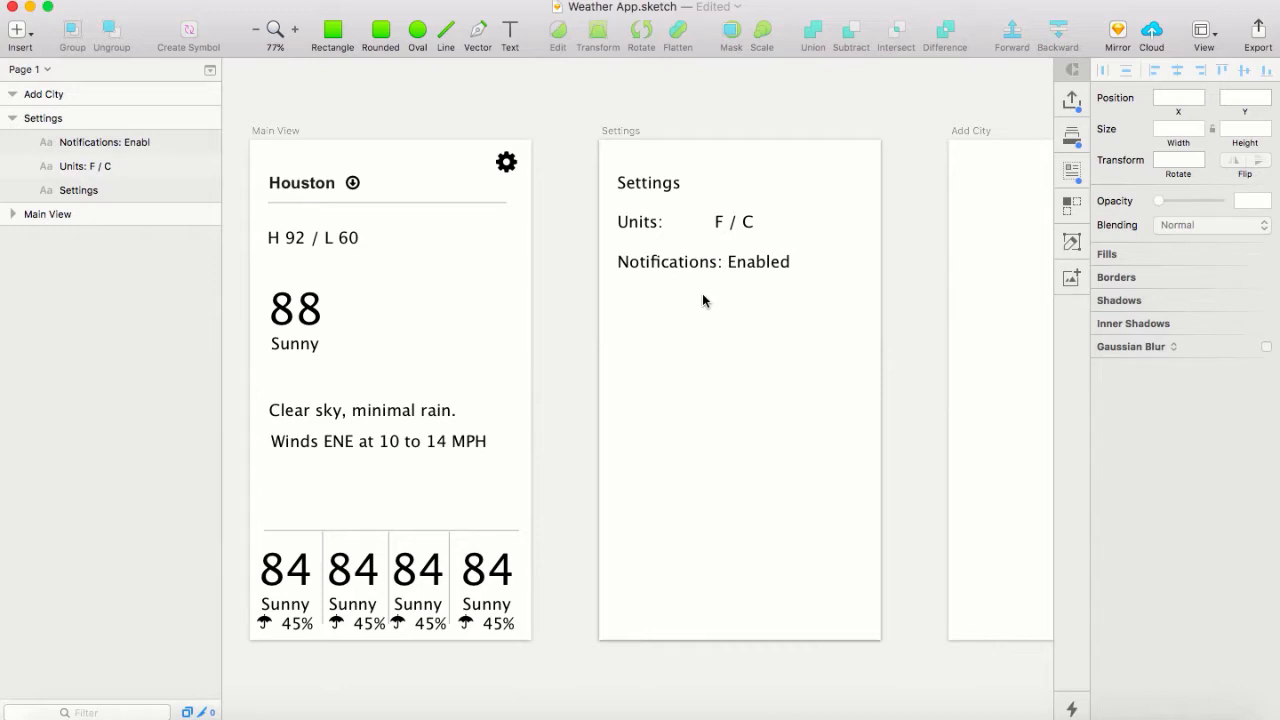
Draw a rectangle about 224 by 50 near the upper left of the Add City artboard as an input field
{"action": "scroll", "coordinate": [702, 293], "scroll_direction": "right", "scroll_amount": 5}
{"action": "key", "text": "r"}
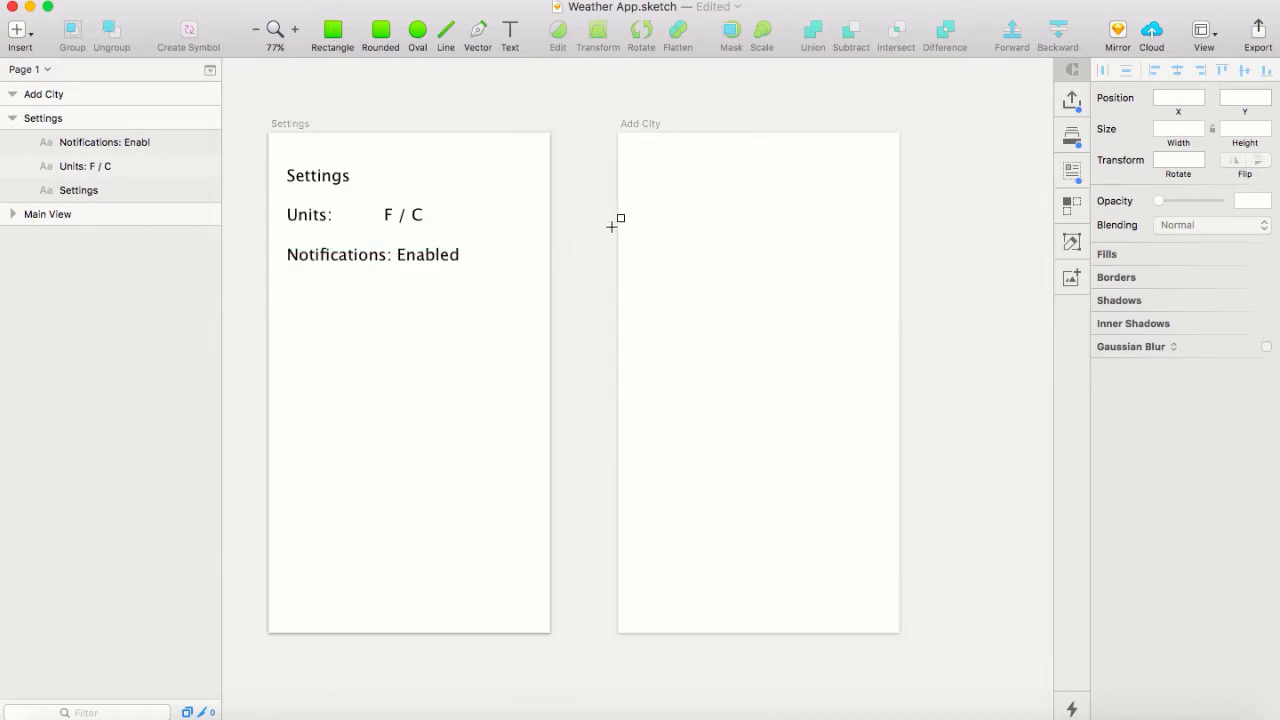
{"action": "left_click_drag", "start_coordinate": [634, 172], "coordinate": [787, 204]}
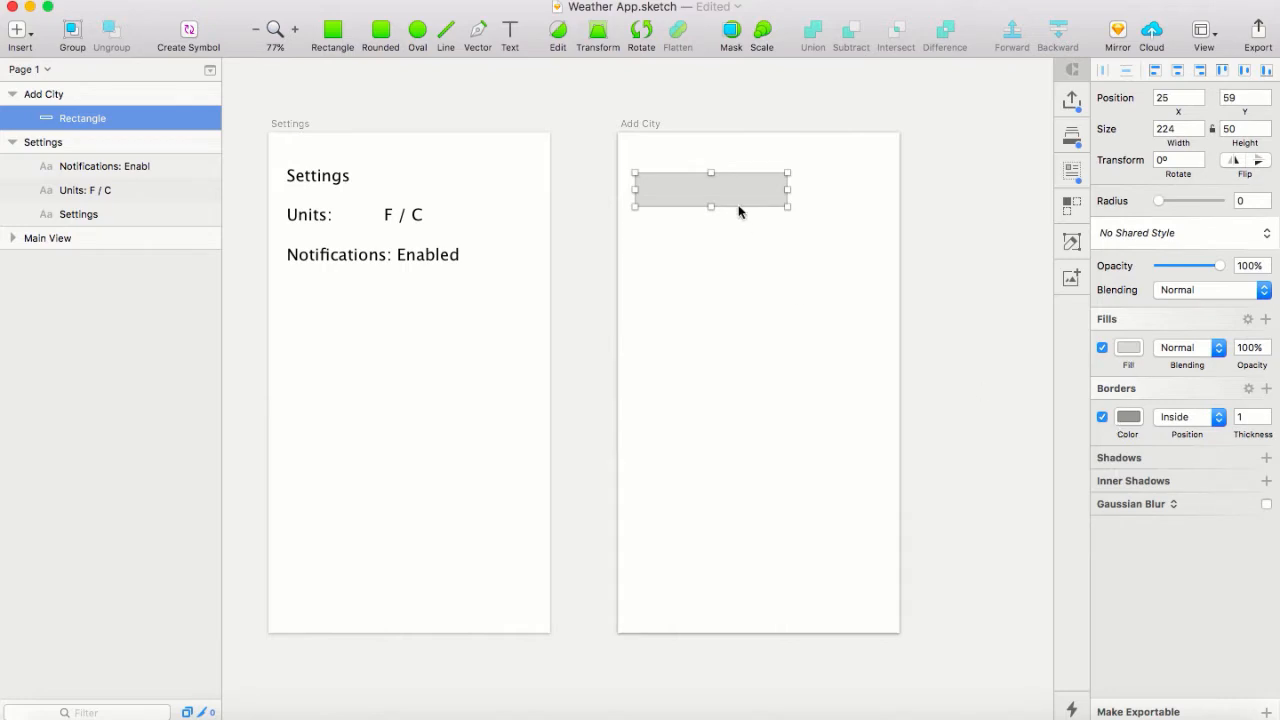
Add the placeholder text "City or zip code" inside the rectangle on the Add City artboard
{"action": "left_click", "coordinate": [510, 33]}
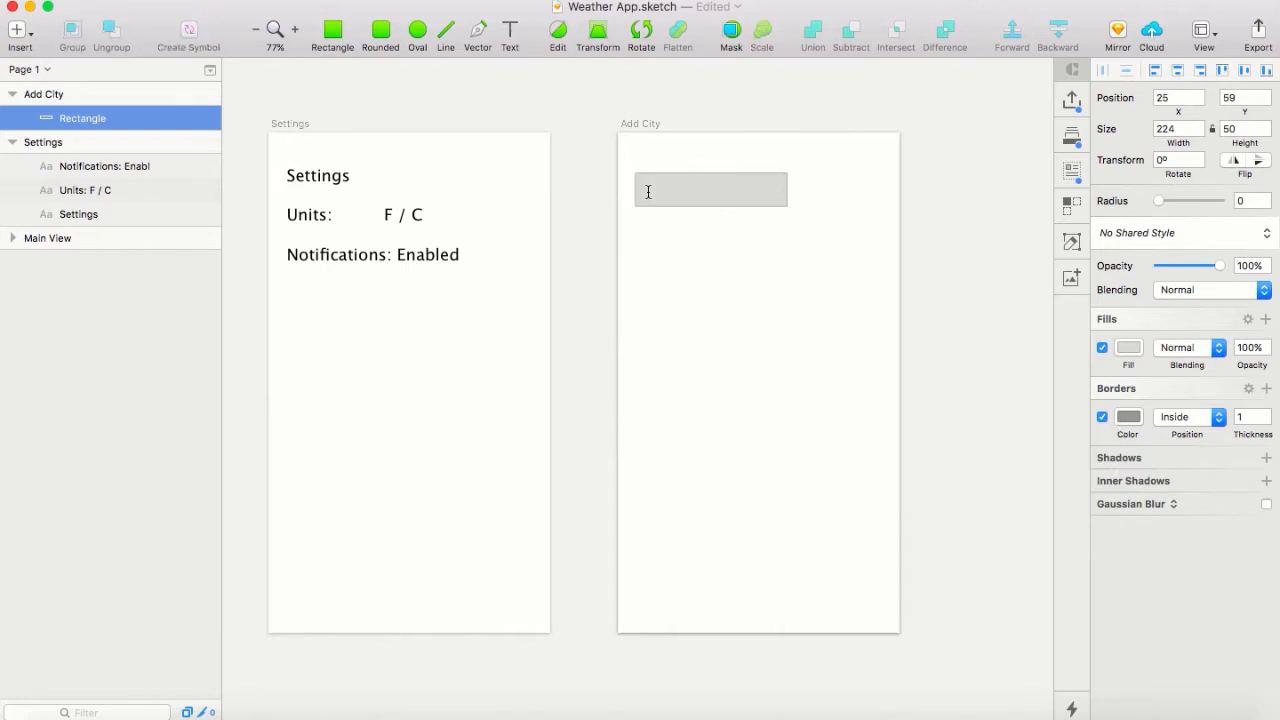
{"action": "left_click", "coordinate": [646, 192]}
{"action": "type", "text": "Cty"}
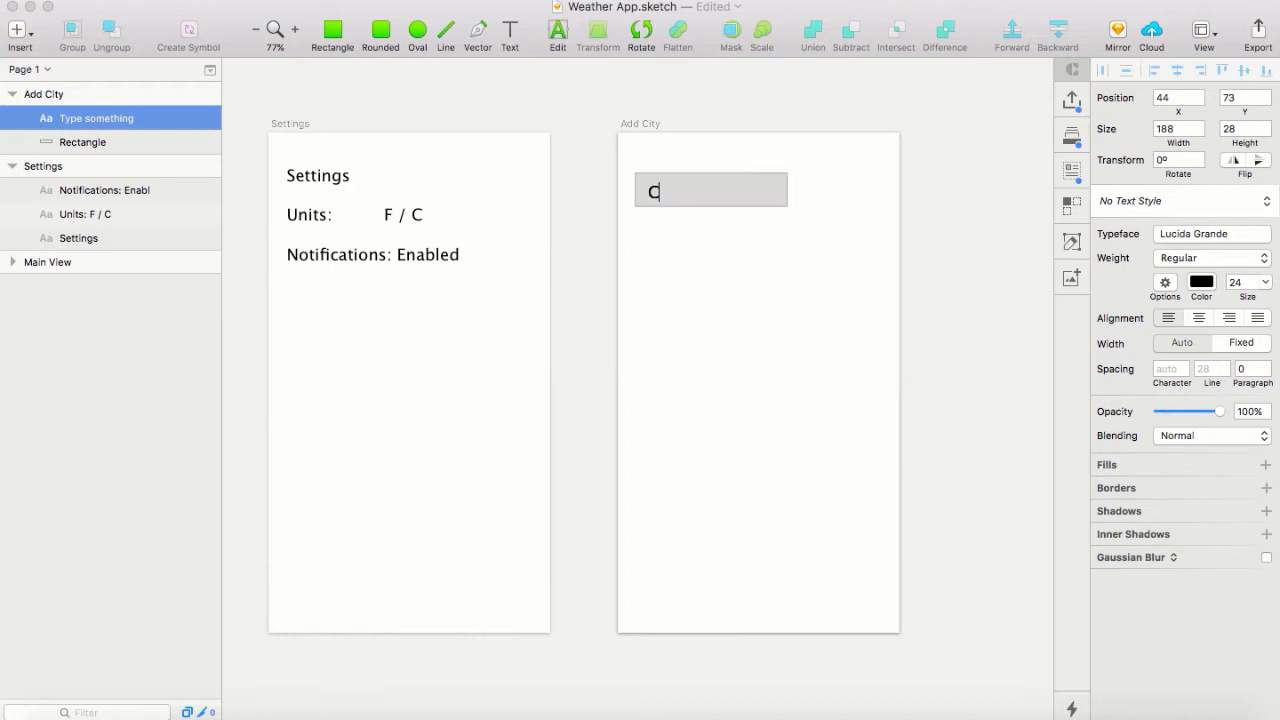
{"action": "key", "text": "BackSpace"}
{"action": "key", "text": "BackSpace"}
{"action": "type", "text": "ity or zip code"}
{"action": "left_click", "coordinate": [655, 246]}
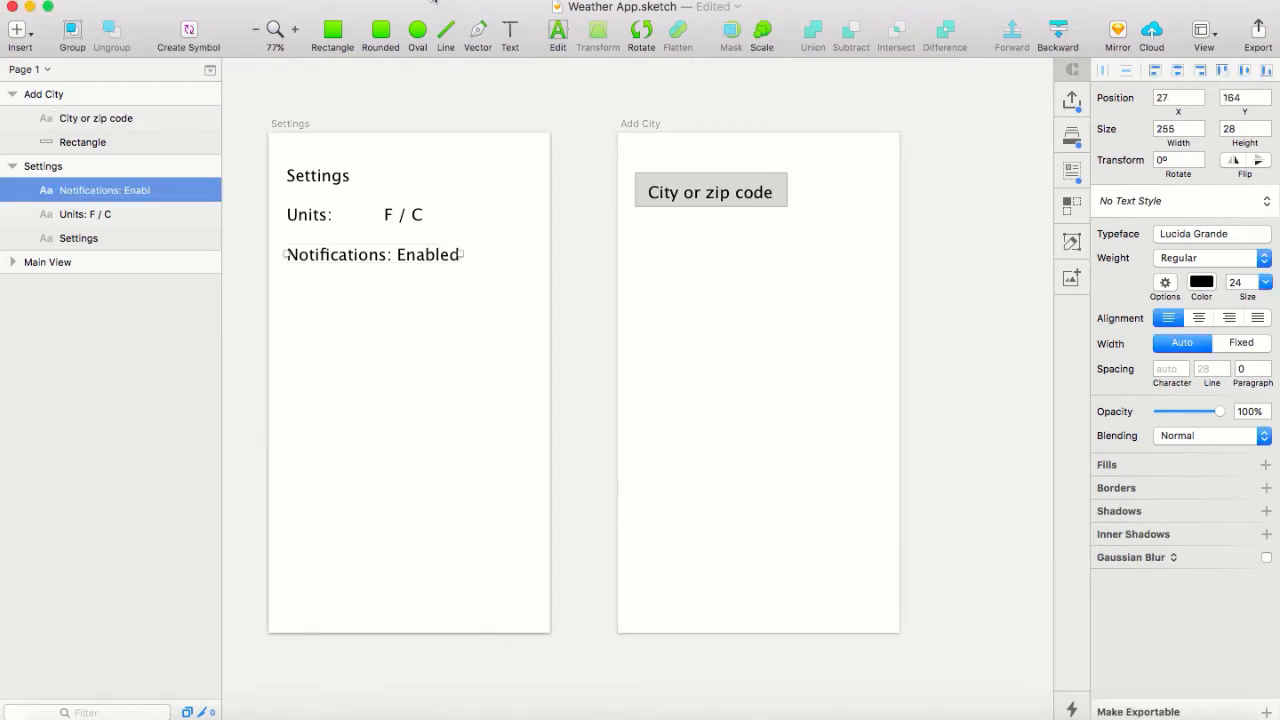
Insert FontAwesome's location-arrow icon and place it to the right of the "City or zip code" field on the Add City artboard
{"action": "left_click", "coordinate": [433, 2]}
{"action": "mouse_move", "coordinate": [490, 58]}
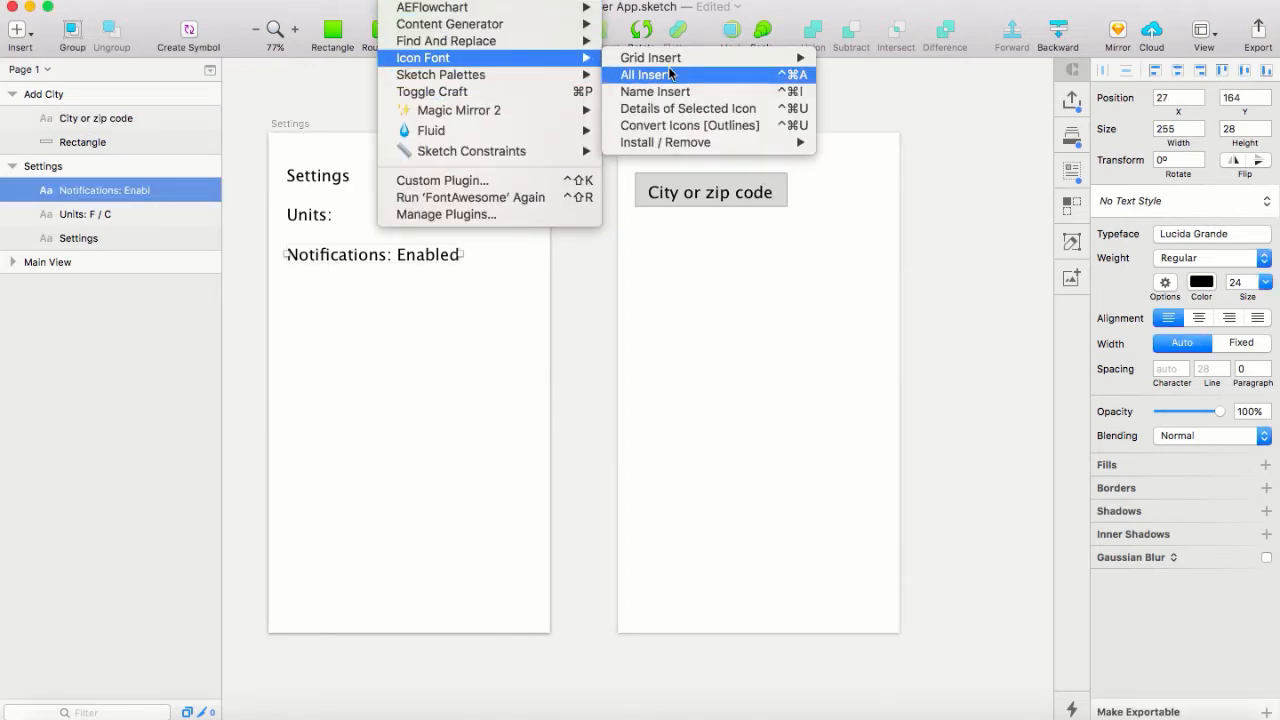
{"action": "mouse_move", "coordinate": [660, 58]}
{"action": "left_click", "coordinate": [885, 110]}
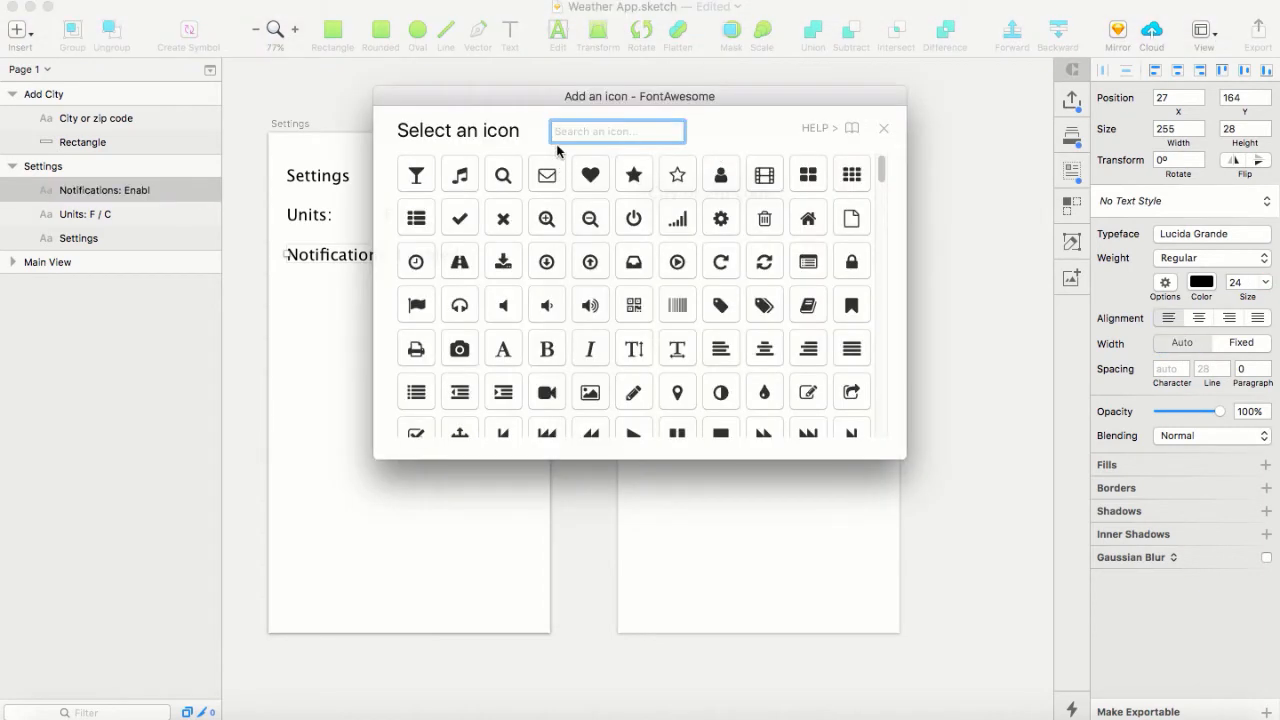
{"action": "type", "text": "location"}
{"action": "left_click", "coordinate": [410, 188]}
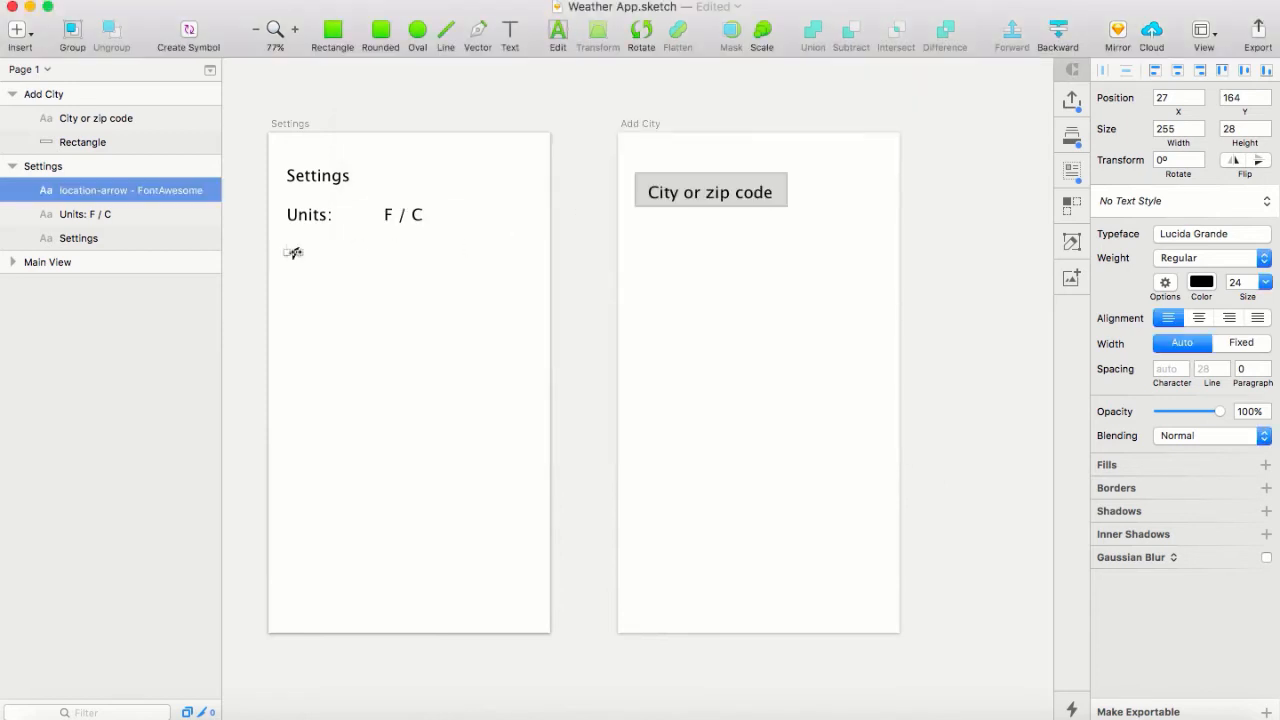
{"action": "left_click_drag", "start_coordinate": [293, 256], "coordinate": [846, 193]}
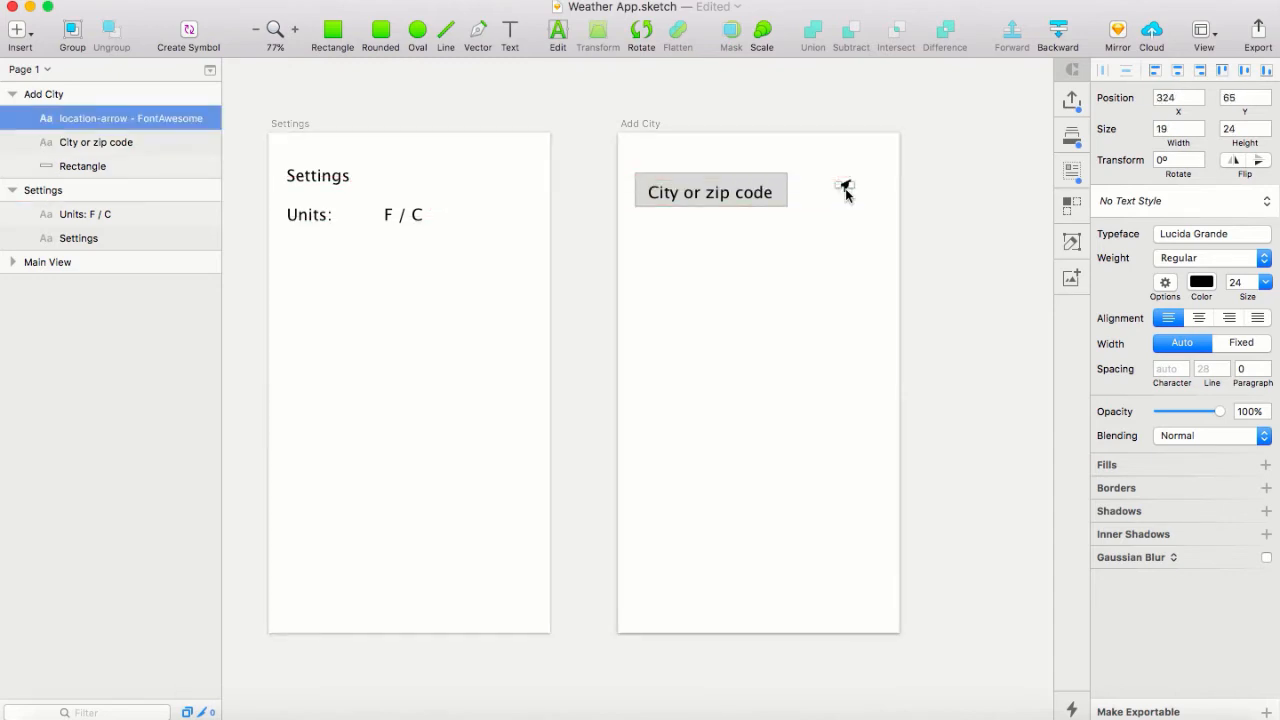
Set the location arrow icon's font size to 36 and move it closer to the city field, to about X 287, Y 69
{"action": "left_click", "coordinate": [1265, 283]}
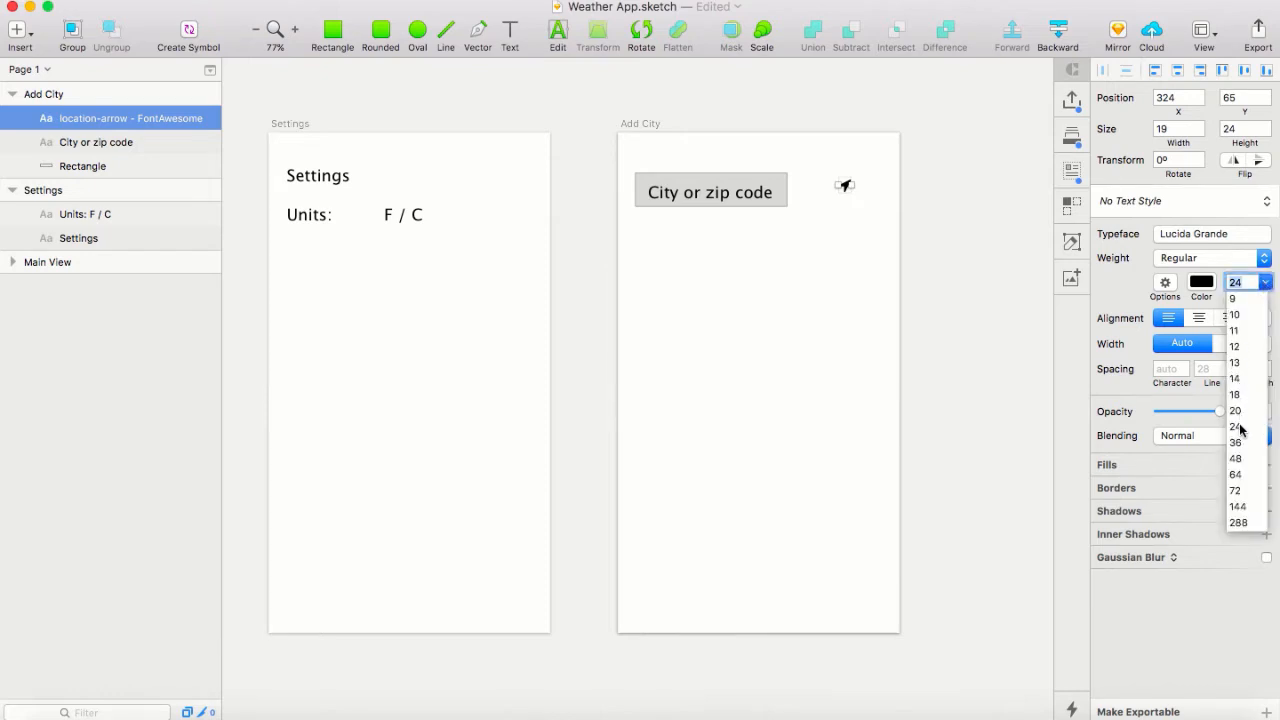
{"action": "left_click", "coordinate": [1240, 428]}
{"action": "left_click", "coordinate": [1265, 283]}
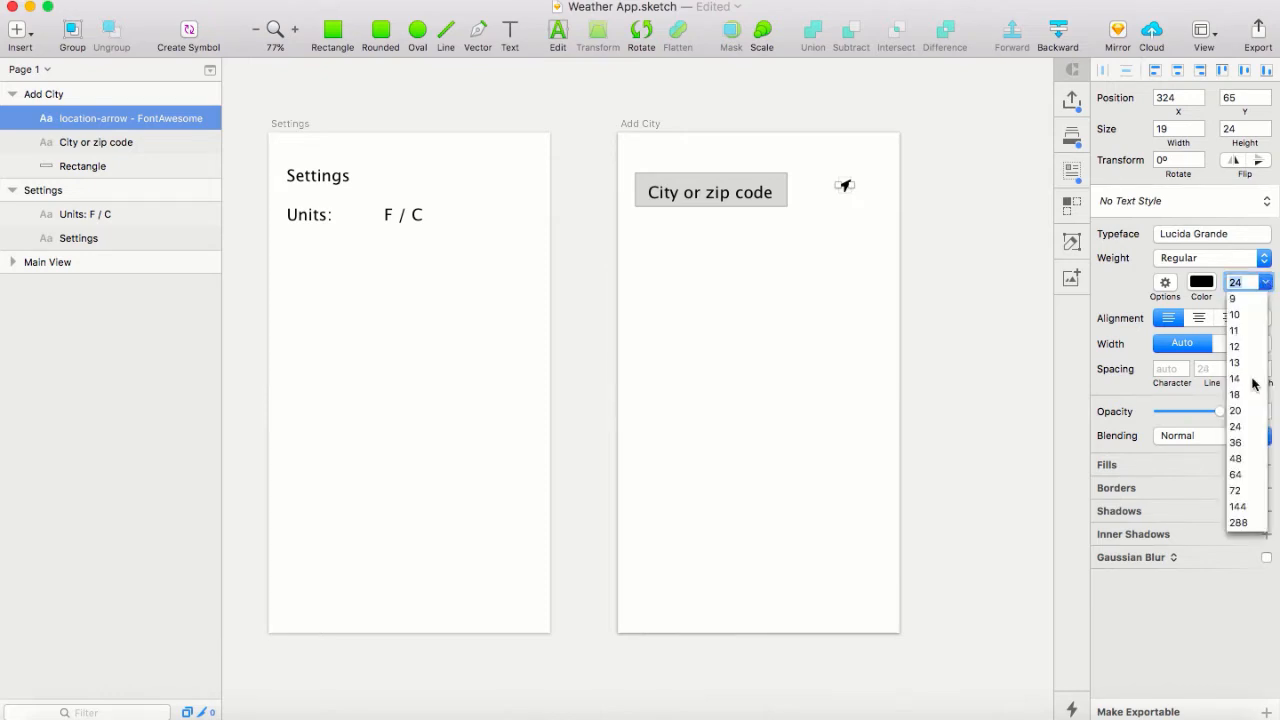
{"action": "left_click", "coordinate": [1237, 446]}
{"action": "left_click_drag", "start_coordinate": [846, 183], "coordinate": [824, 194]}
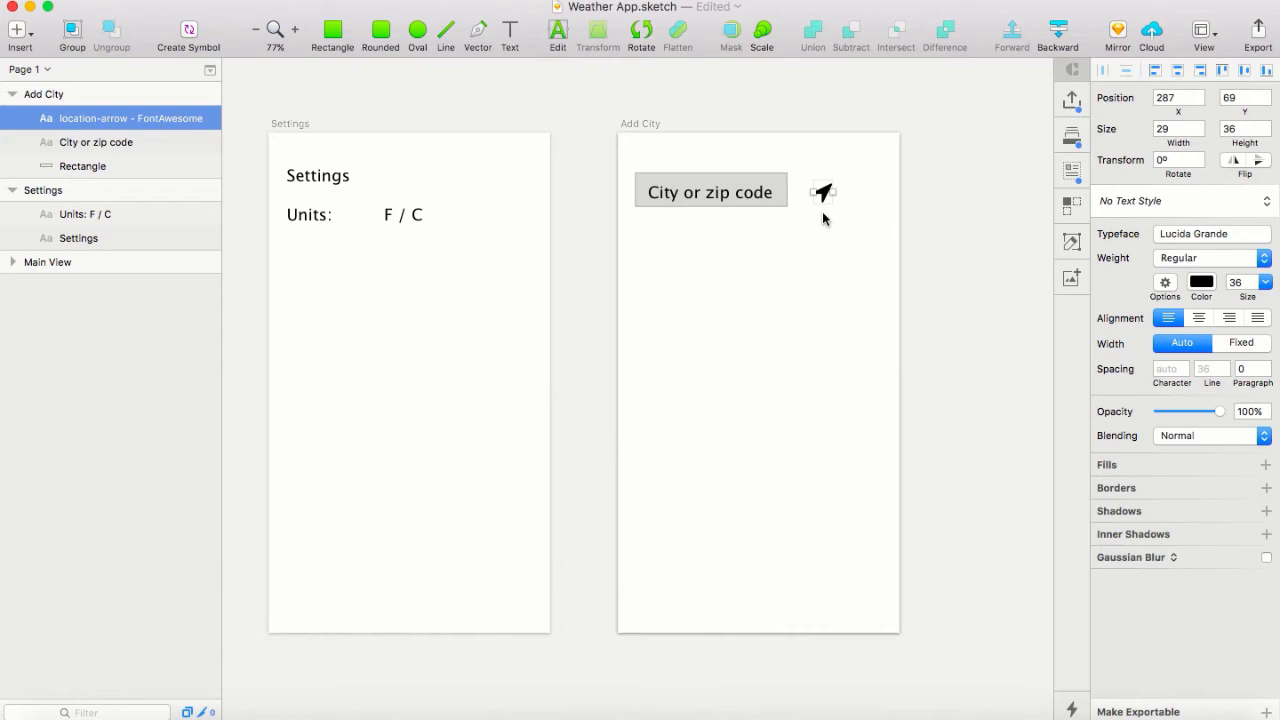
{"action": "left_click", "coordinate": [820, 246]}
Add the heading text "Your cities" below the "City or zip code" field
{"action": "left_click", "coordinate": [510, 31]}
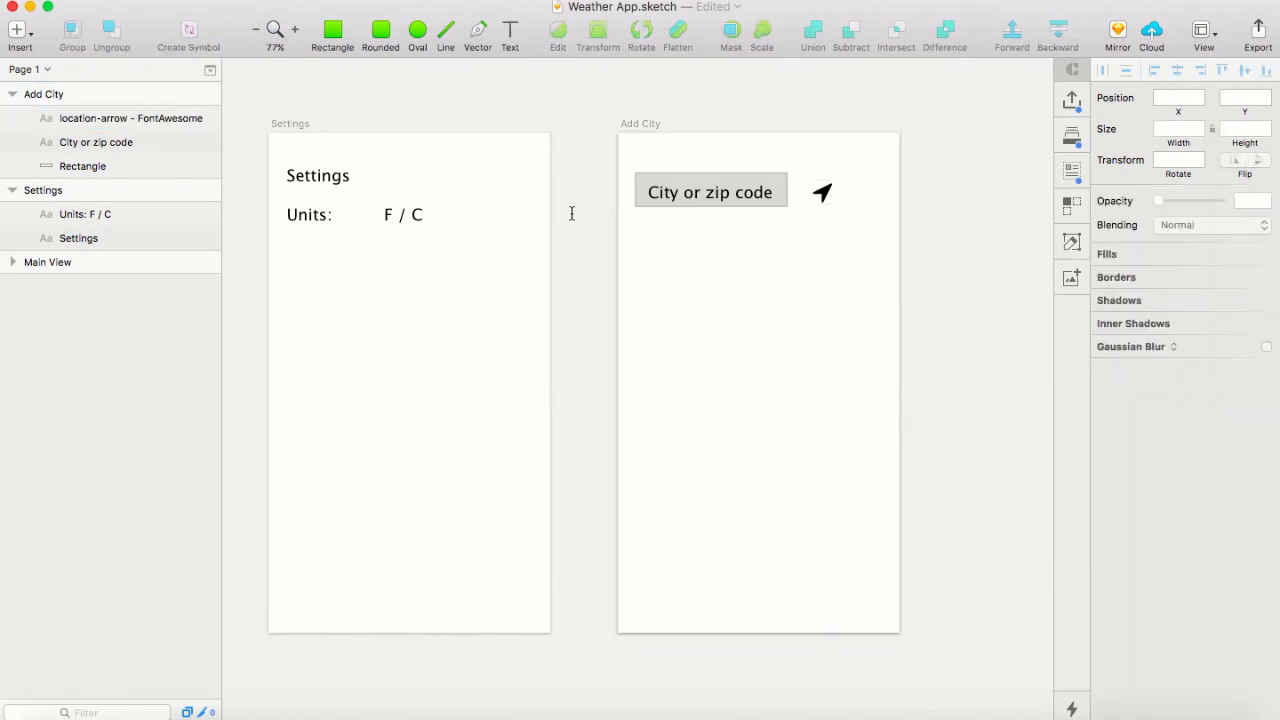
{"action": "left_click", "coordinate": [645, 236]}
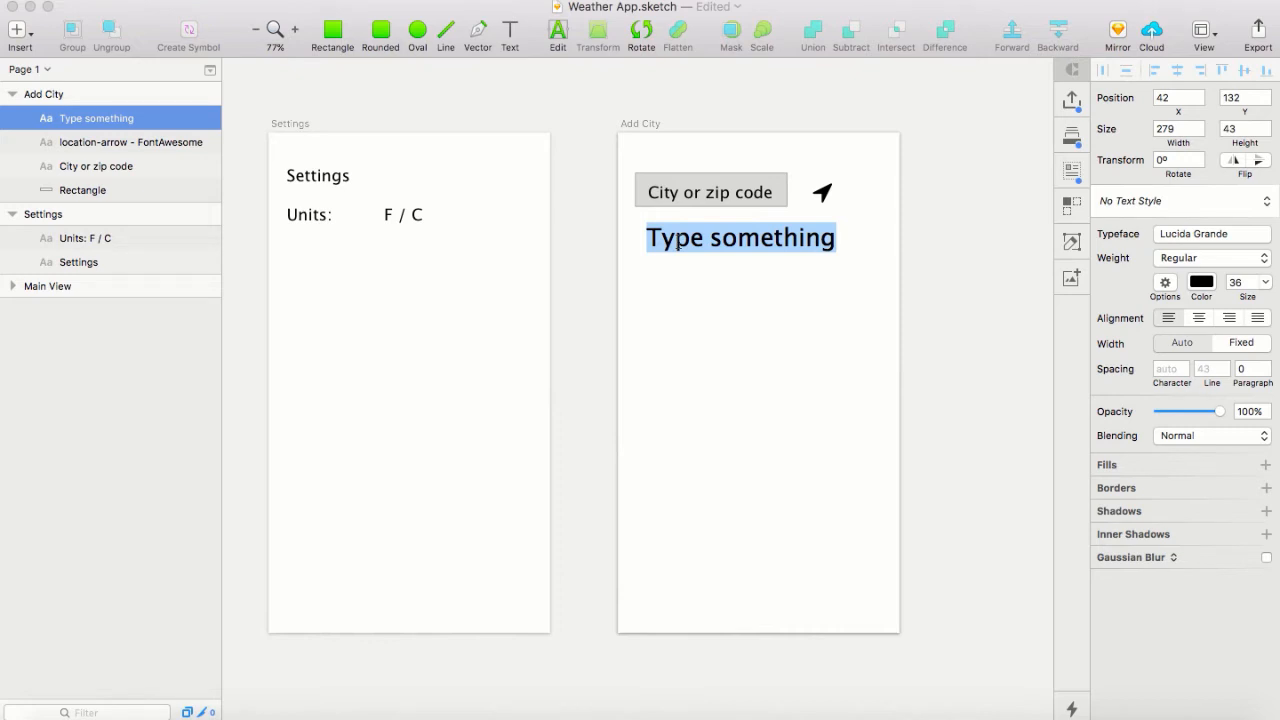
{"action": "type", "text": "Y"}
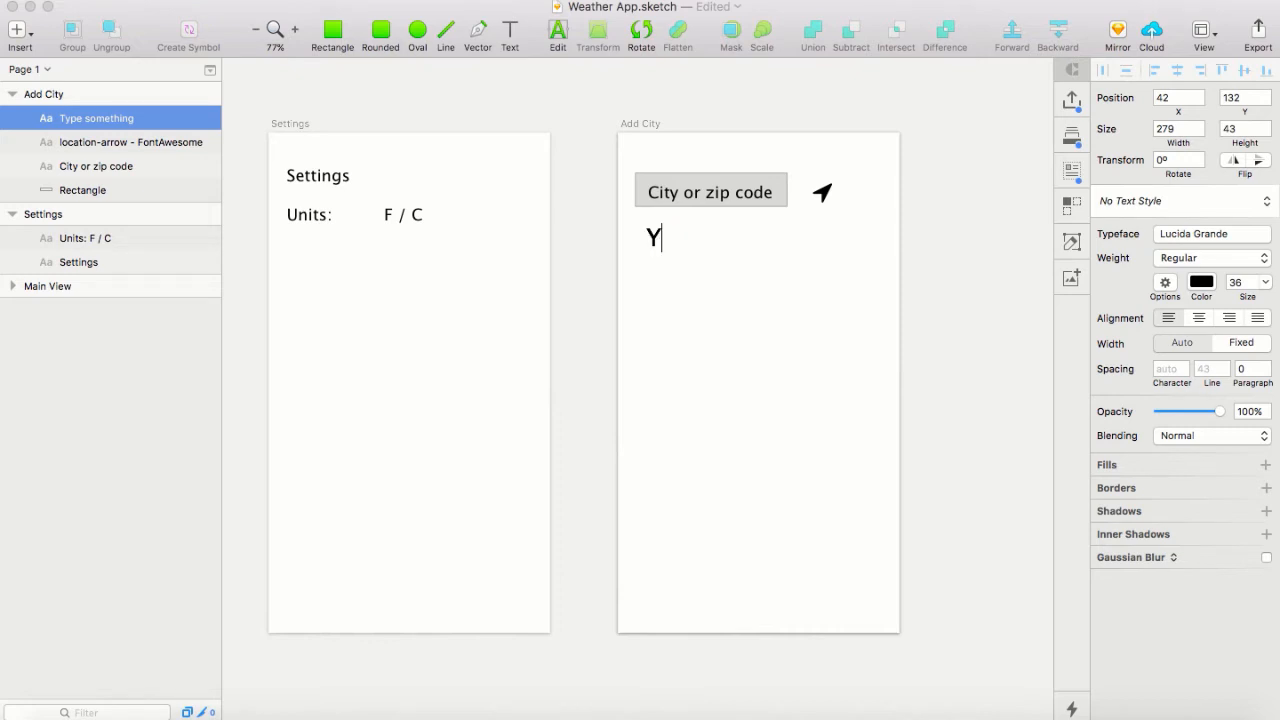
{"action": "type", "text": "our cities"}
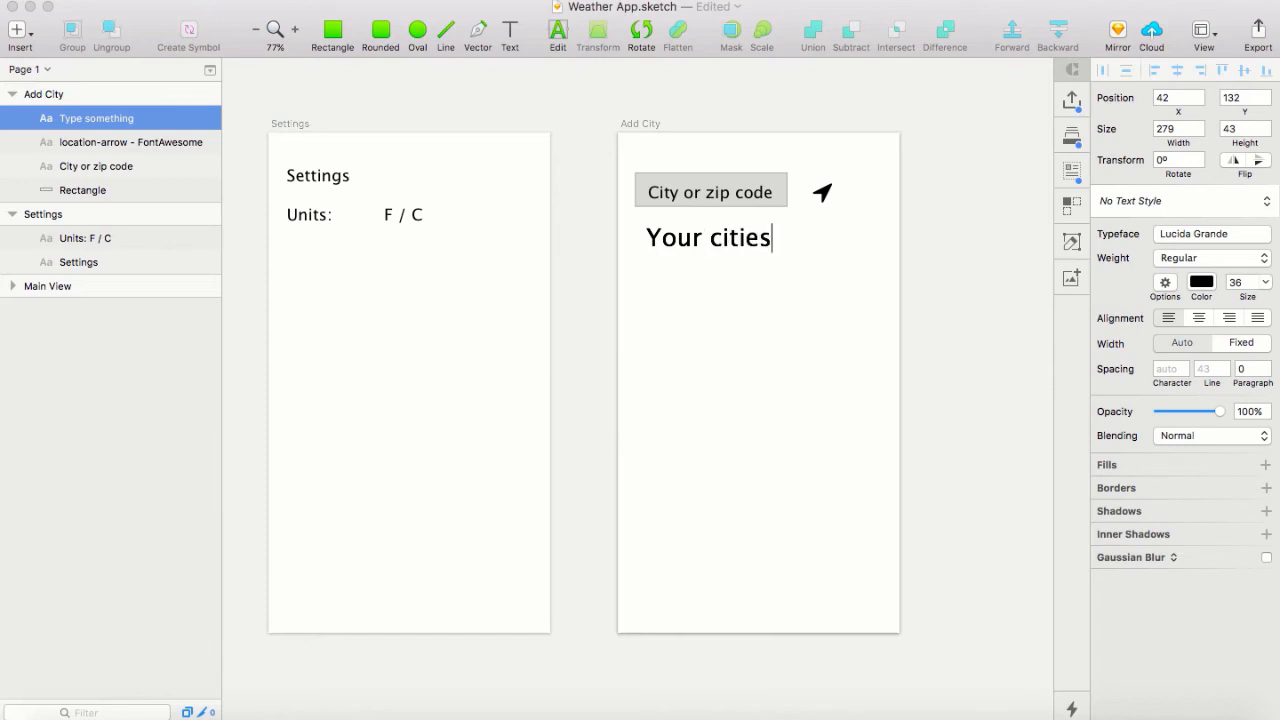
{"action": "left_click", "coordinate": [684, 305]}
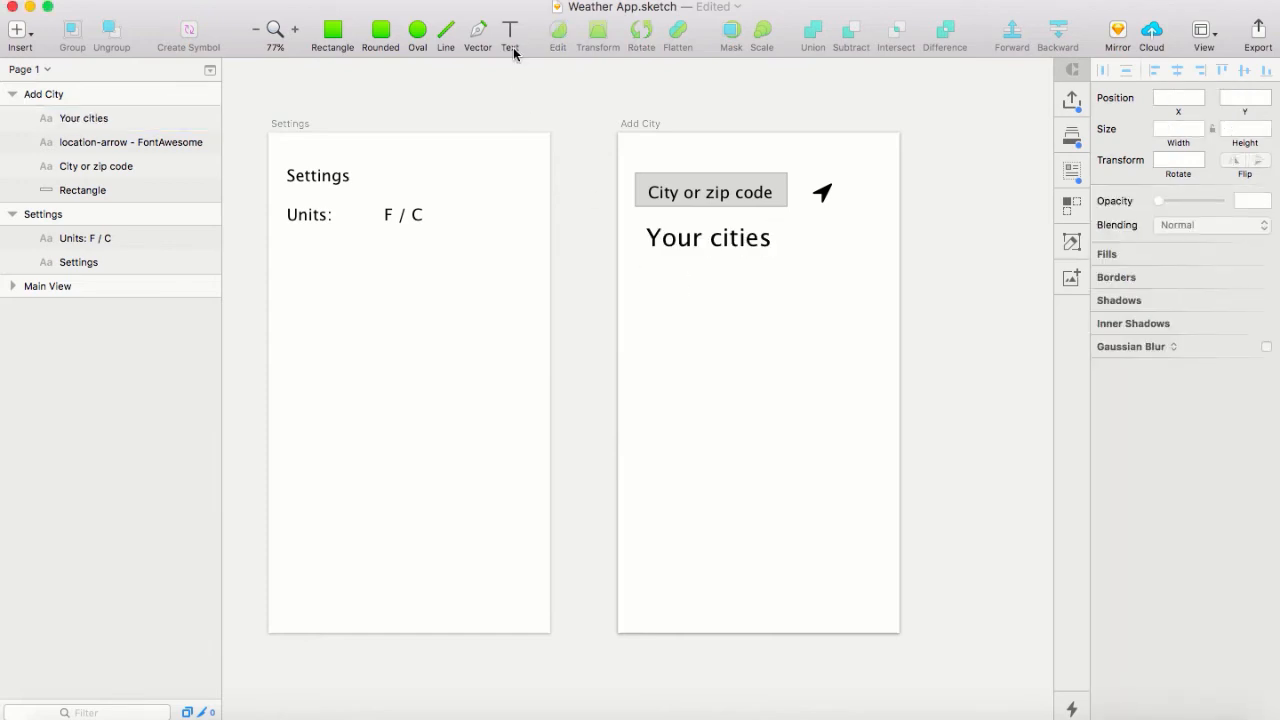
Add a new text object below the "Your cities" heading and set its font size to 24
{"action": "left_click", "coordinate": [513, 40]}
{"action": "left_click", "coordinate": [651, 274]}
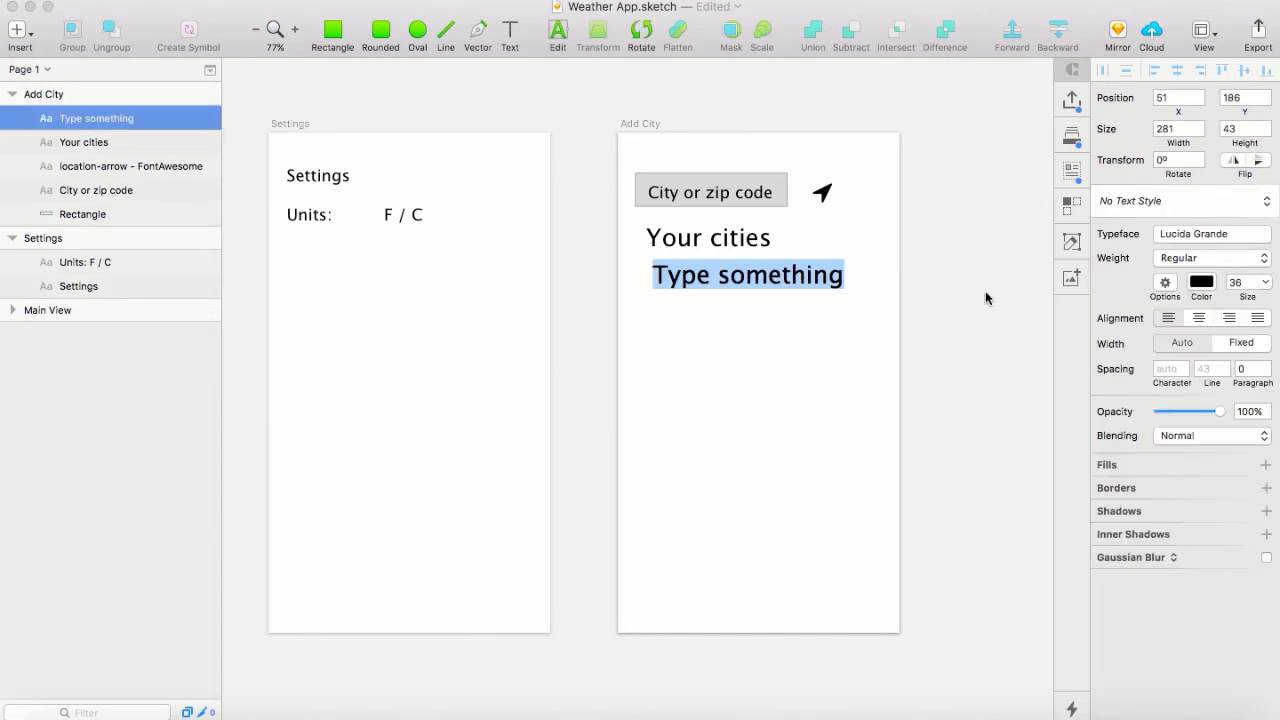
{"action": "left_click", "coordinate": [1250, 284]}
{"action": "left_click", "coordinate": [1265, 283]}
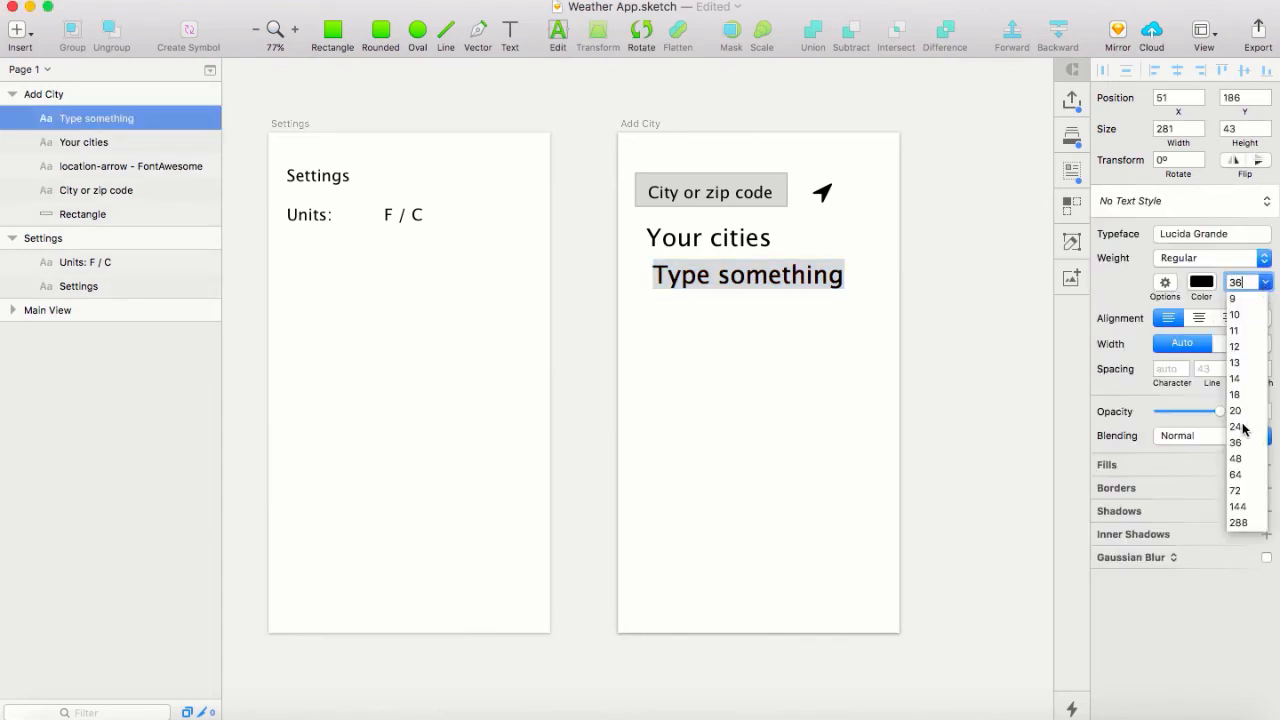
{"action": "left_click", "coordinate": [1237, 426]}
{"action": "type", "text": "Houst"}
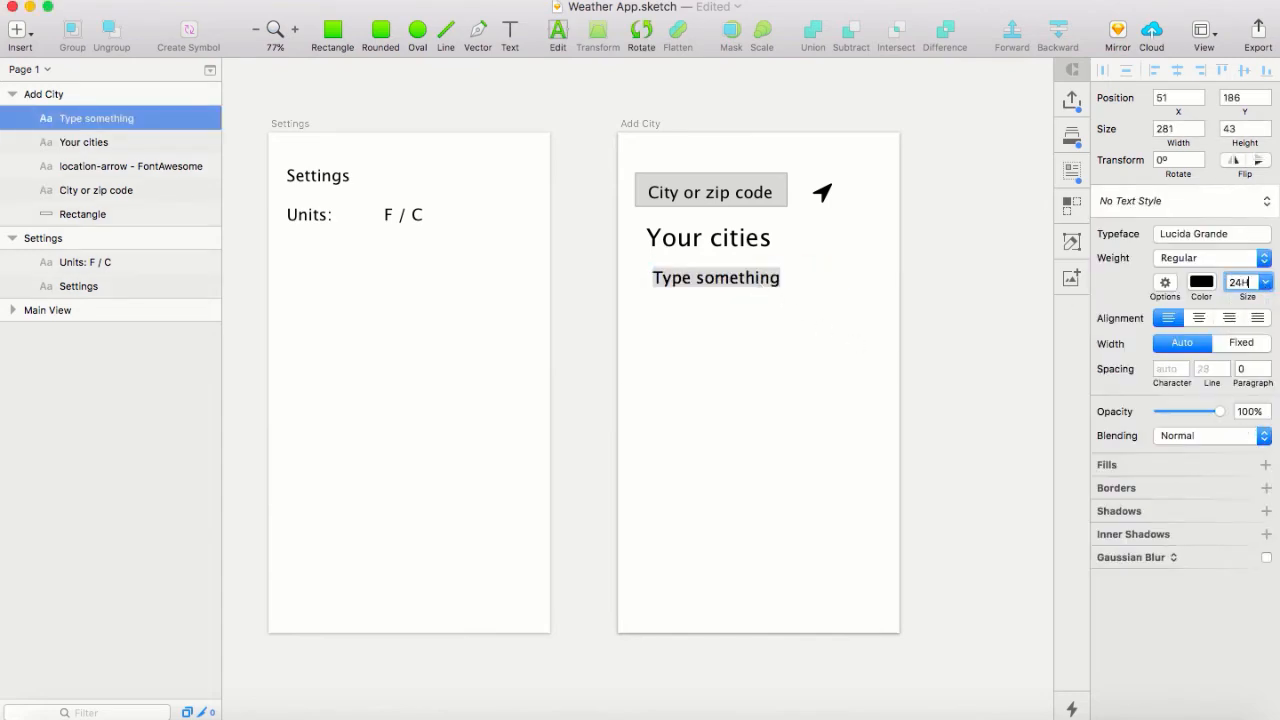
{"action": "key", "text": "BackSpace"}
{"action": "key", "text": "BackSpace"}
{"action": "key", "text": "BackSpace"}
{"action": "key", "text": "BackSpace"}
{"action": "key", "text": "BackSpace"}
Replace the placeholder text below "Your cities" with "Houston" and align it with the heading's left edge
{"action": "double_click", "coordinate": [697, 277]}
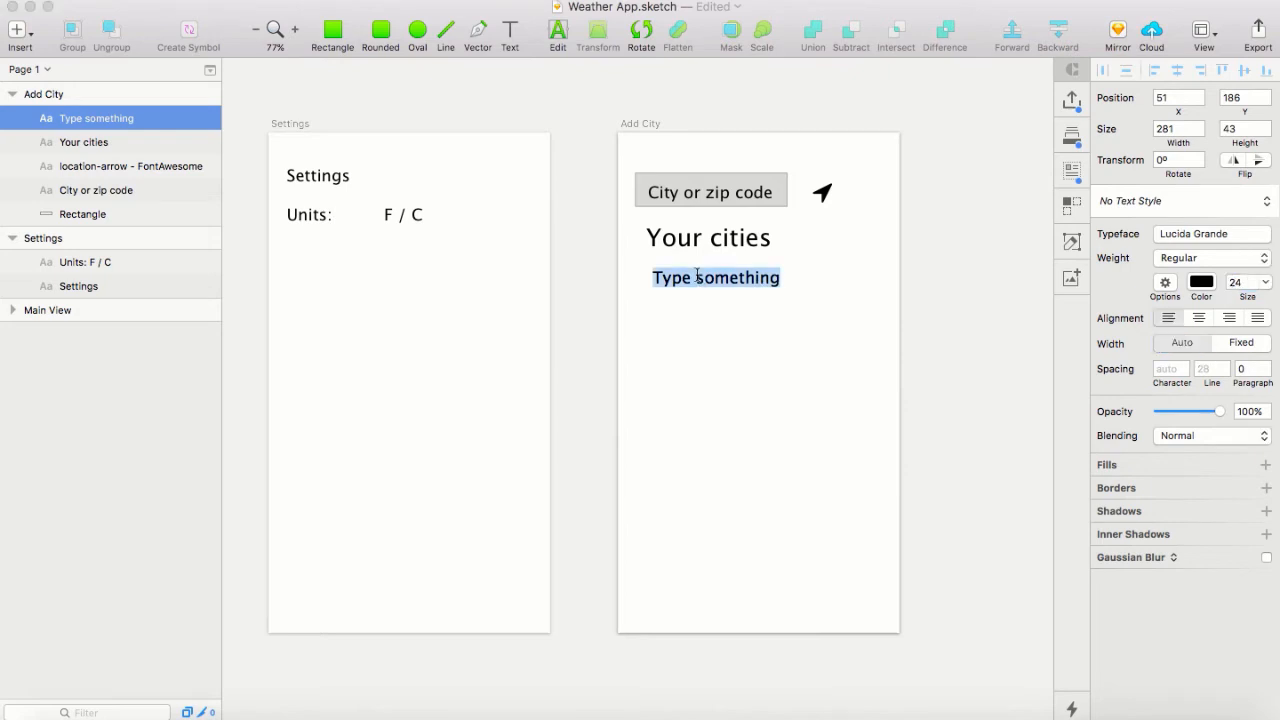
{"action": "type", "text": "Houston"}
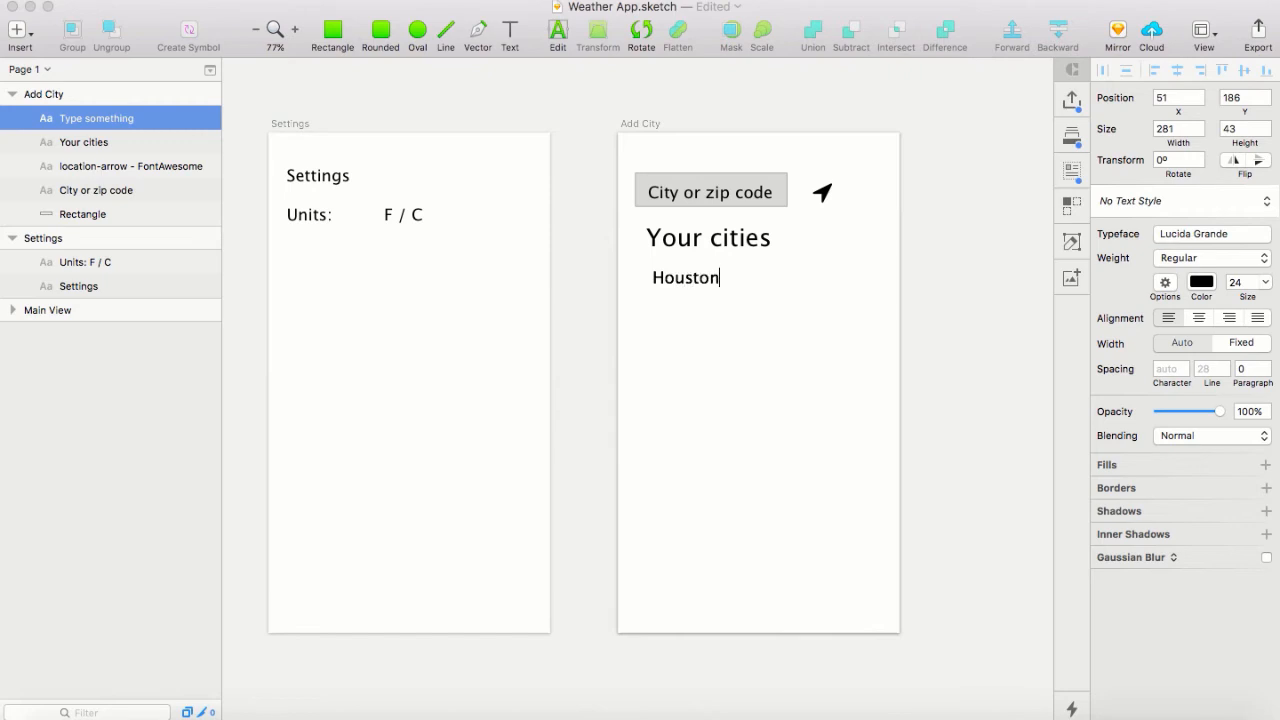
{"action": "left_click", "coordinate": [697, 343]}
Duplicate the Houston text directly below itself in the city list and change the copy to "Atlanta"
{"action": "mouse_move", "coordinate": [691, 289]}
{"action": "left_mouse_down"}
{"action": "mouse_move", "coordinate": [686, 280]}
{"action": "mouse_move", "coordinate": [686, 308]}
{"action": "left_mouse_up"}
{"action": "double_click", "coordinate": [686, 309]}
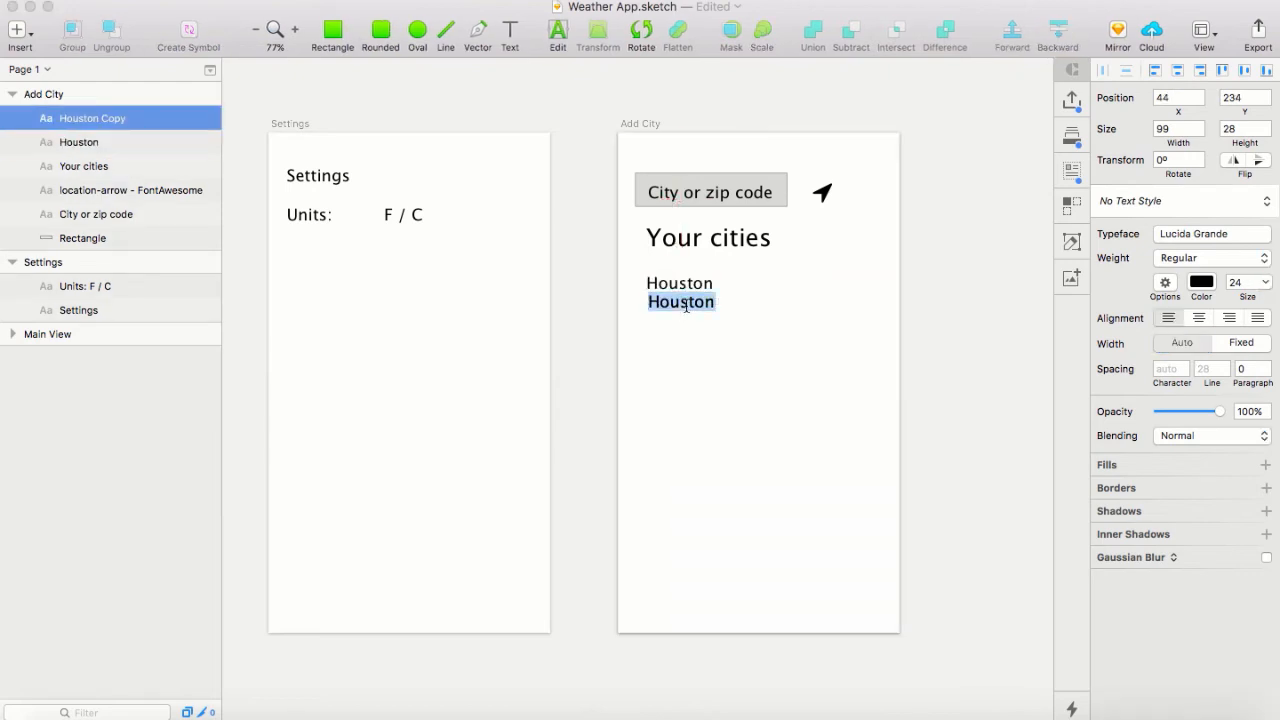
{"action": "type", "text": "Atlanta"}
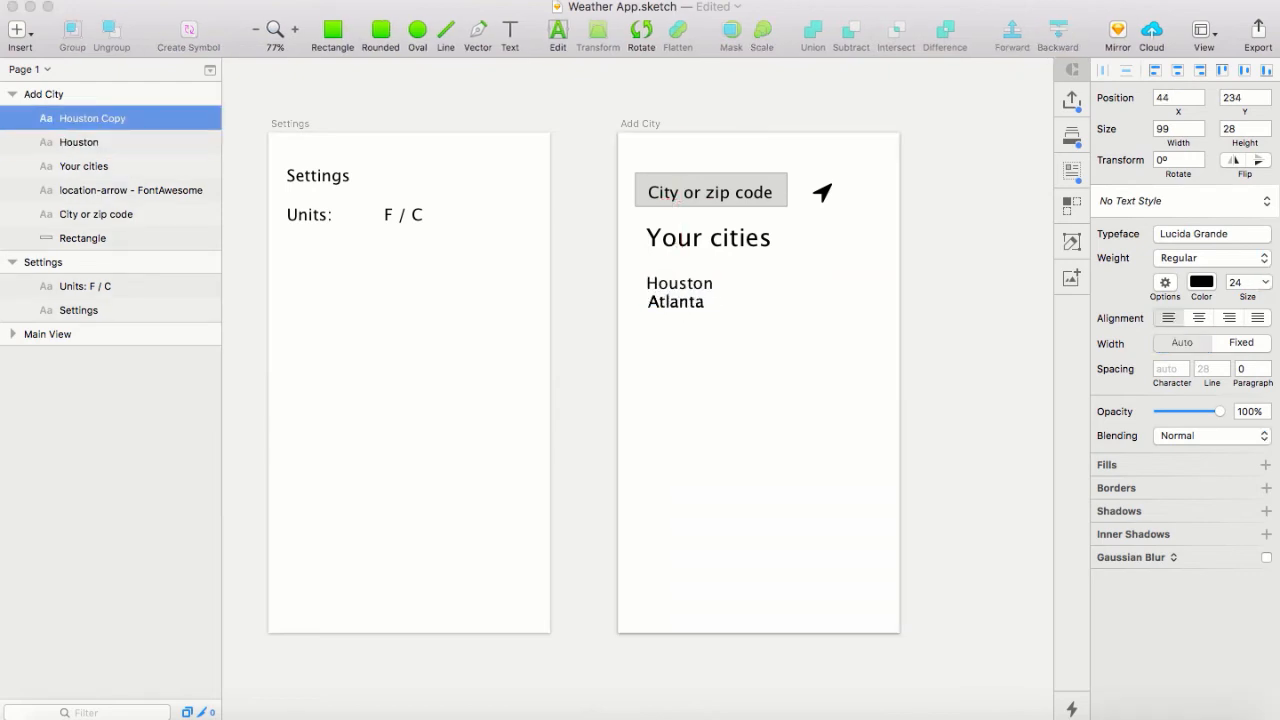
{"action": "left_click", "coordinate": [696, 377]}
Align Atlanta's left edge with Houston at X 42 and move it down slightly for more line spacing
{"action": "left_click_drag", "start_coordinate": [673, 305], "coordinate": [672, 310]}
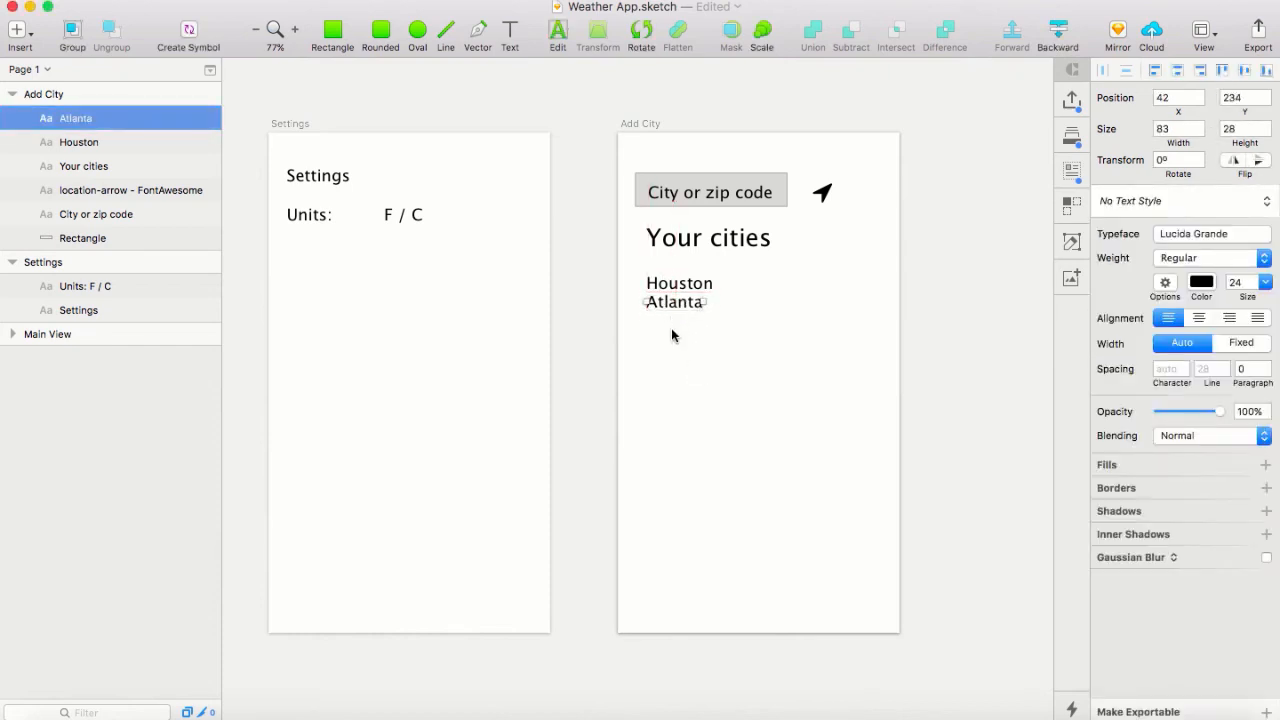
{"action": "left_click", "coordinate": [671, 330]}
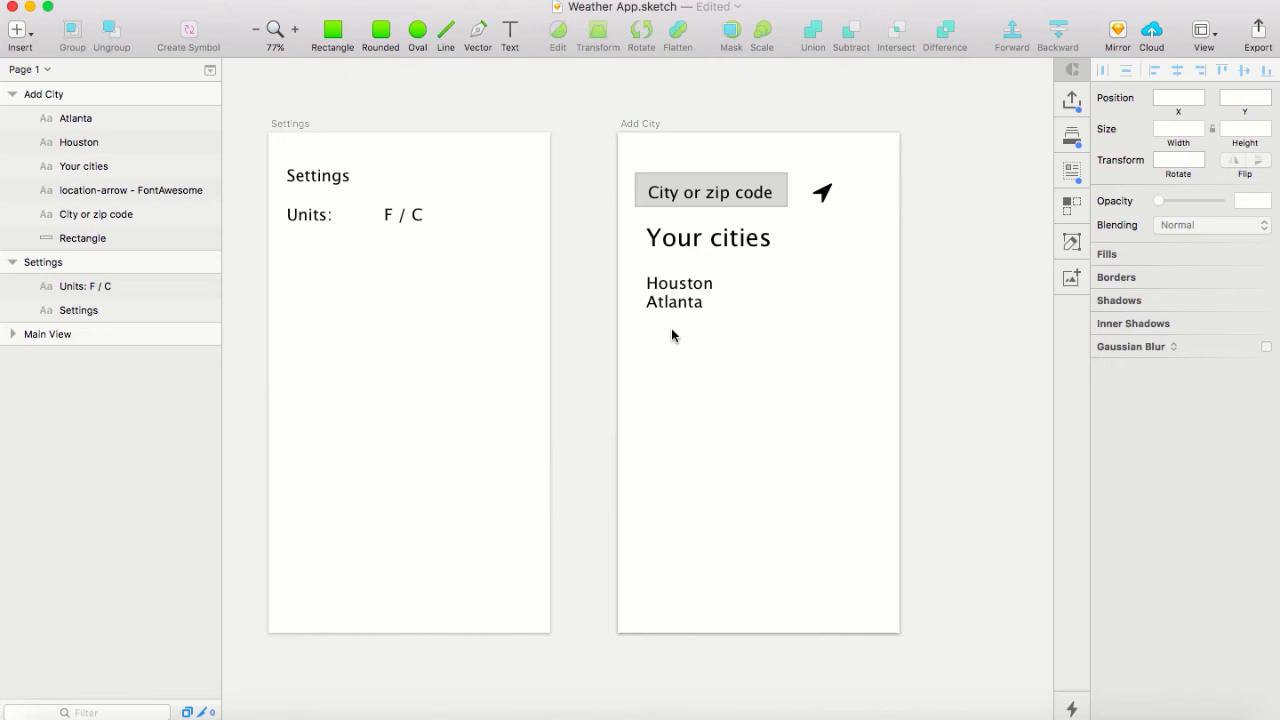
{"action": "left_click_drag", "start_coordinate": [676, 309], "coordinate": [676, 323]}
{"action": "left_click", "coordinate": [671, 362]}
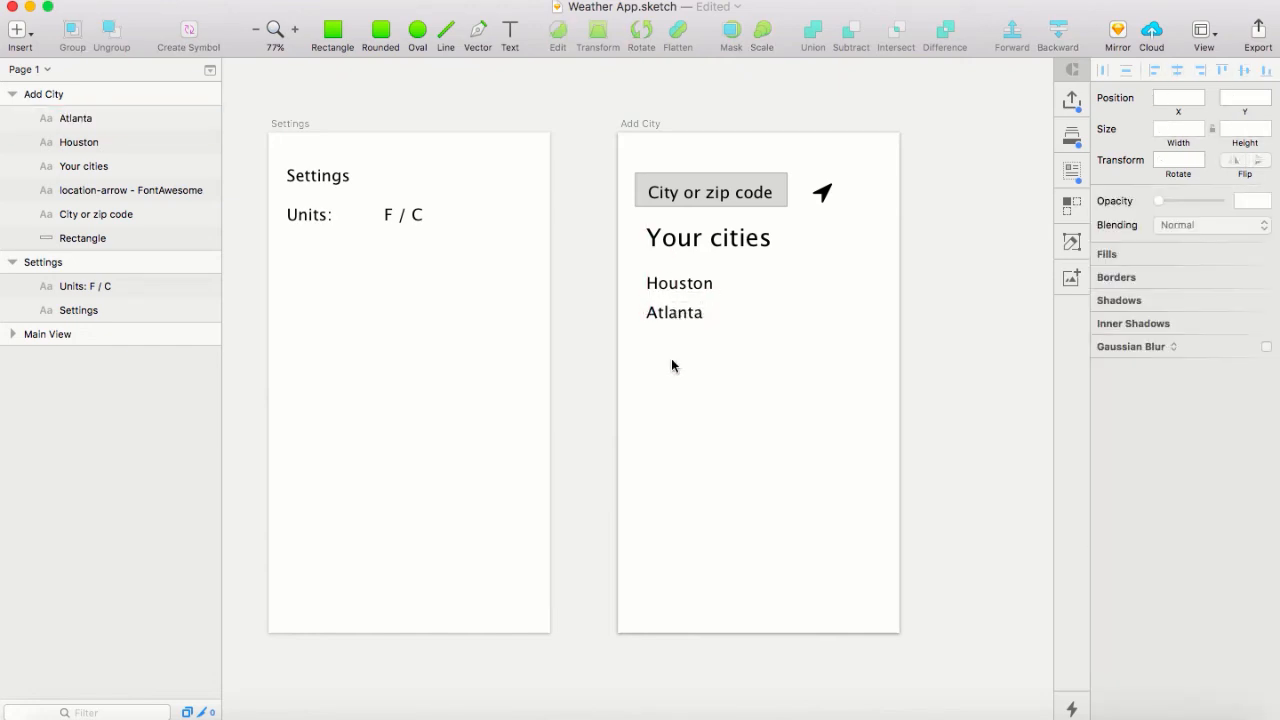